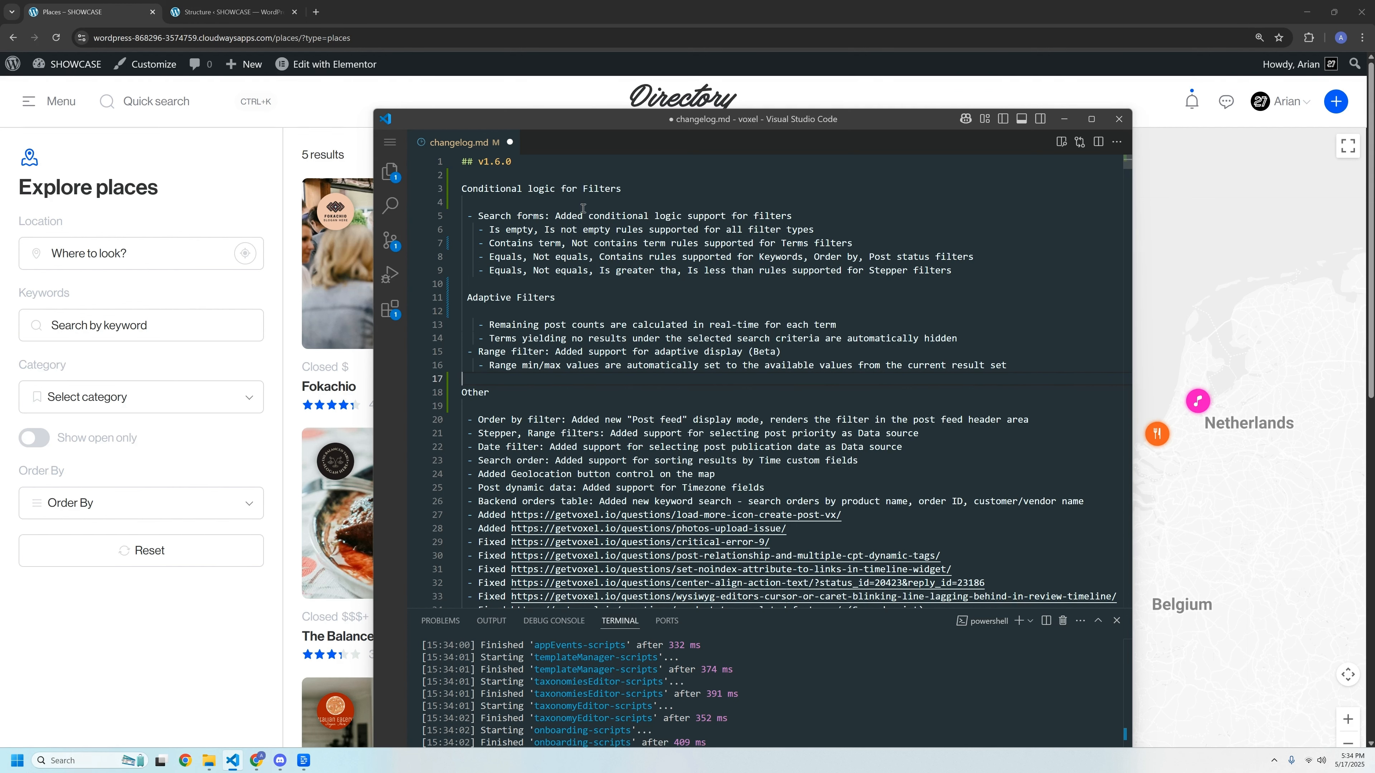
- Open the Places post type in the site admin and show its fields
click(217, 10)
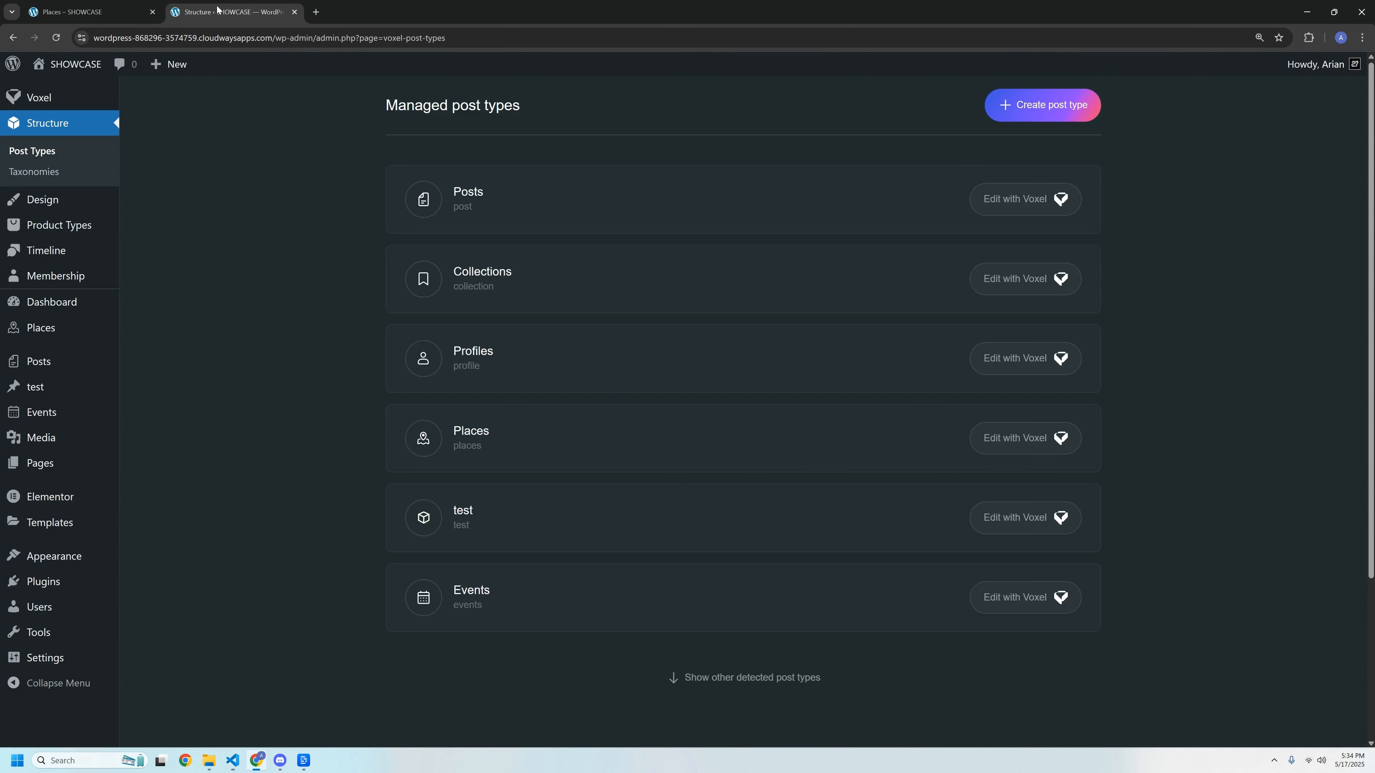
click(982, 442)
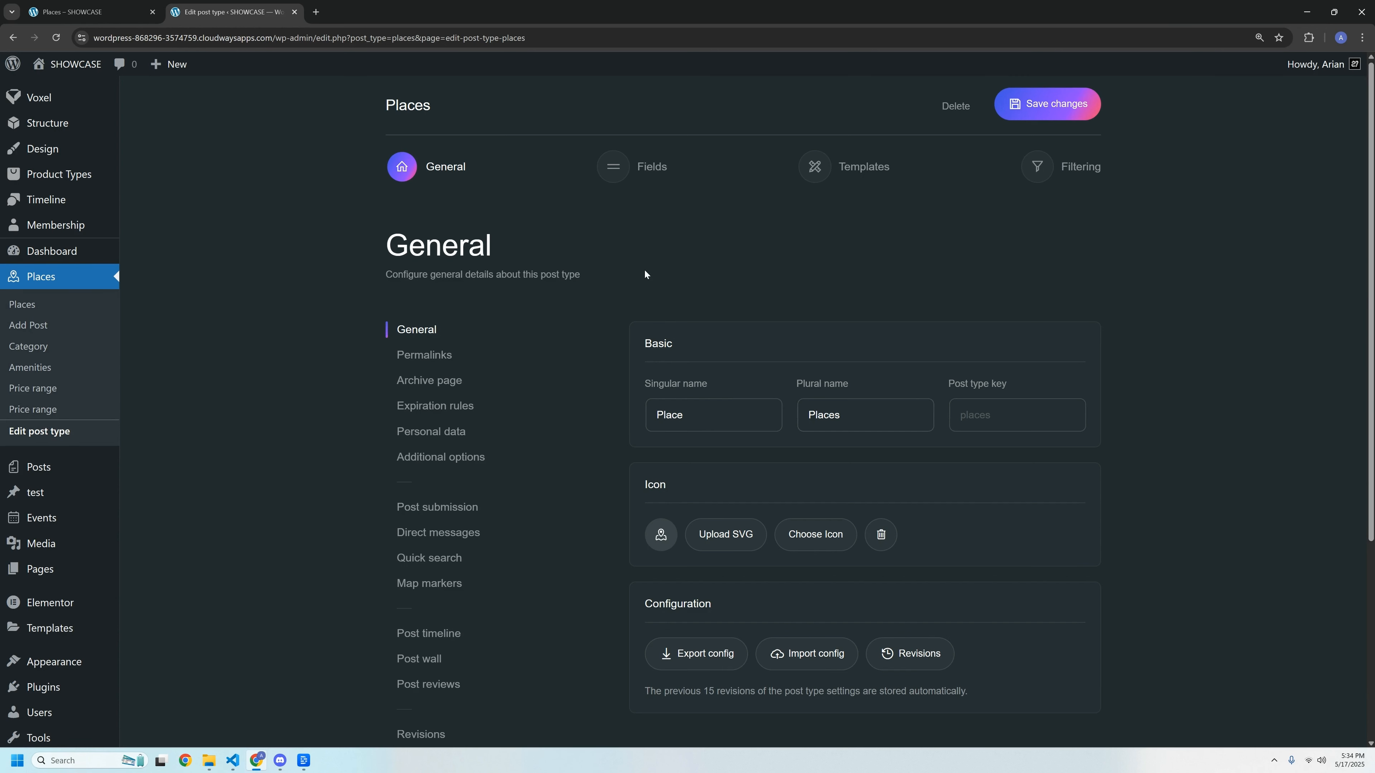
click(628, 167)
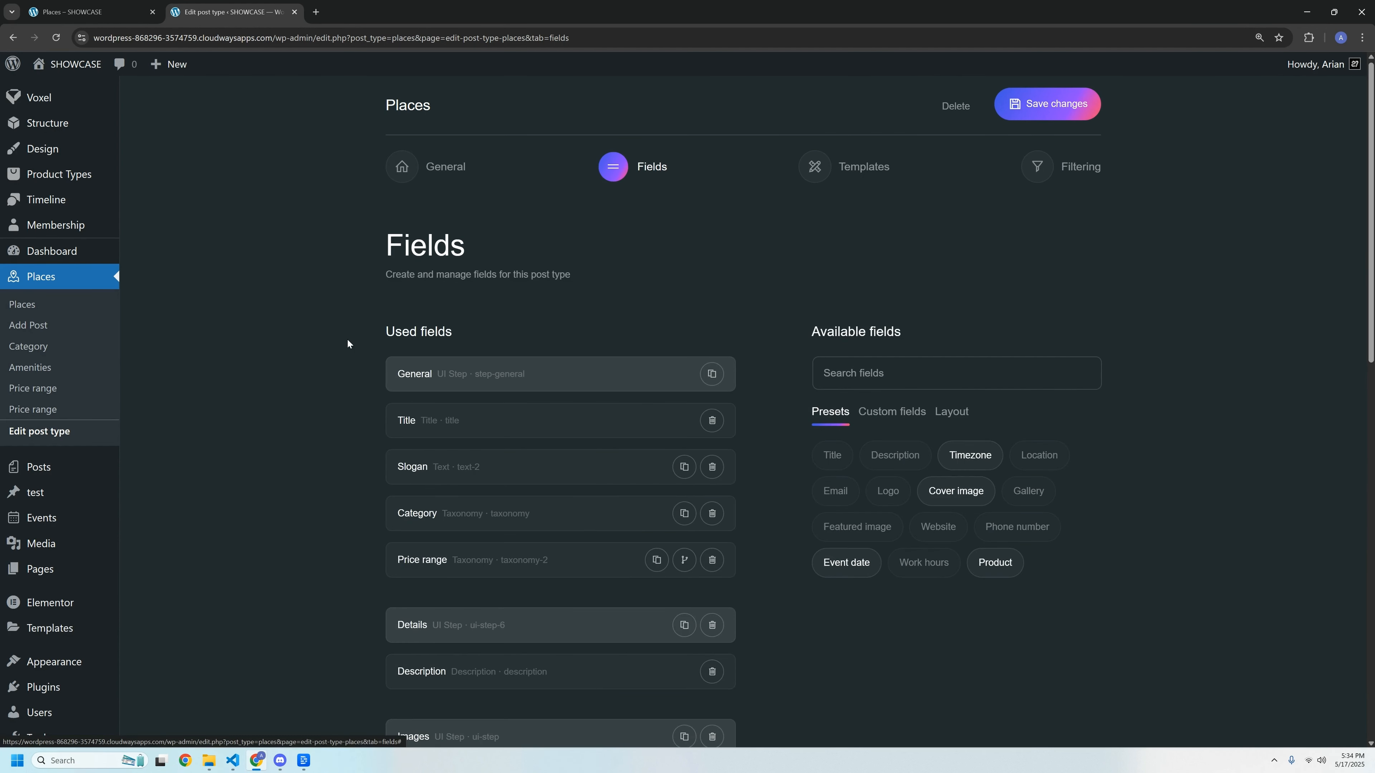
- Enable conditional logic for the Phone field and save the field options
scroll(352, 346, down, 3)
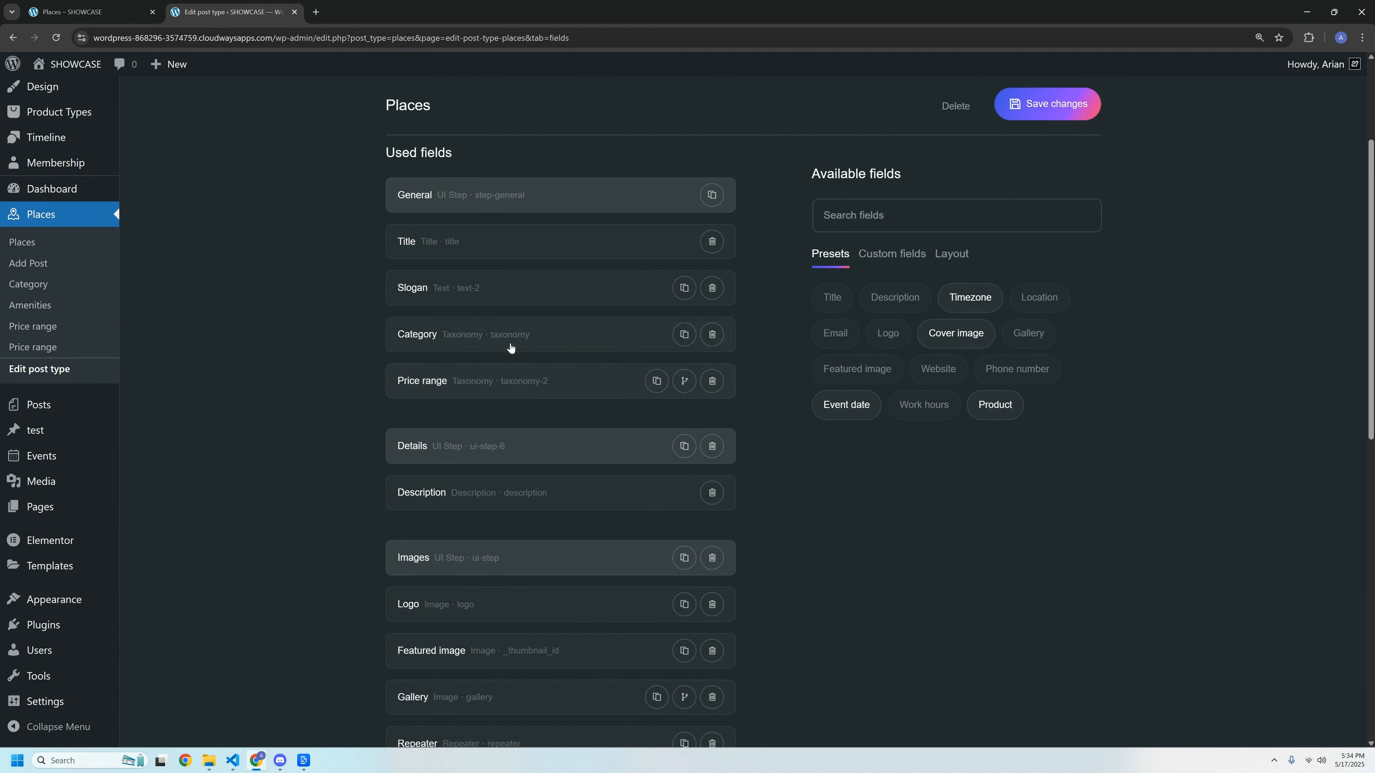
scroll(445, 401, down, 5)
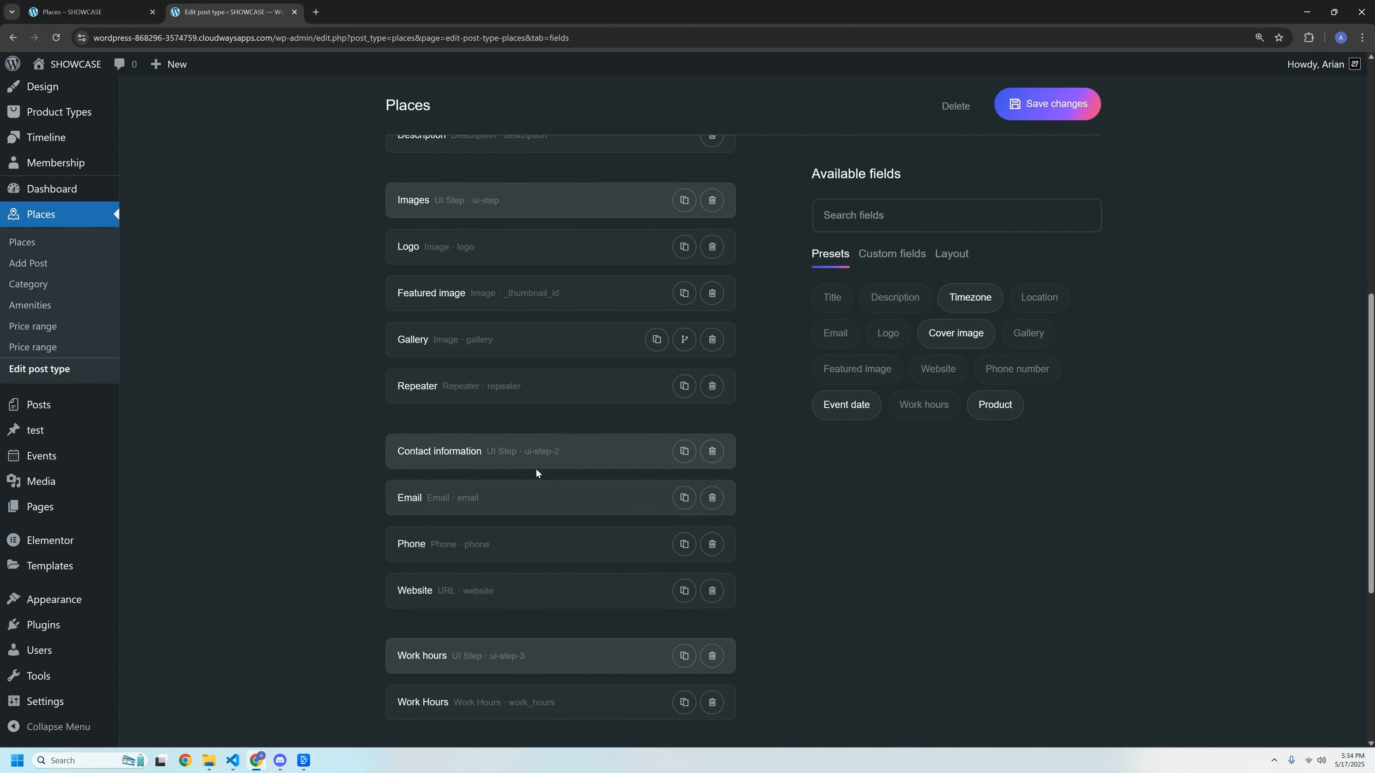
scroll(536, 468, down, 2)
click(500, 425)
click(476, 151)
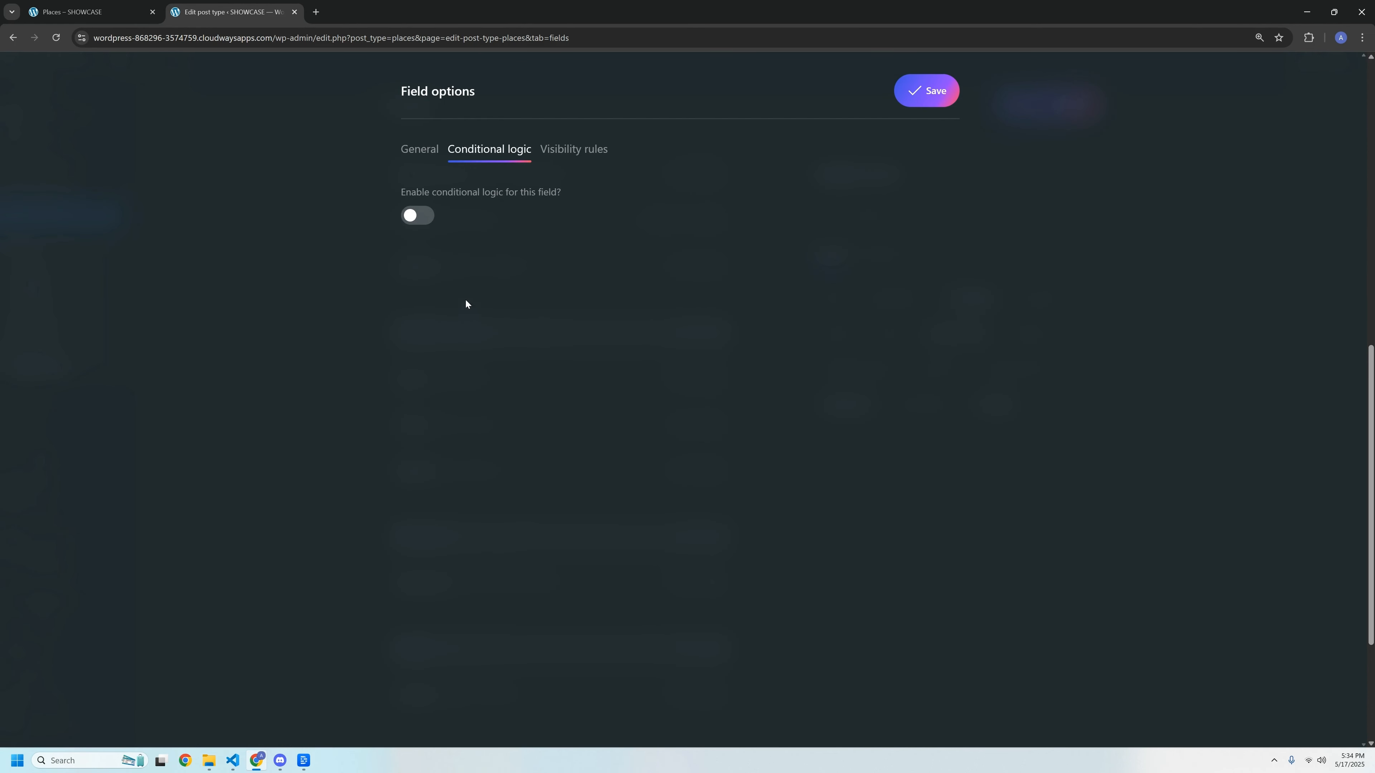
click(417, 217)
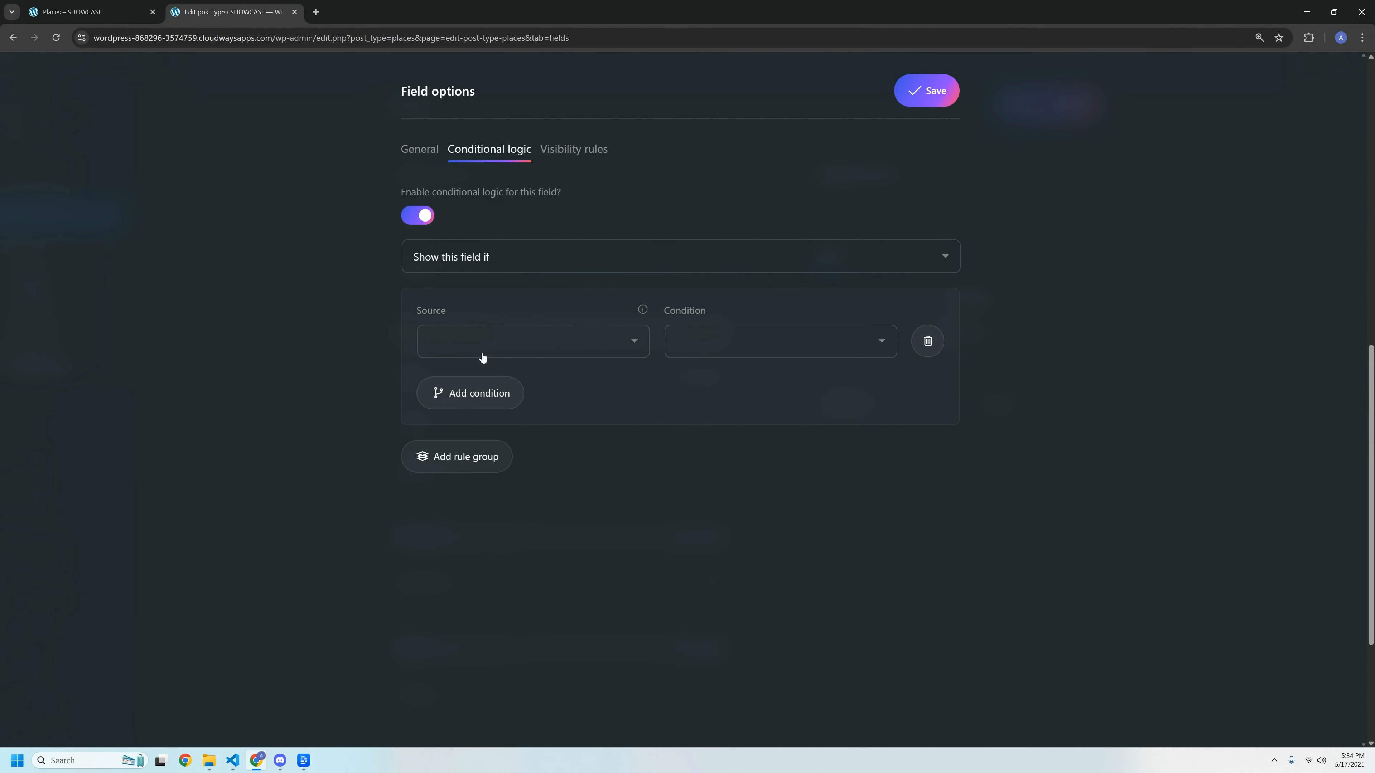
click(924, 98)
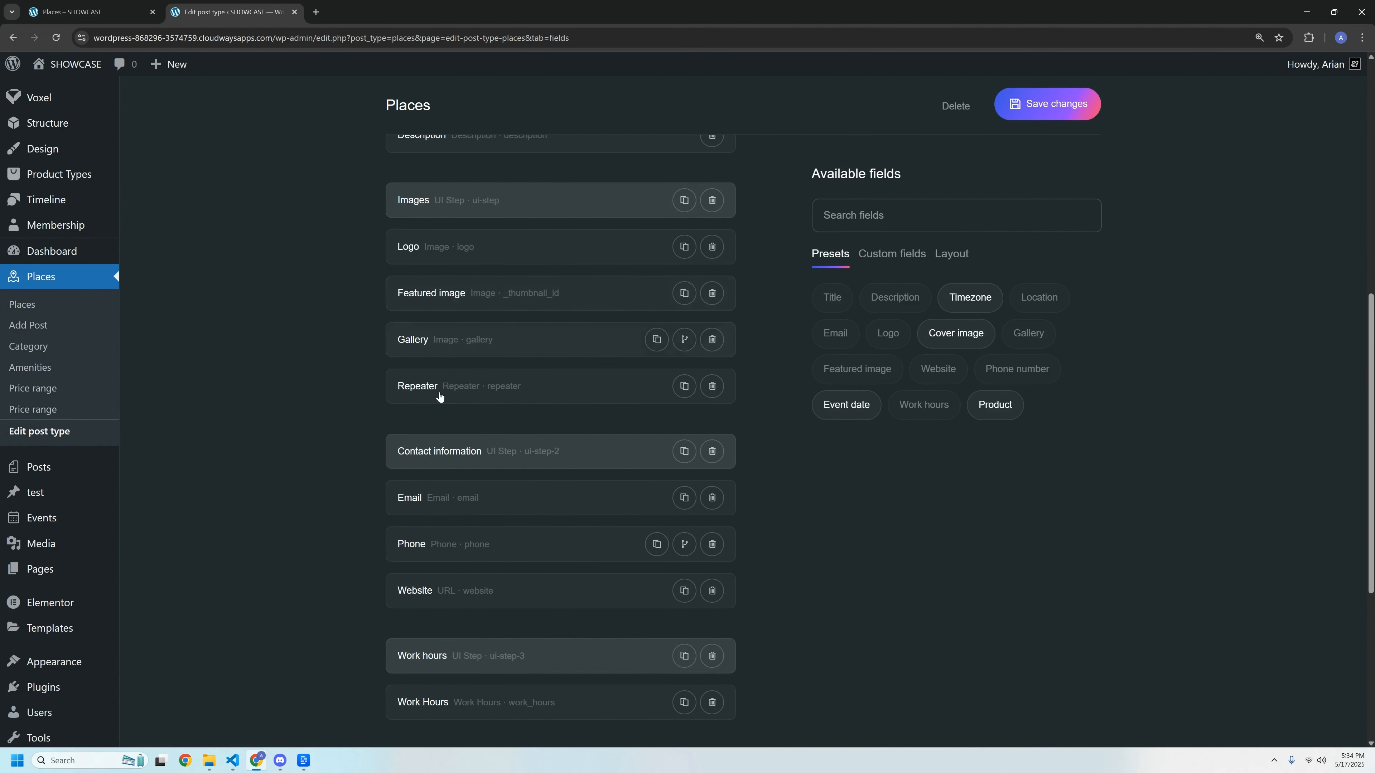
- Open the search filters of the Places post type
scroll(527, 386, up, 2)
scroll(530, 386, up, 7)
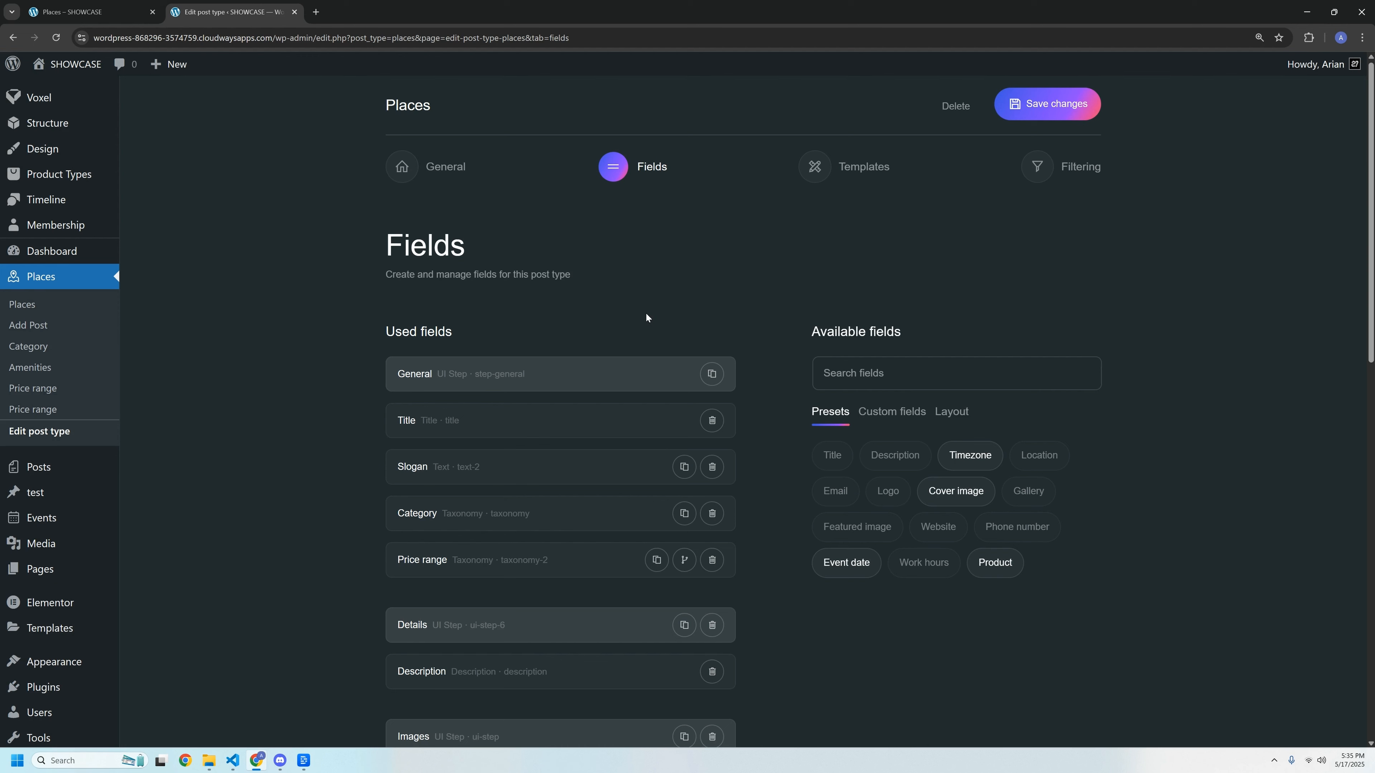
click(1066, 168)
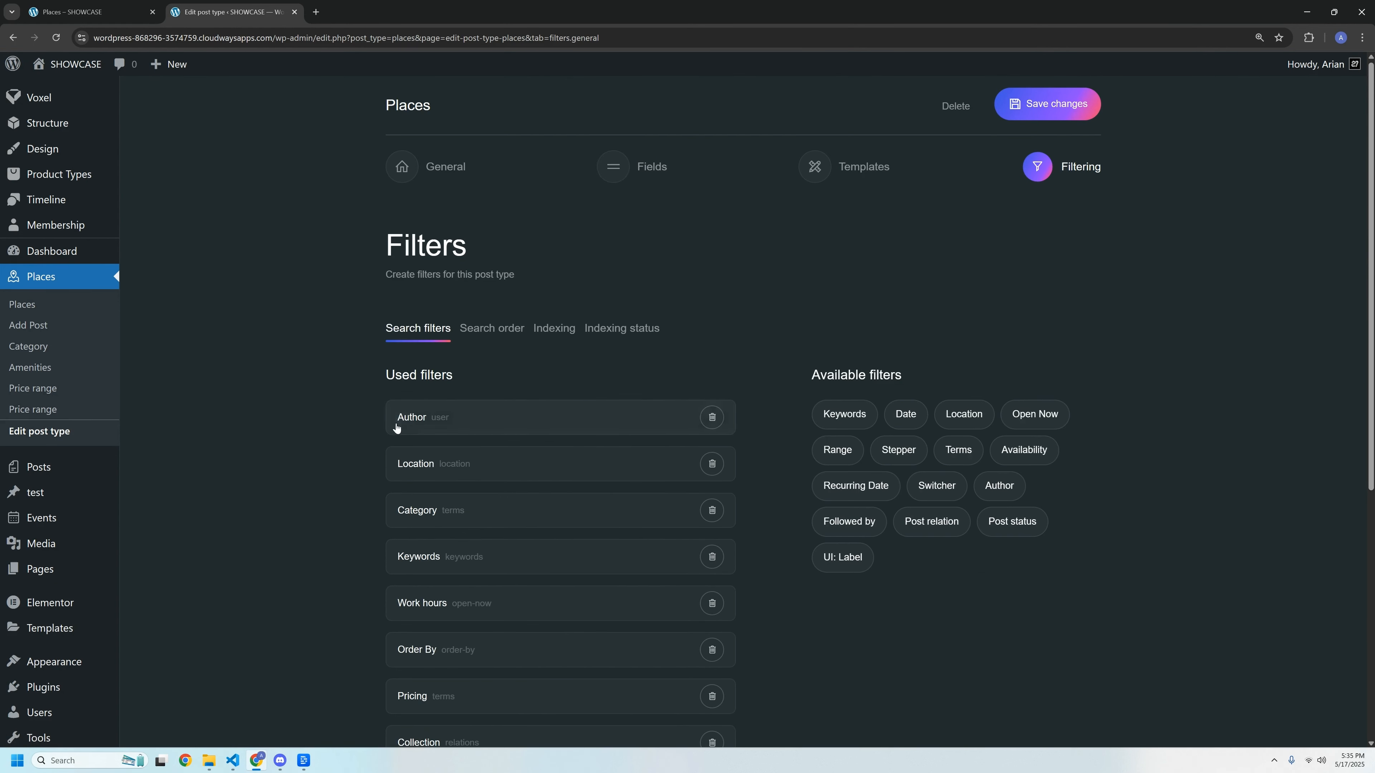
scroll(404, 383, down, 3)
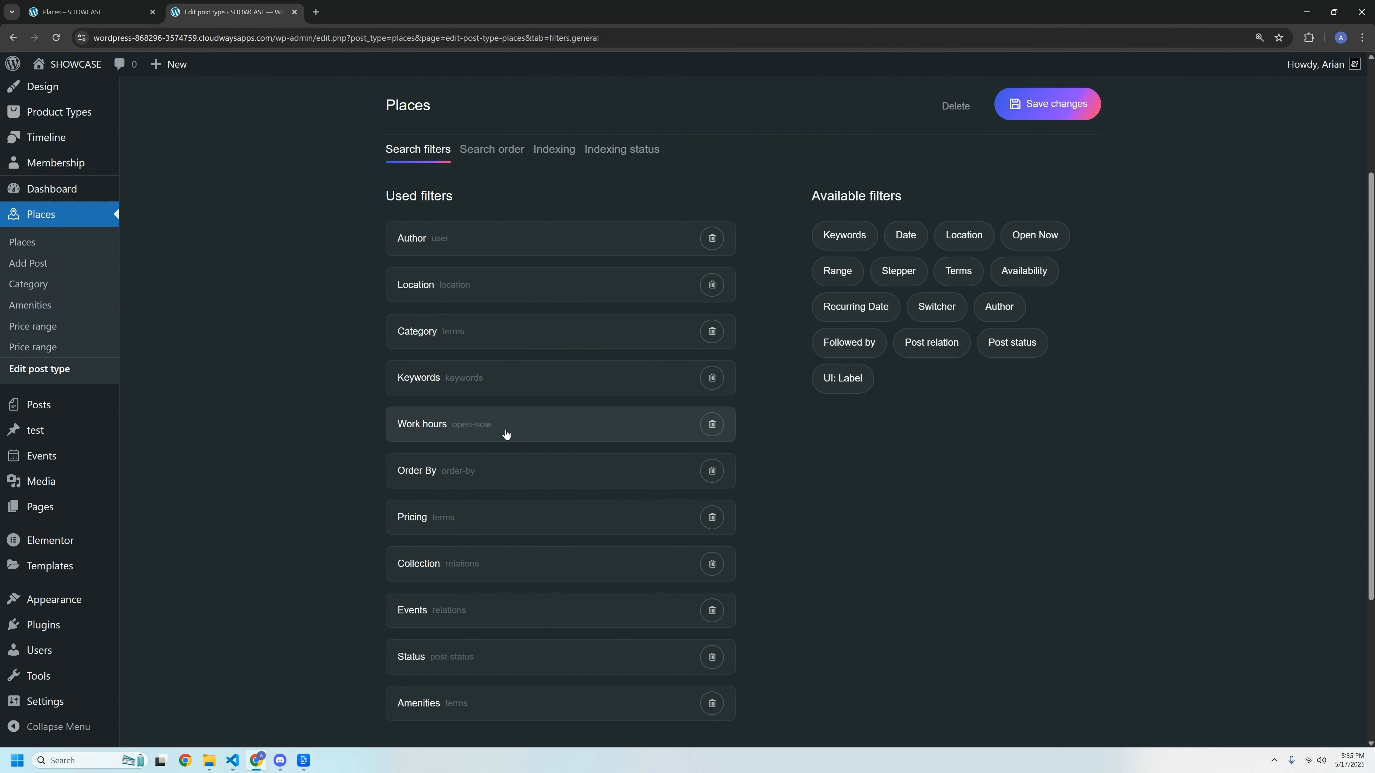
- Try enabling conditional logic for the Work hours filter and switch it off again
click(461, 426)
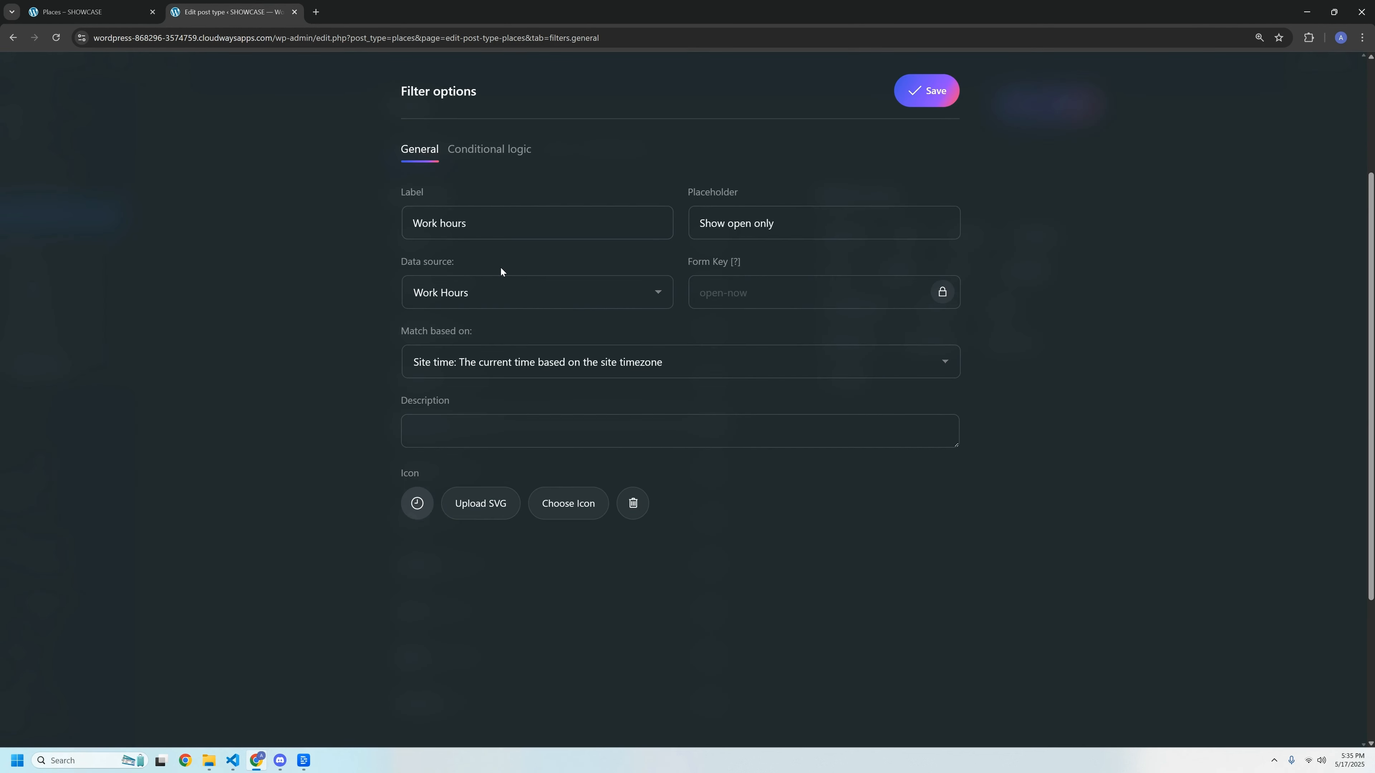
click(469, 153)
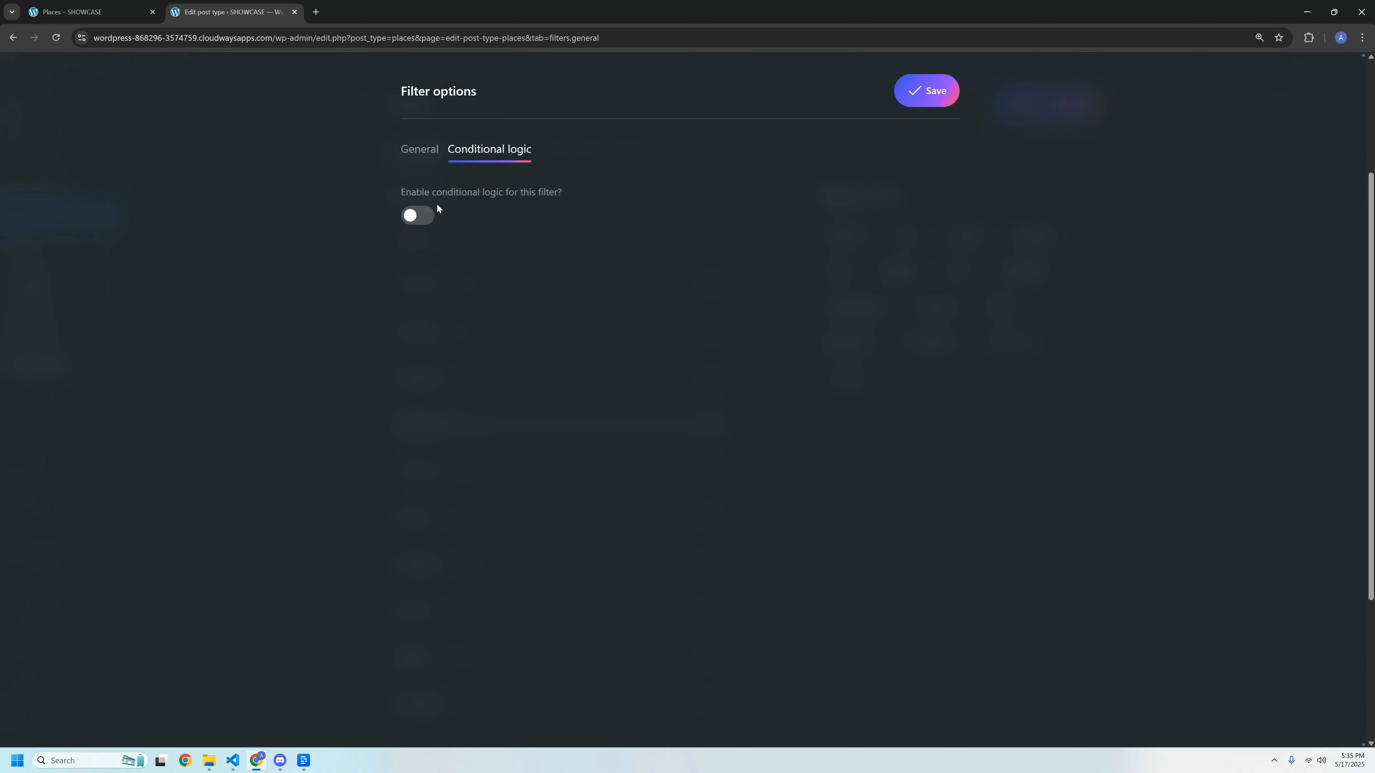
click(427, 216)
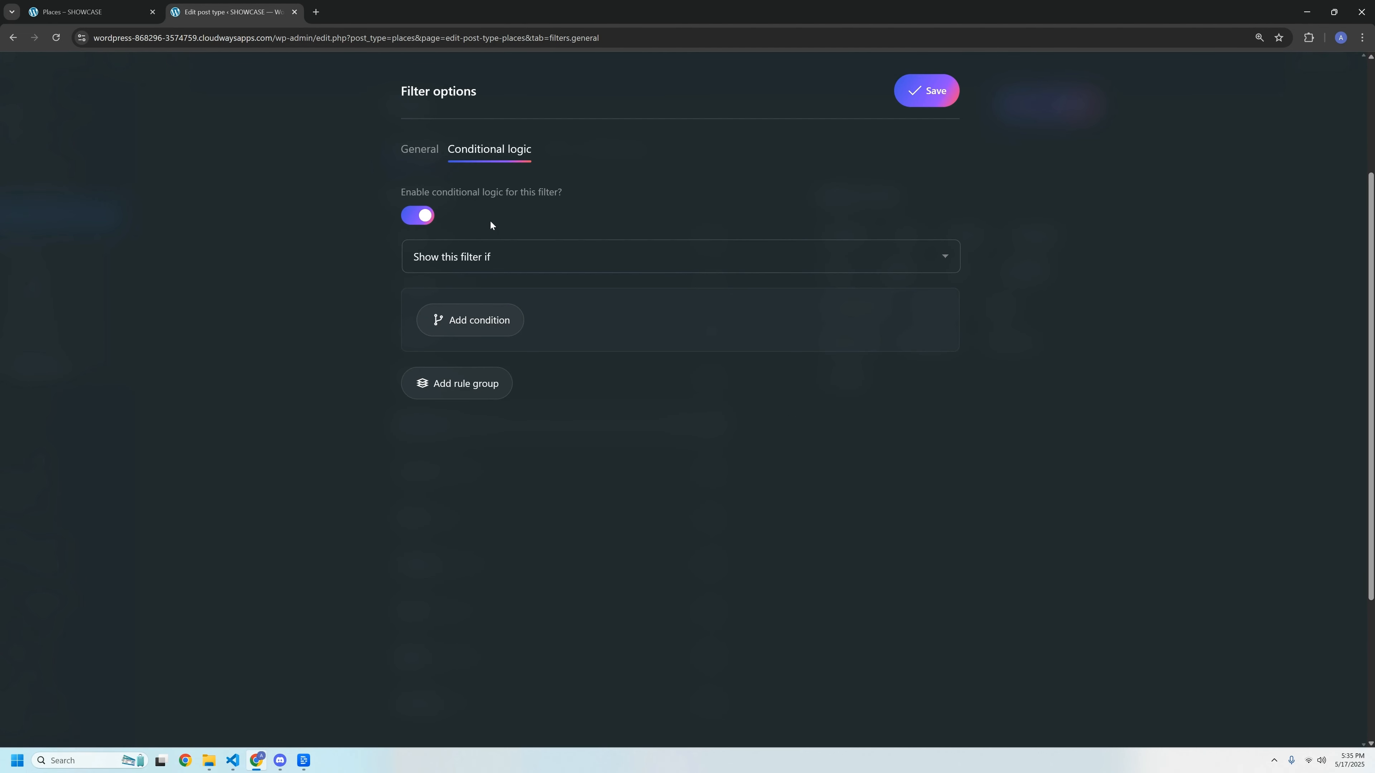
click(423, 216)
click(926, 91)
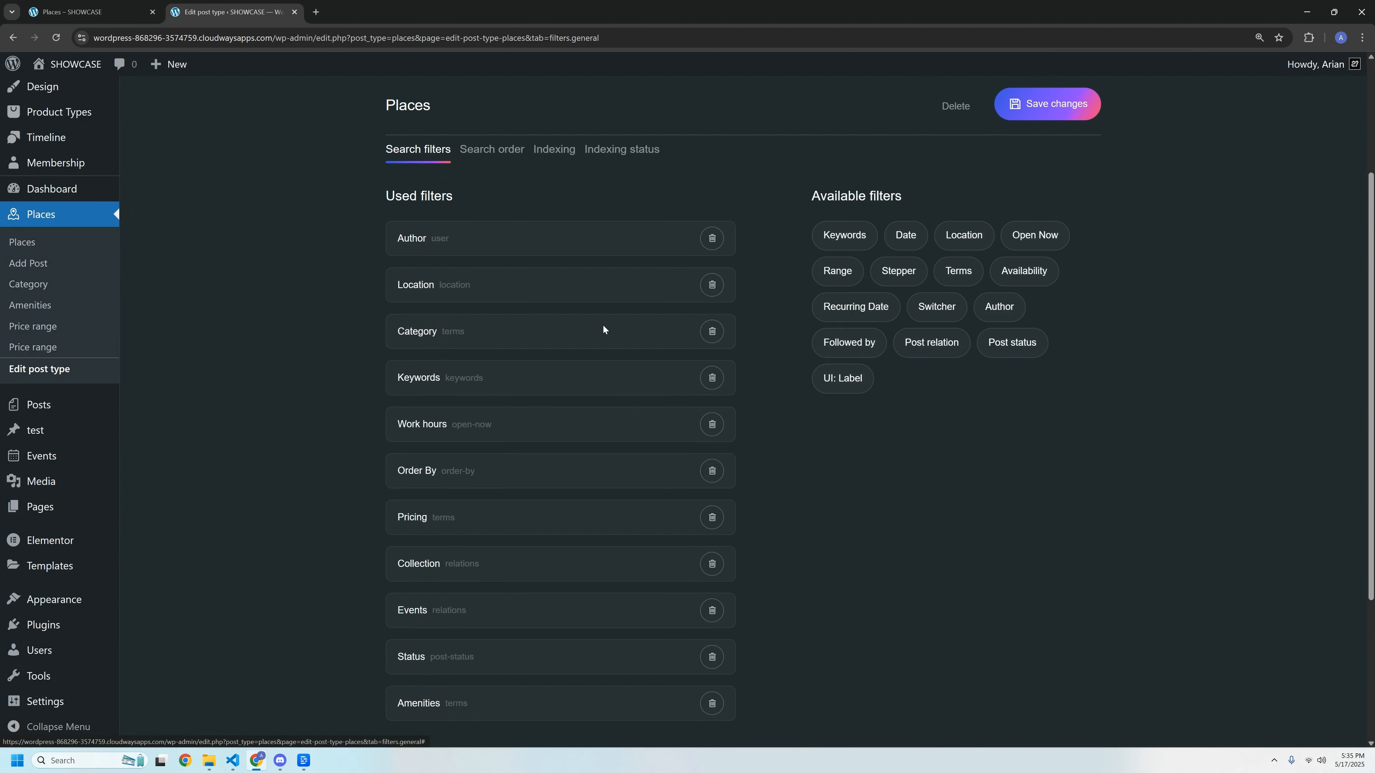
- Examine the Keywords and Show open only filters in the search form on the Explore places page
click(87, 12)
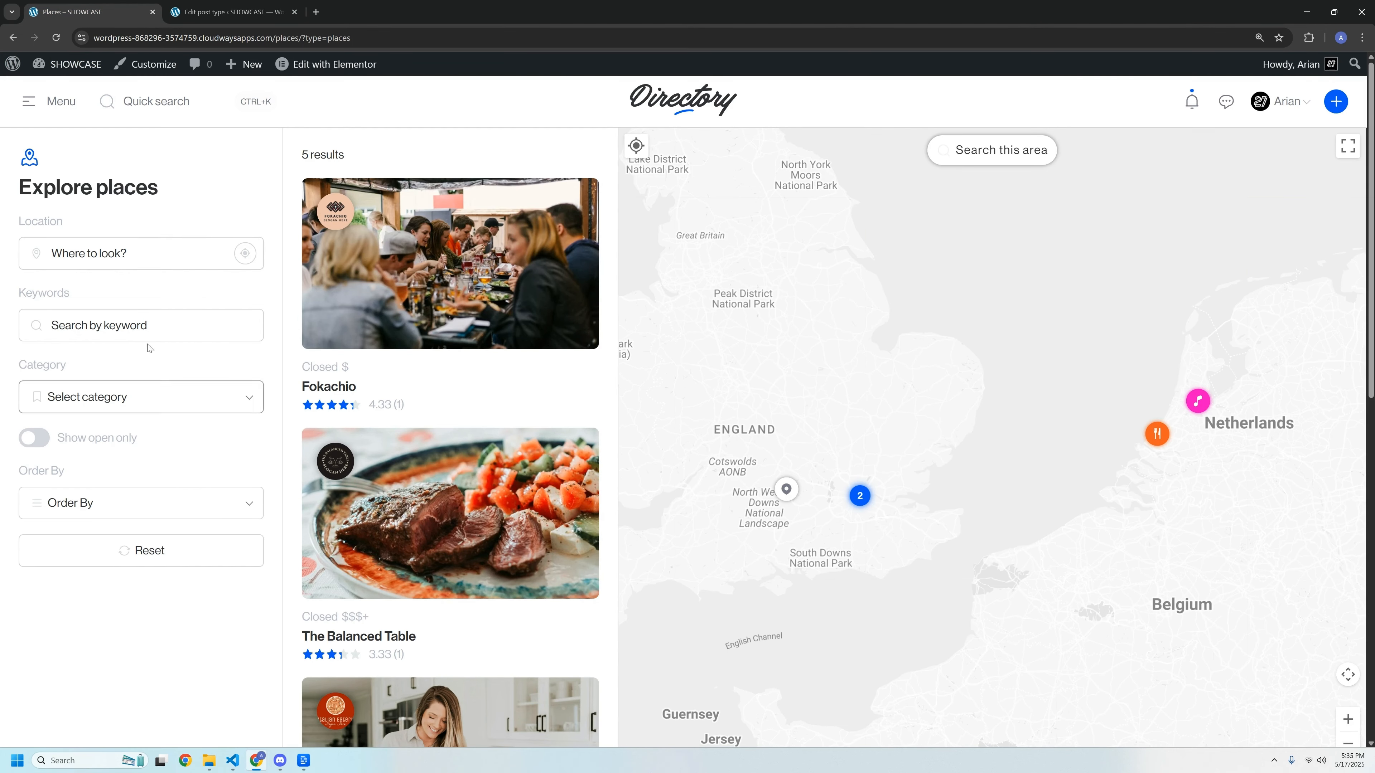
click(227, 10)
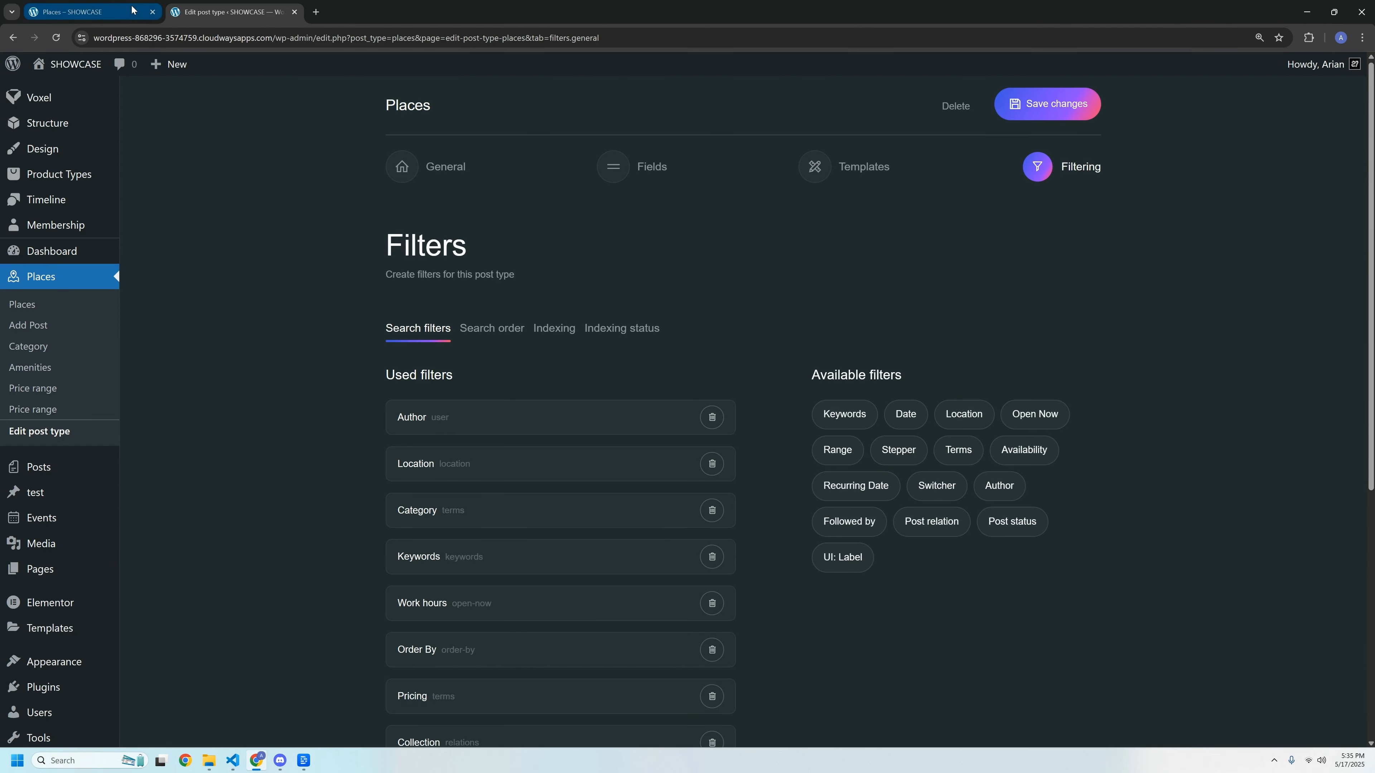
click(111, 327)
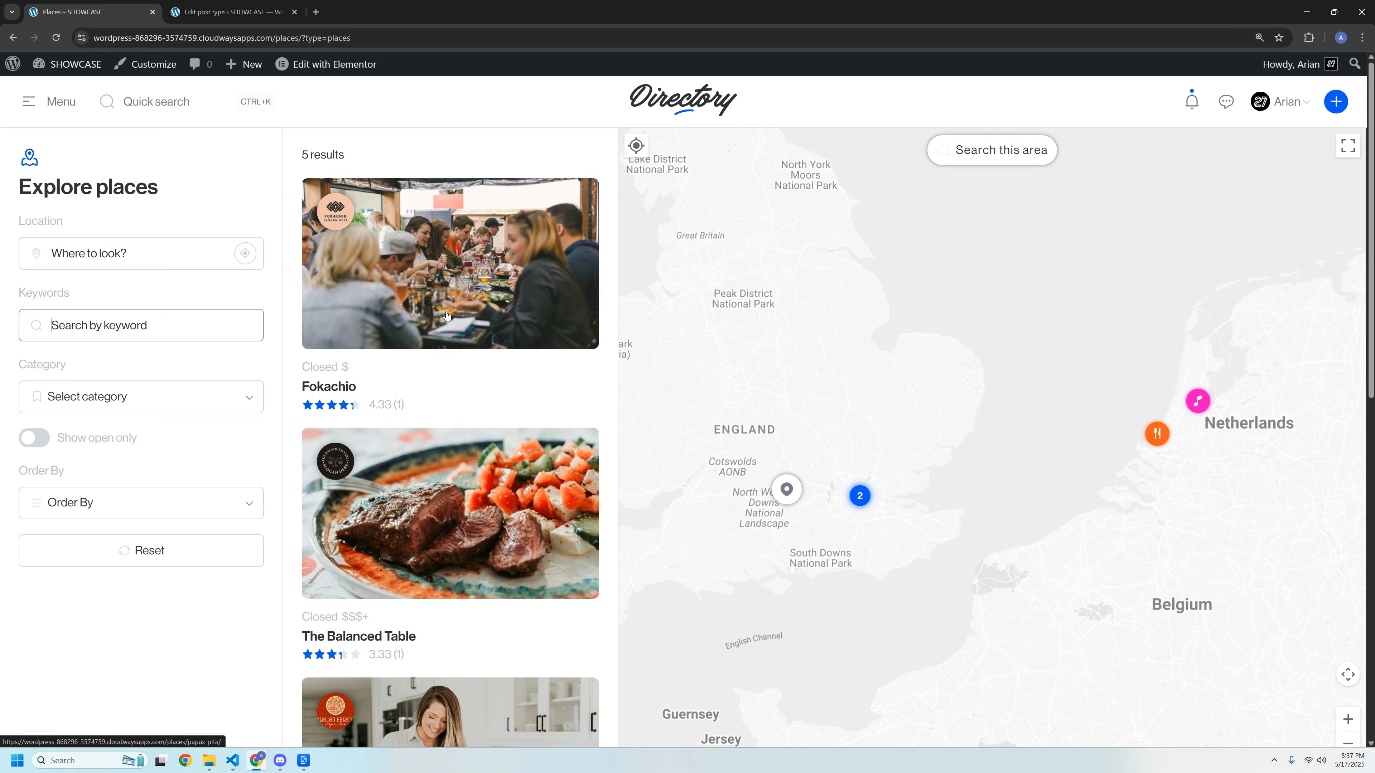
click(190, 348)
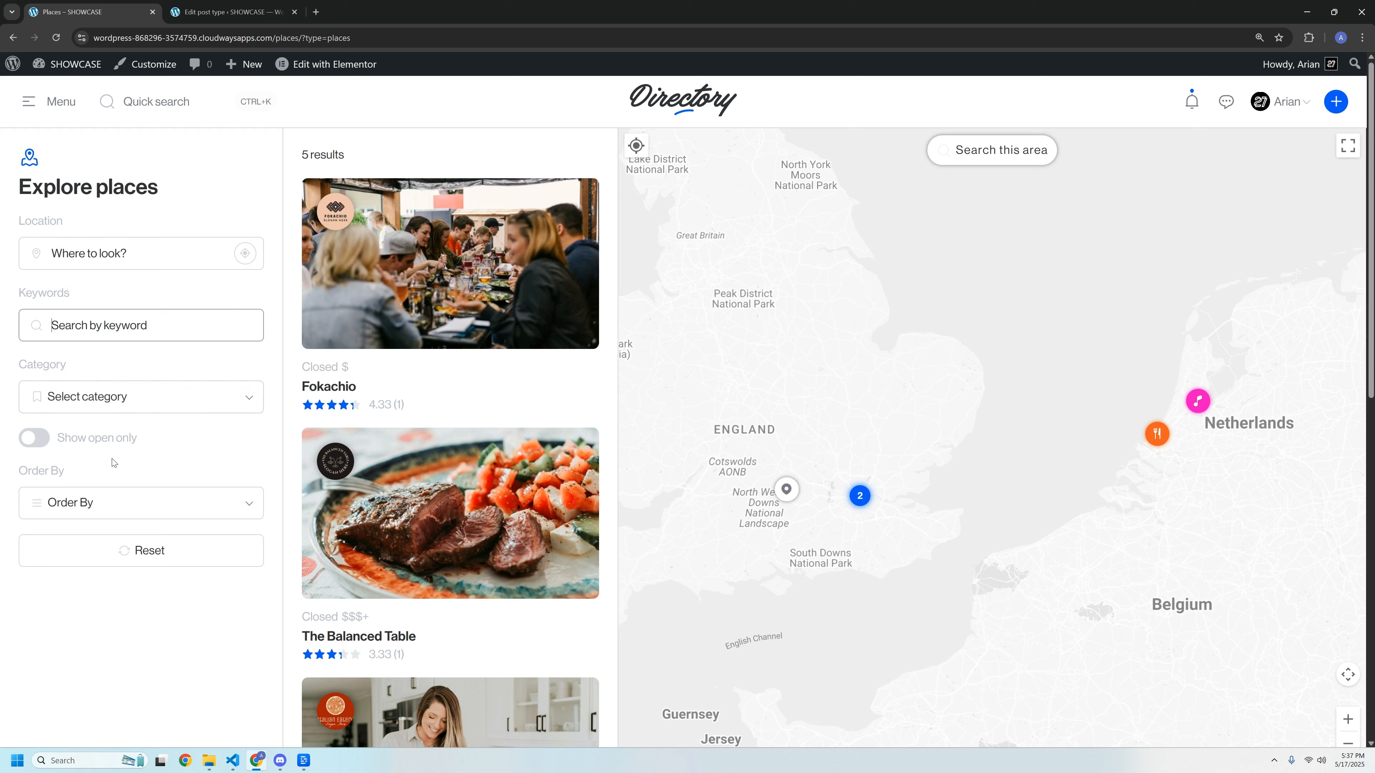
click(86, 454)
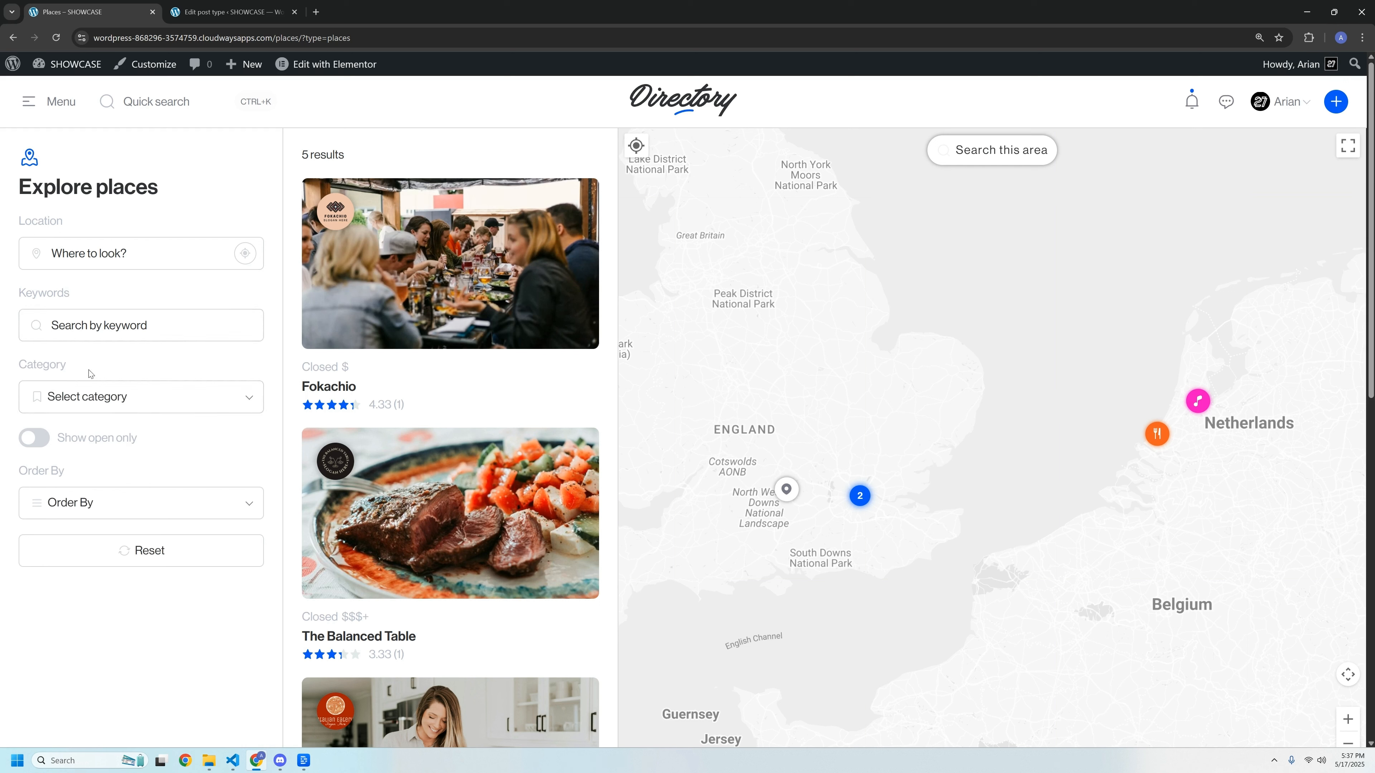
click(111, 334)
- Enable conditional logic for the Work hours filter of the Places post type, using the rule "Show this filter if"
click(208, 12)
scroll(280, 314, down, 3)
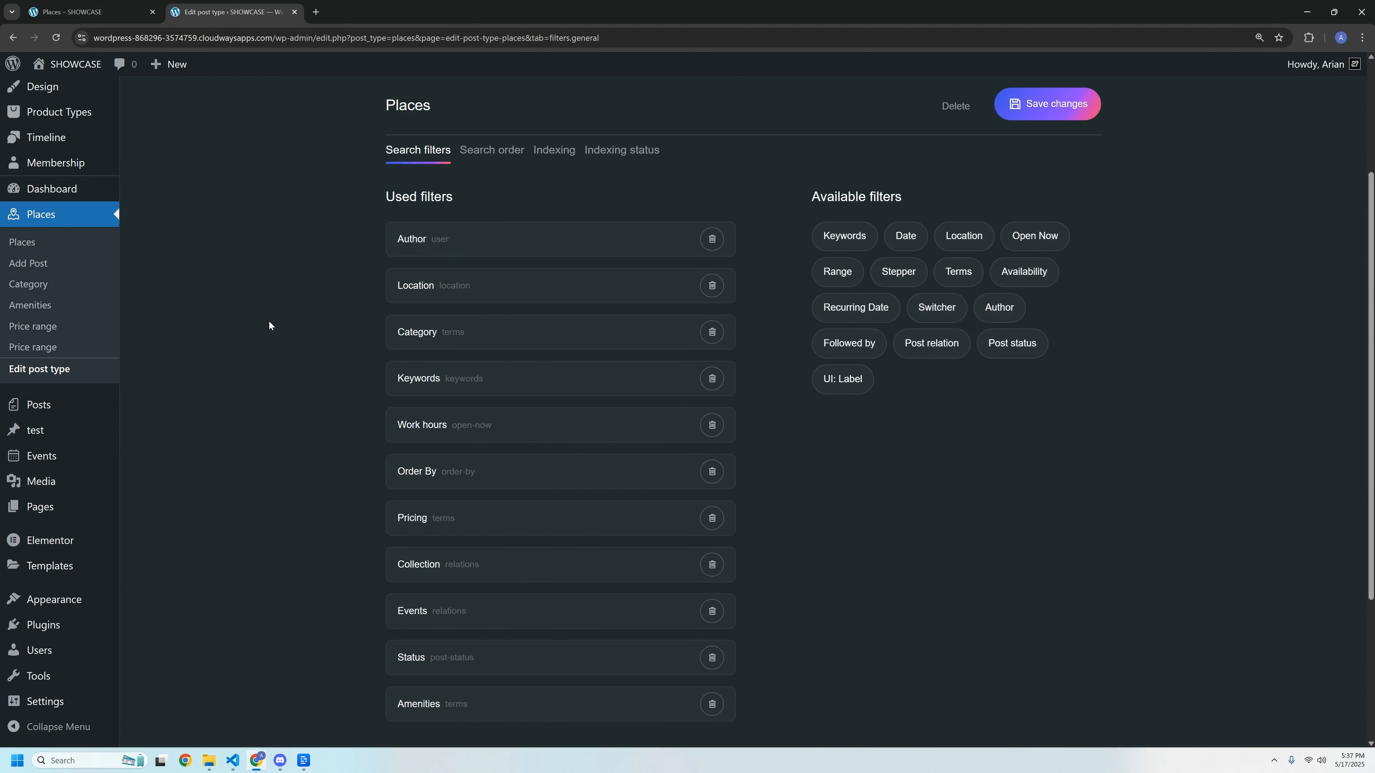
click(432, 415)
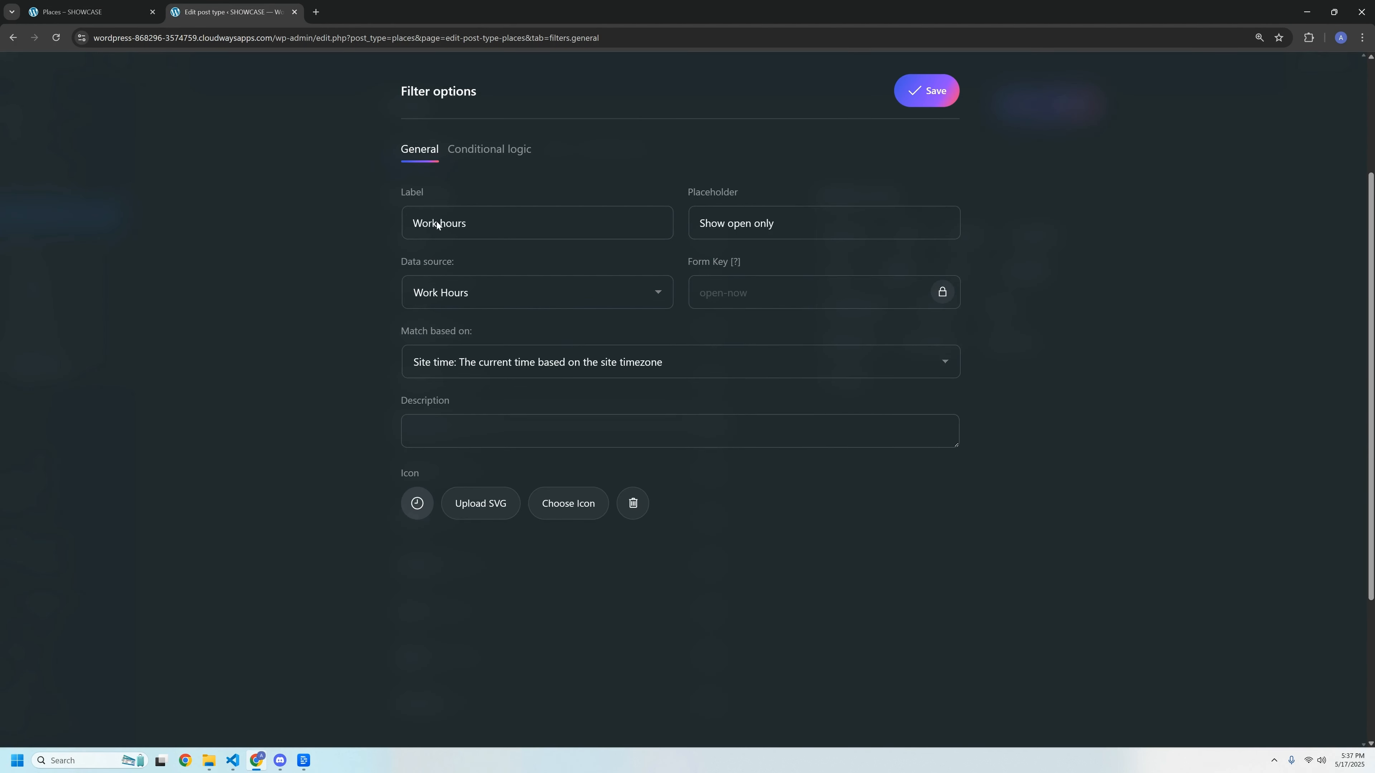
click(482, 148)
click(417, 215)
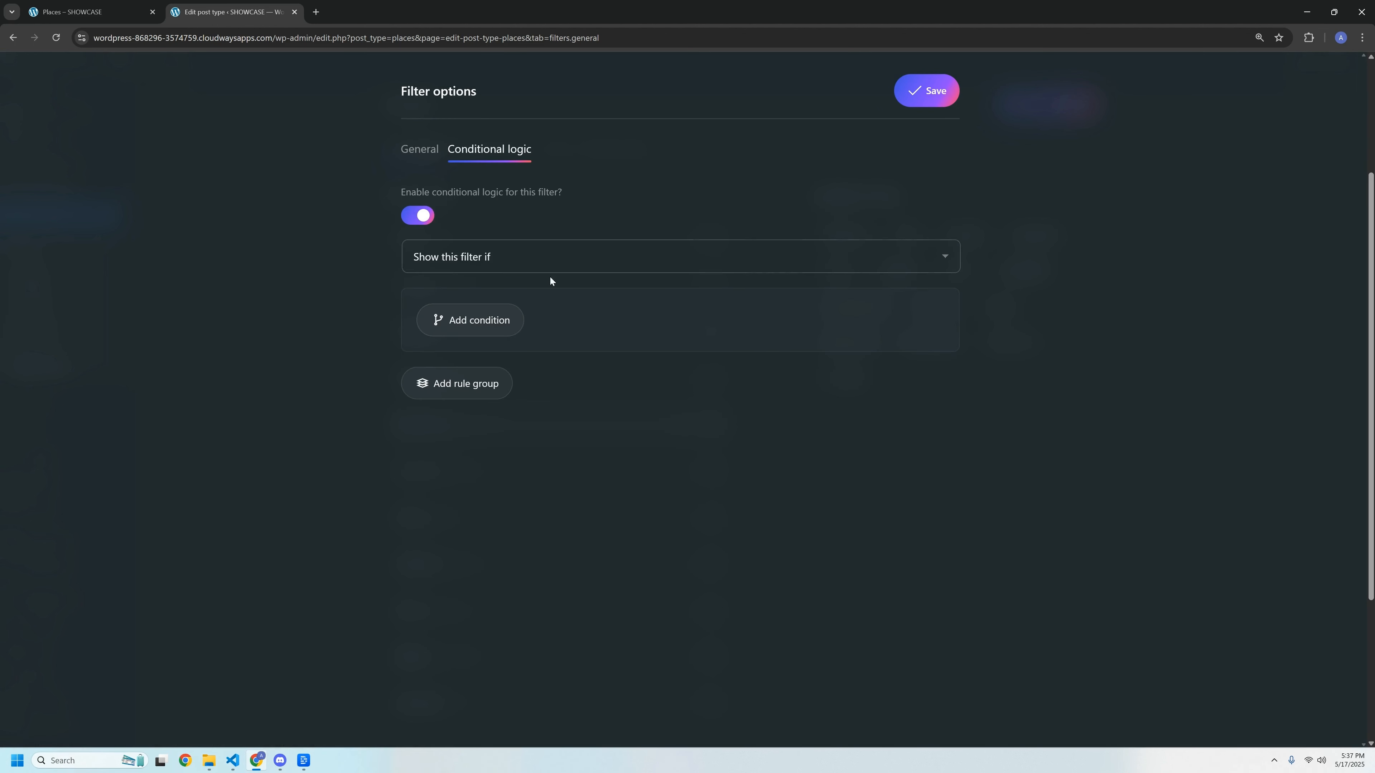
click(441, 259)
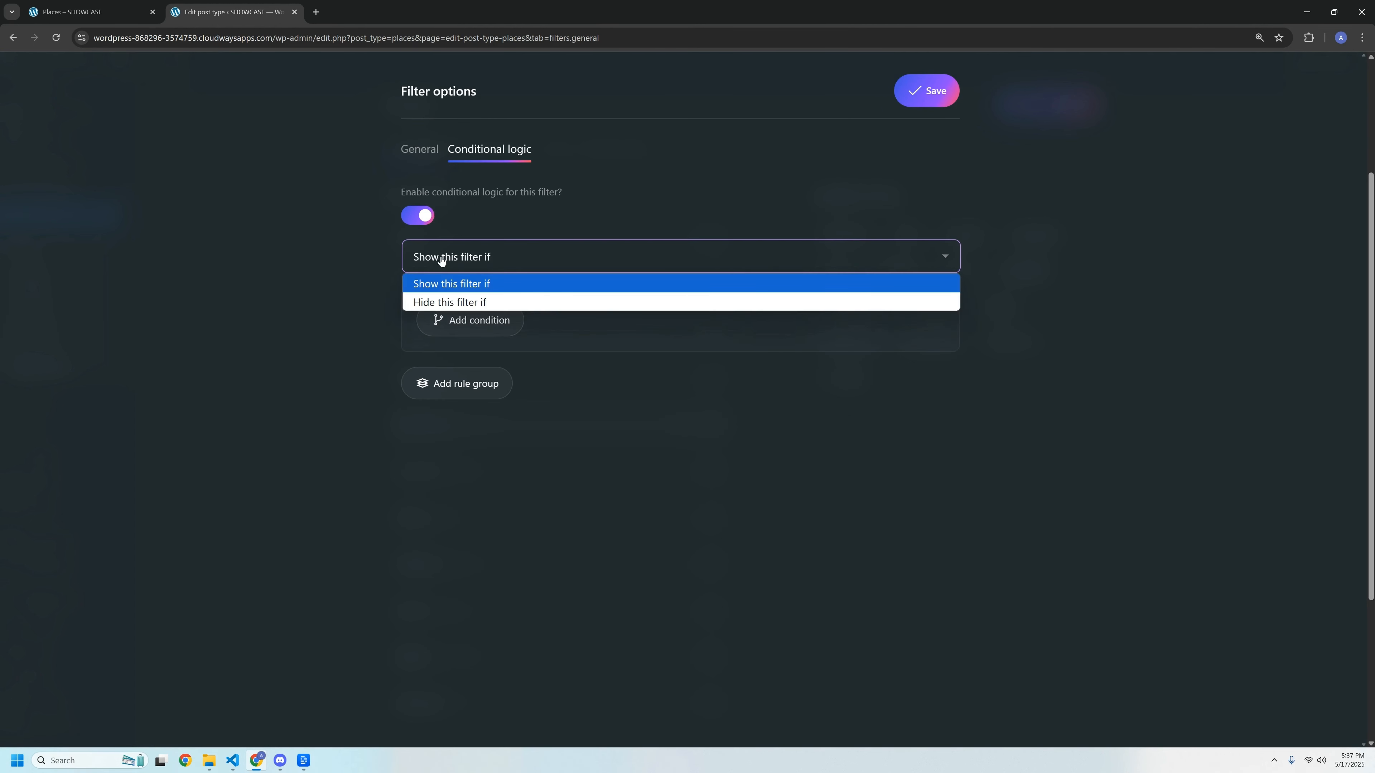
click(443, 281)
- Add the condition Keywords Contains "voxel" to the Work hours filter and save the post type changes
click(468, 320)
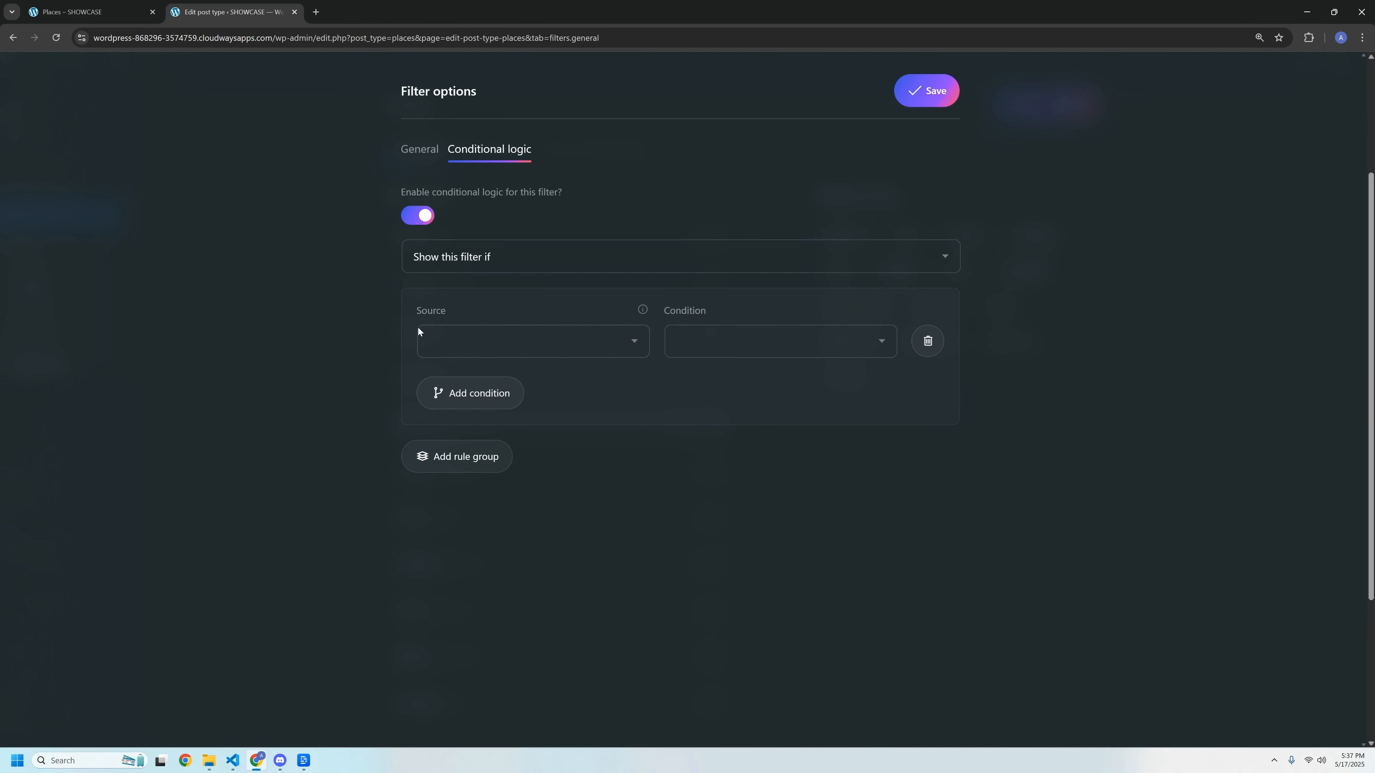
click(442, 342)
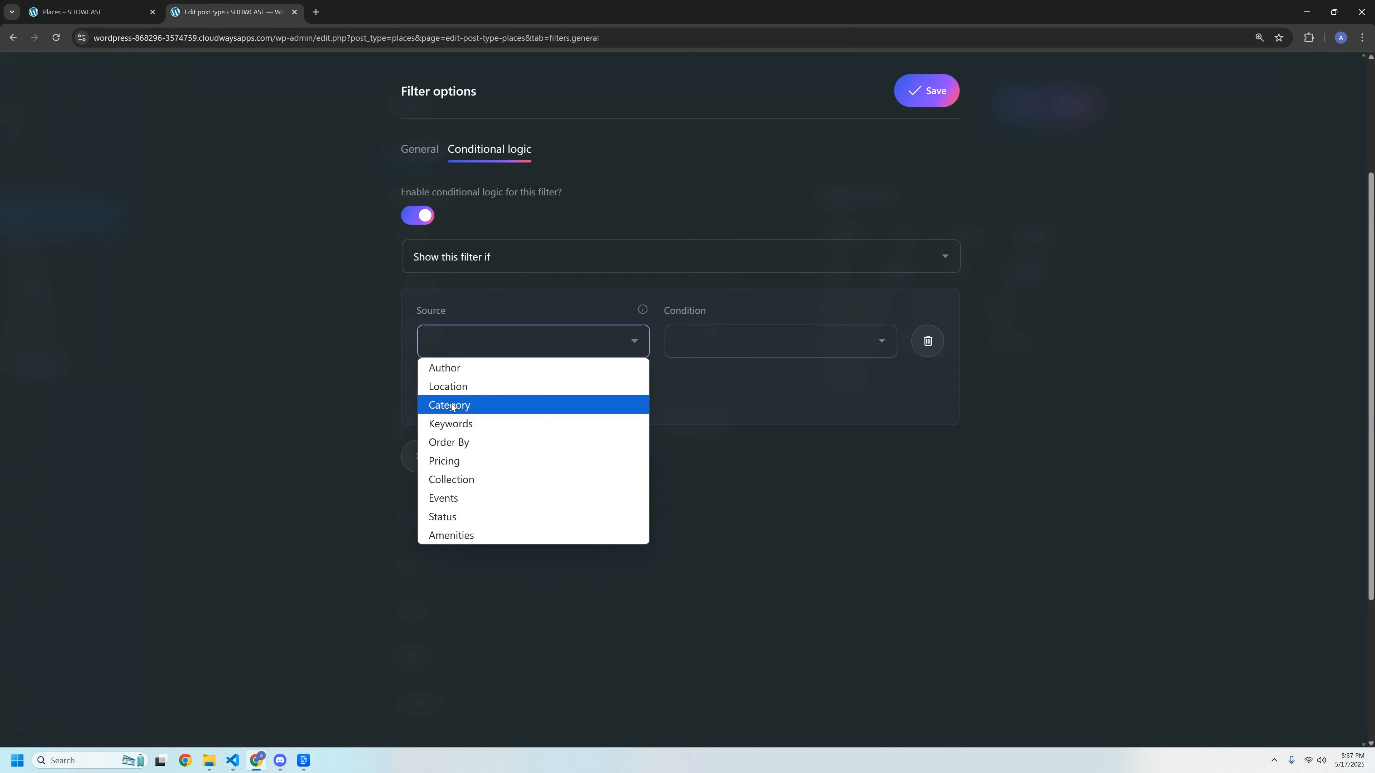
click(450, 423)
click(687, 355)
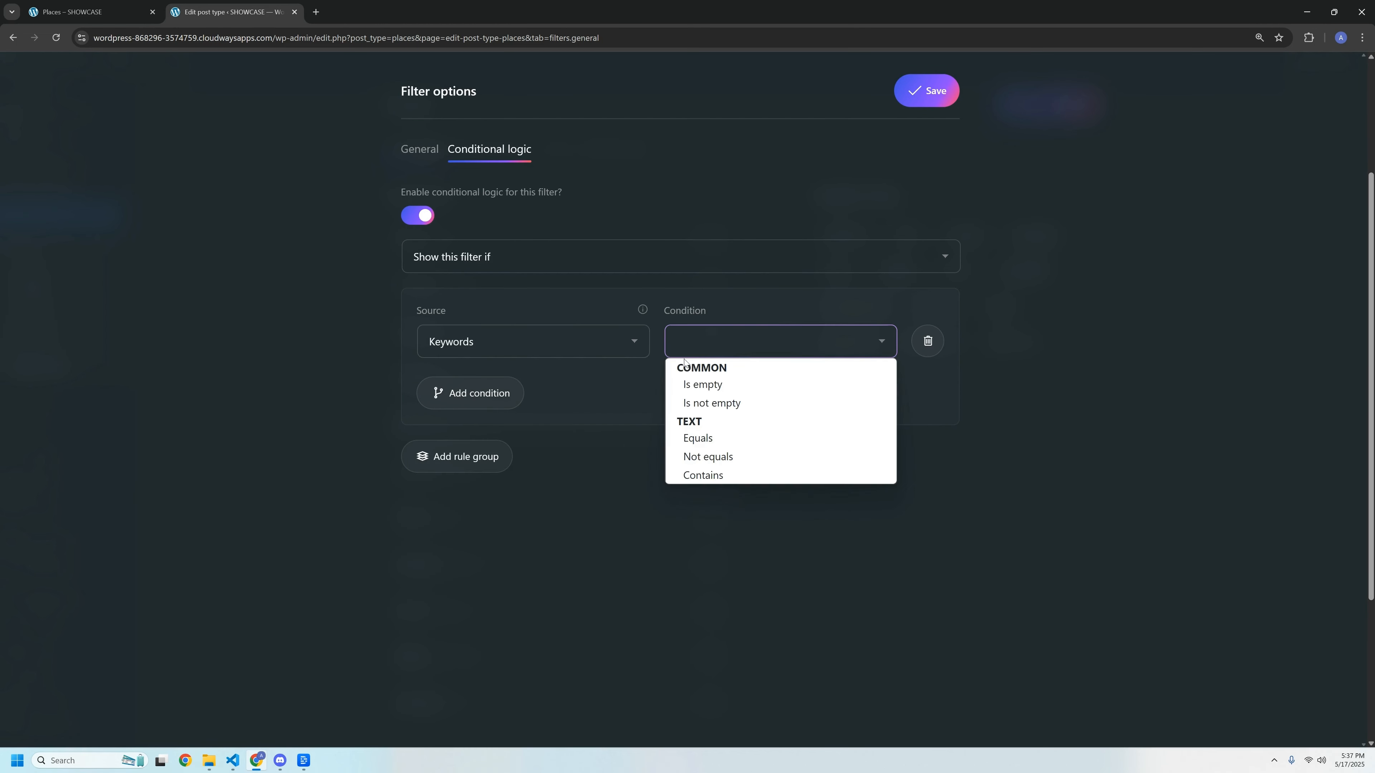
click(706, 475)
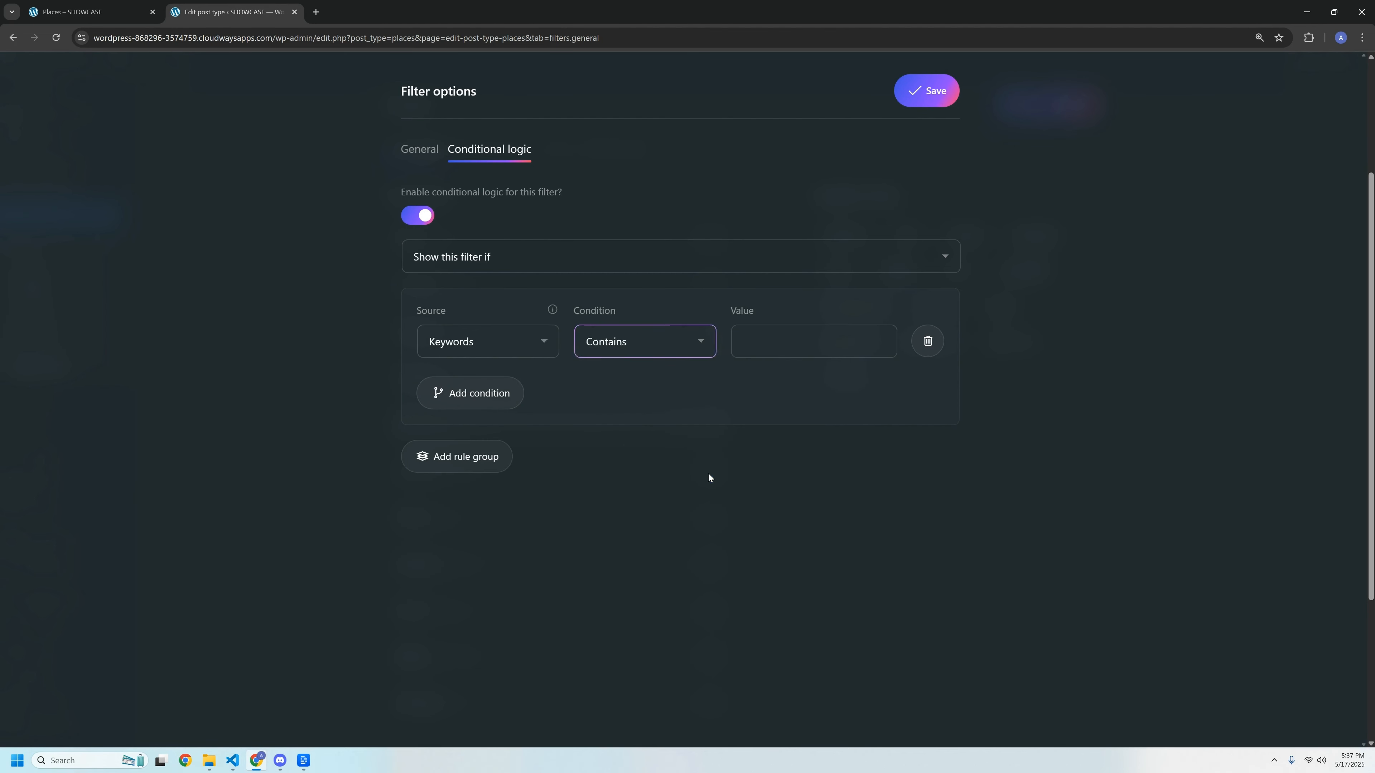
click(761, 352)
text(voxel)
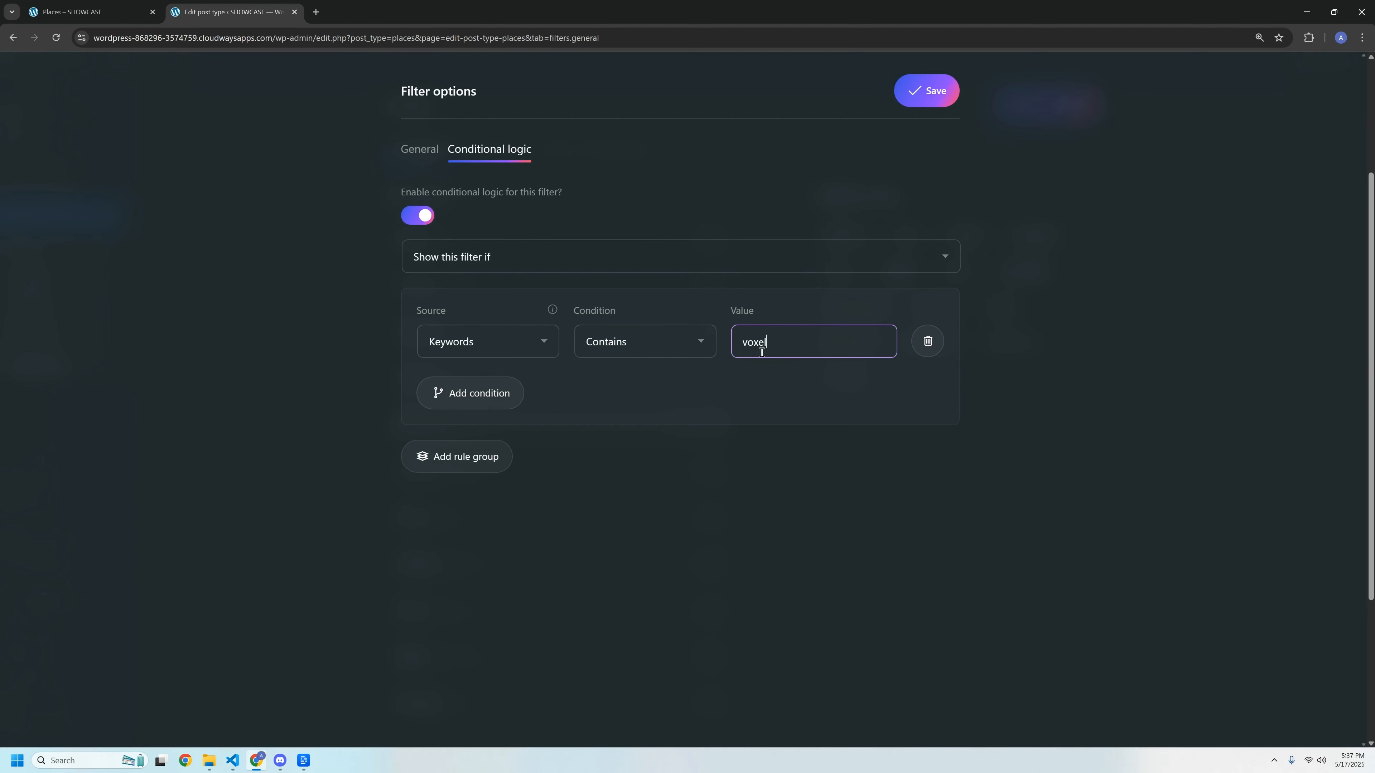
click(923, 98)
click(1048, 104)
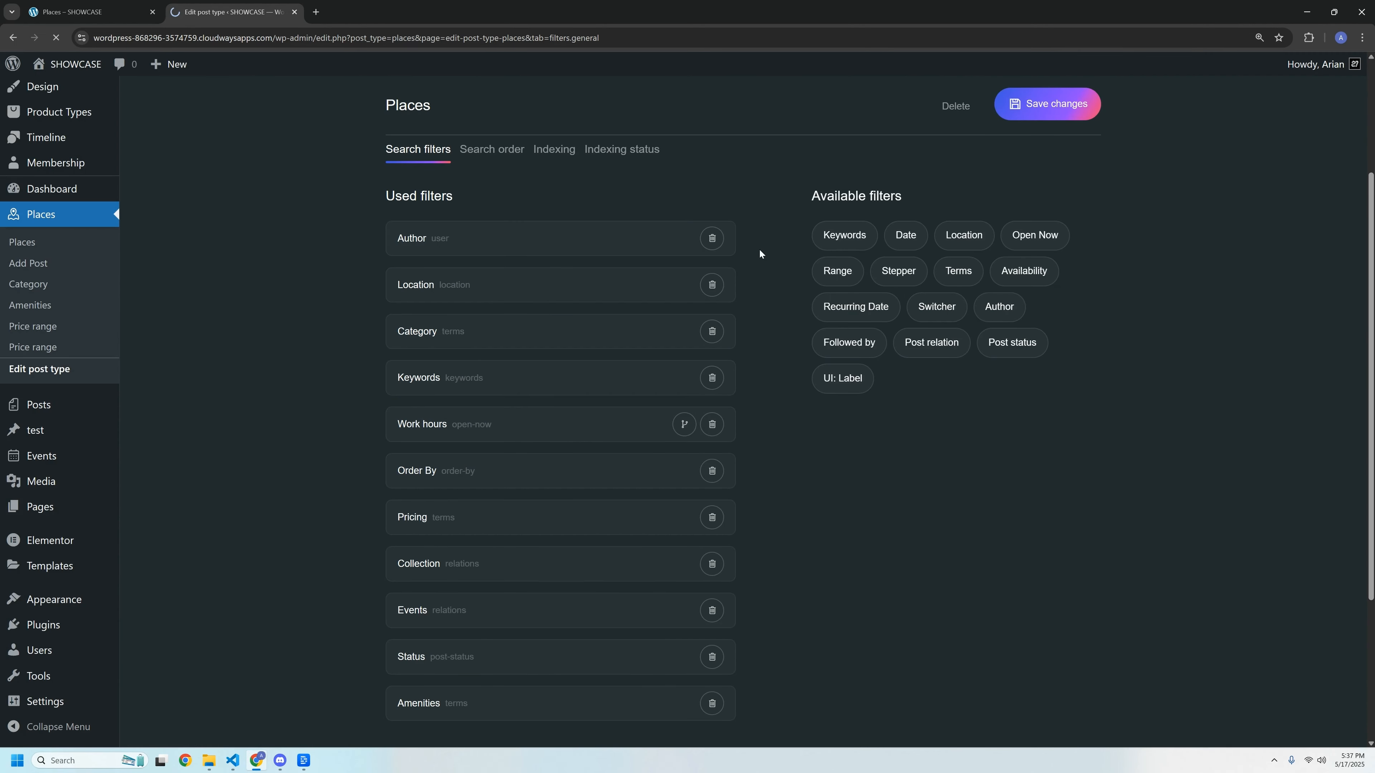
- Test the reloaded Explore places page by searching for the keyword "voxel" and resetting the filters
click(105, 12)
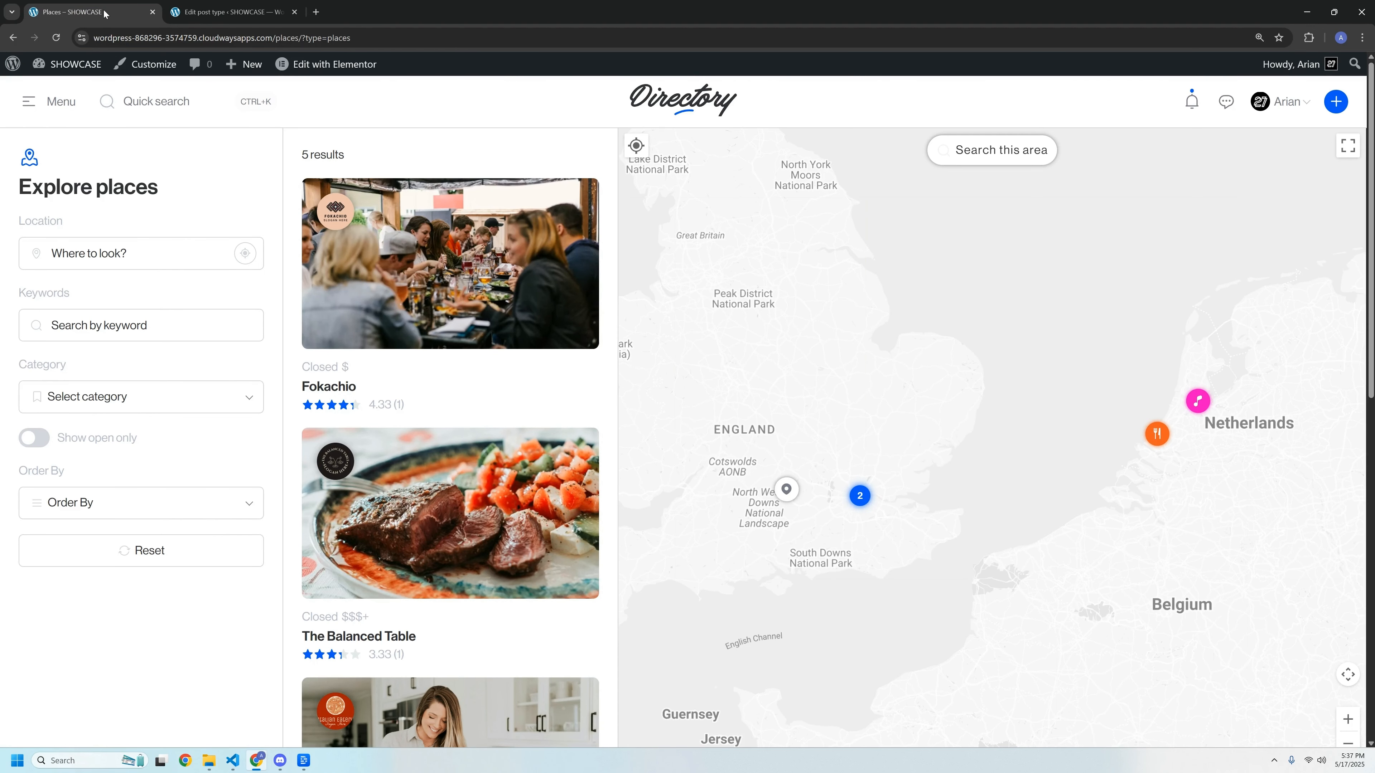
key(F5)
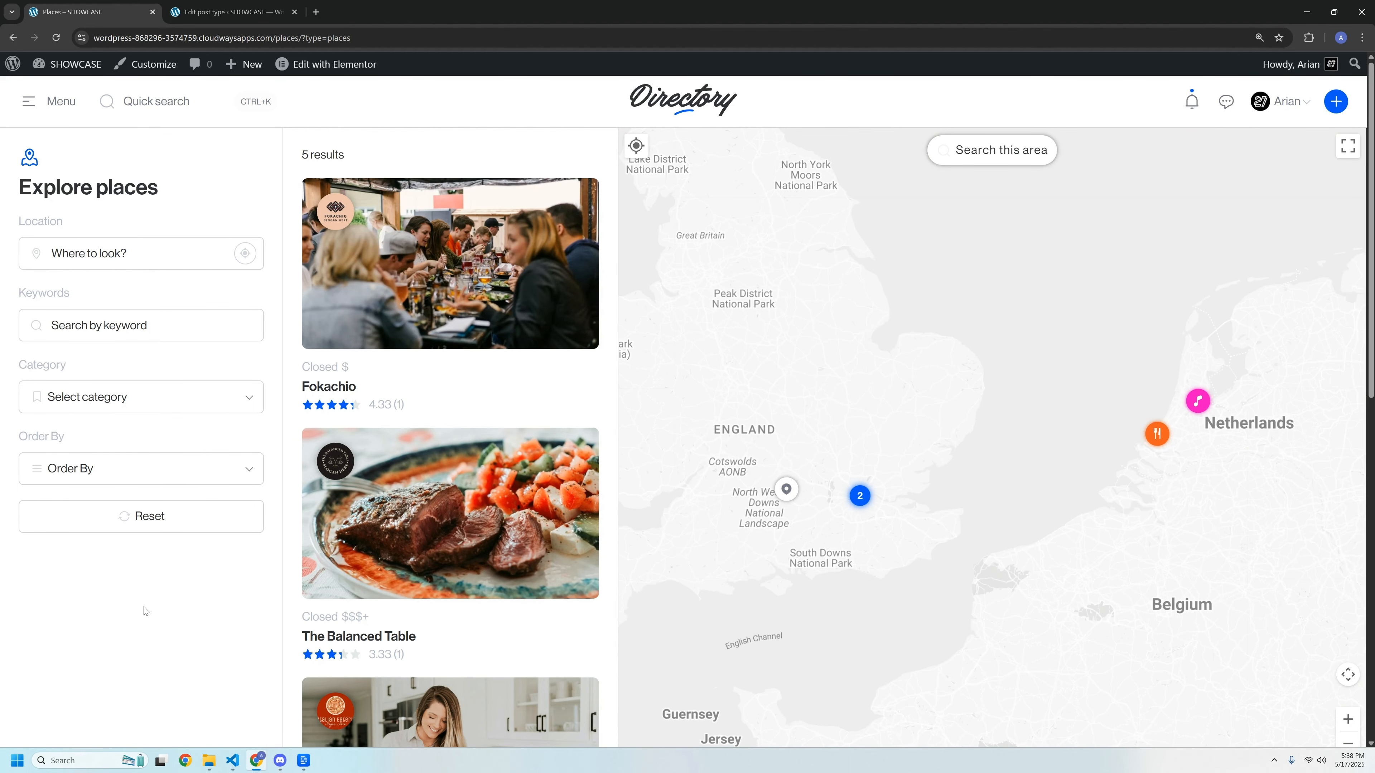
text(voxel)
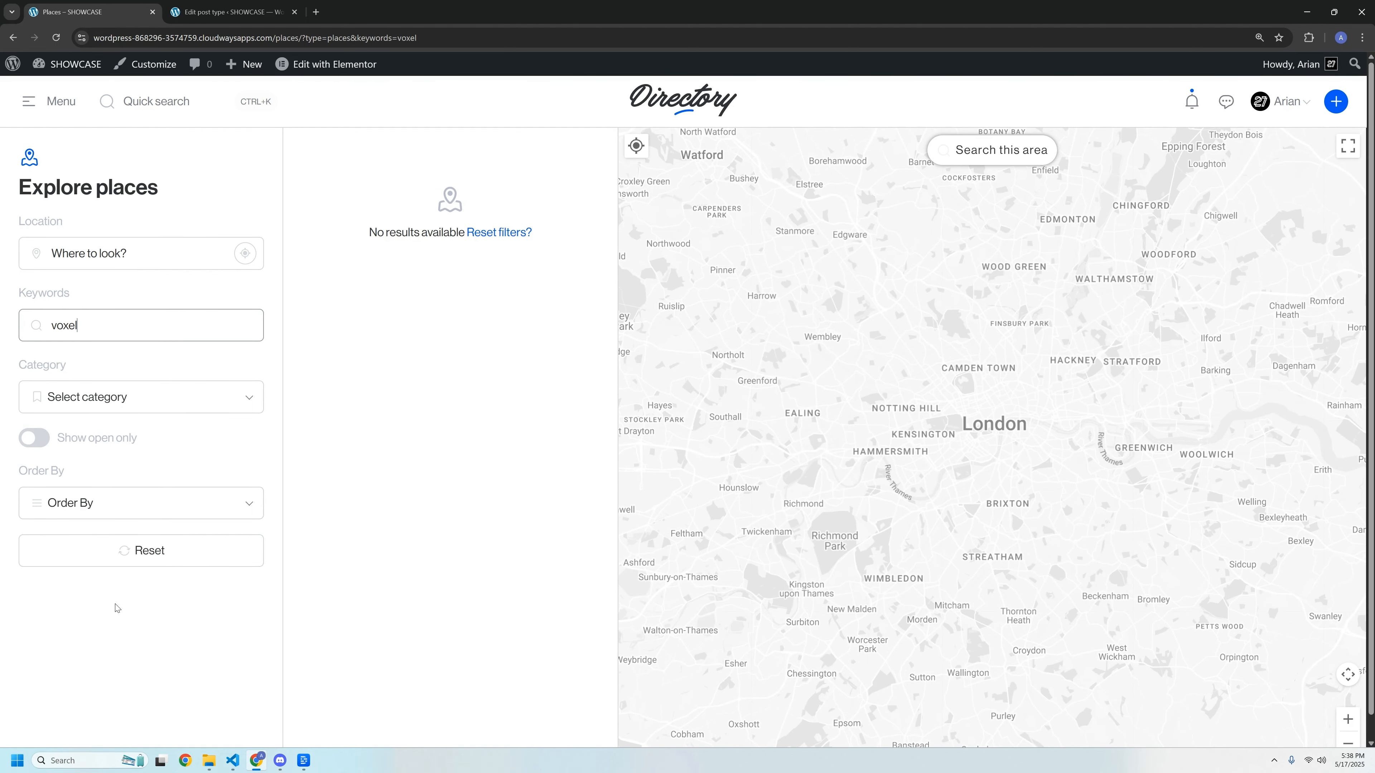
click(108, 555)
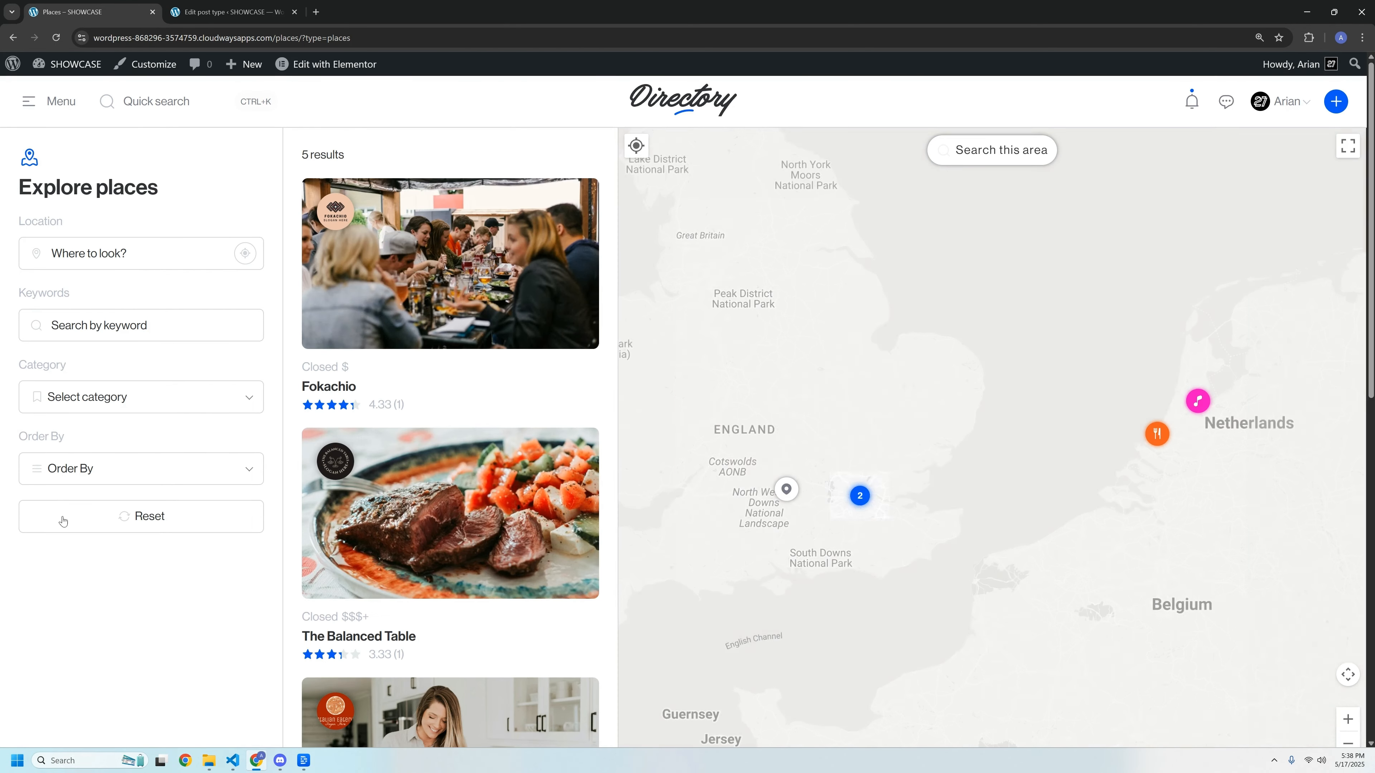
click(95, 324)
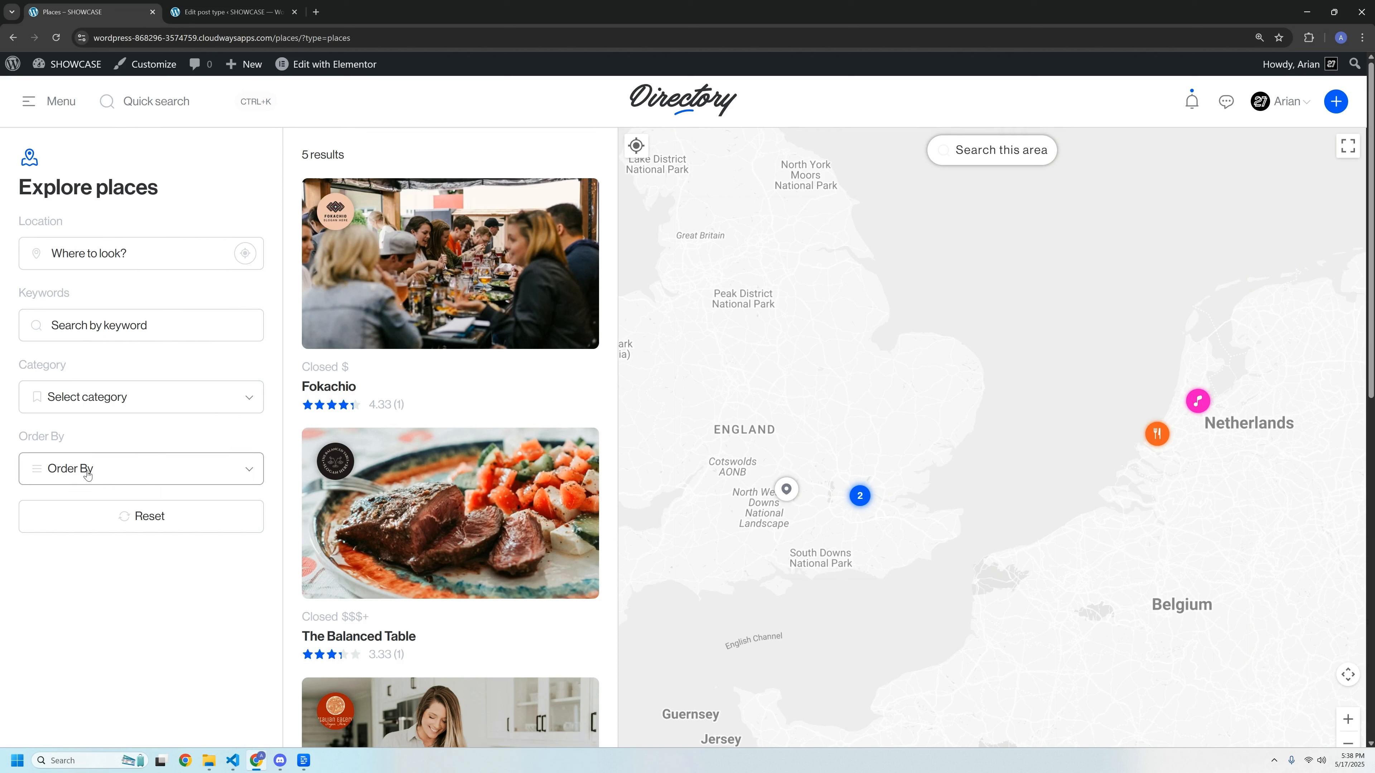
- Examine the terms offered by the Category filter on the Explore places page
click(93, 404)
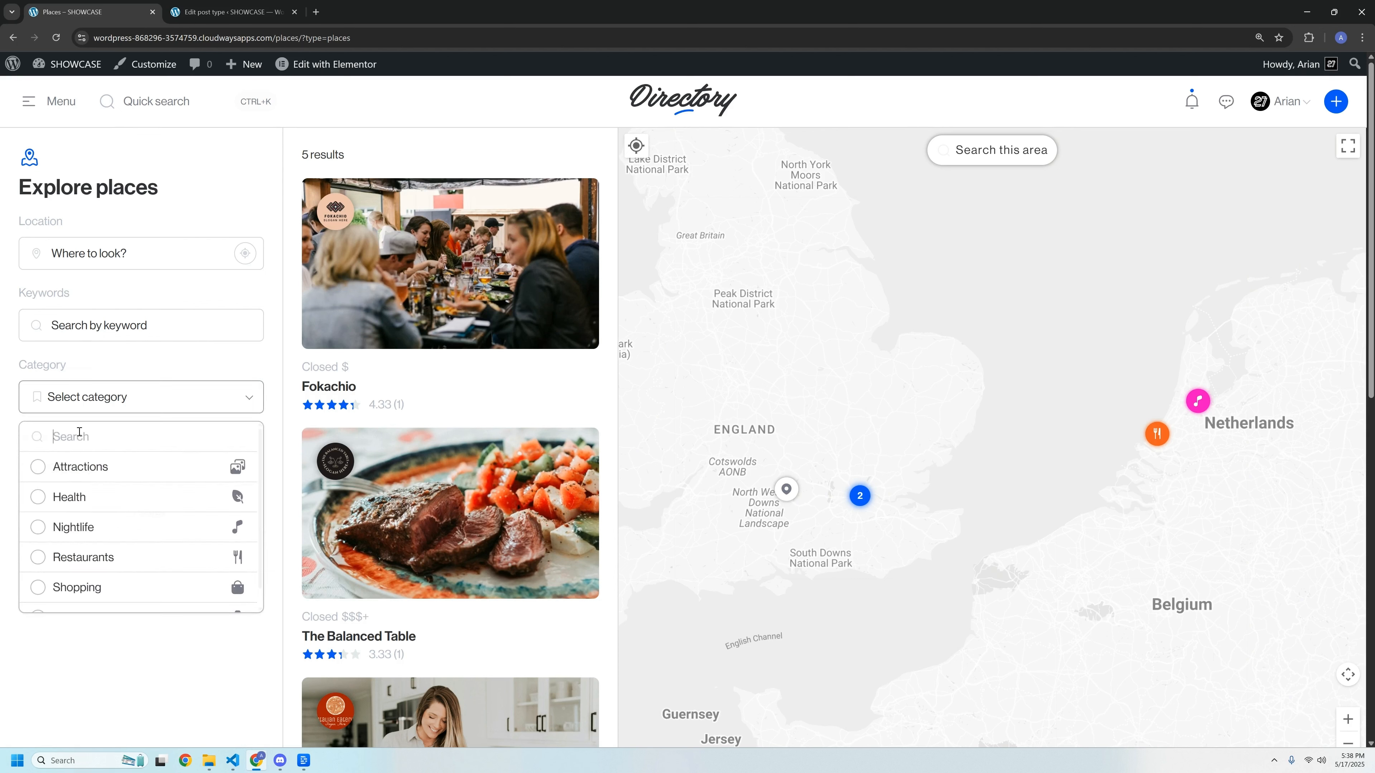
scroll(118, 523, down, 1)
scroll(119, 525, up, 1)
click(115, 410)
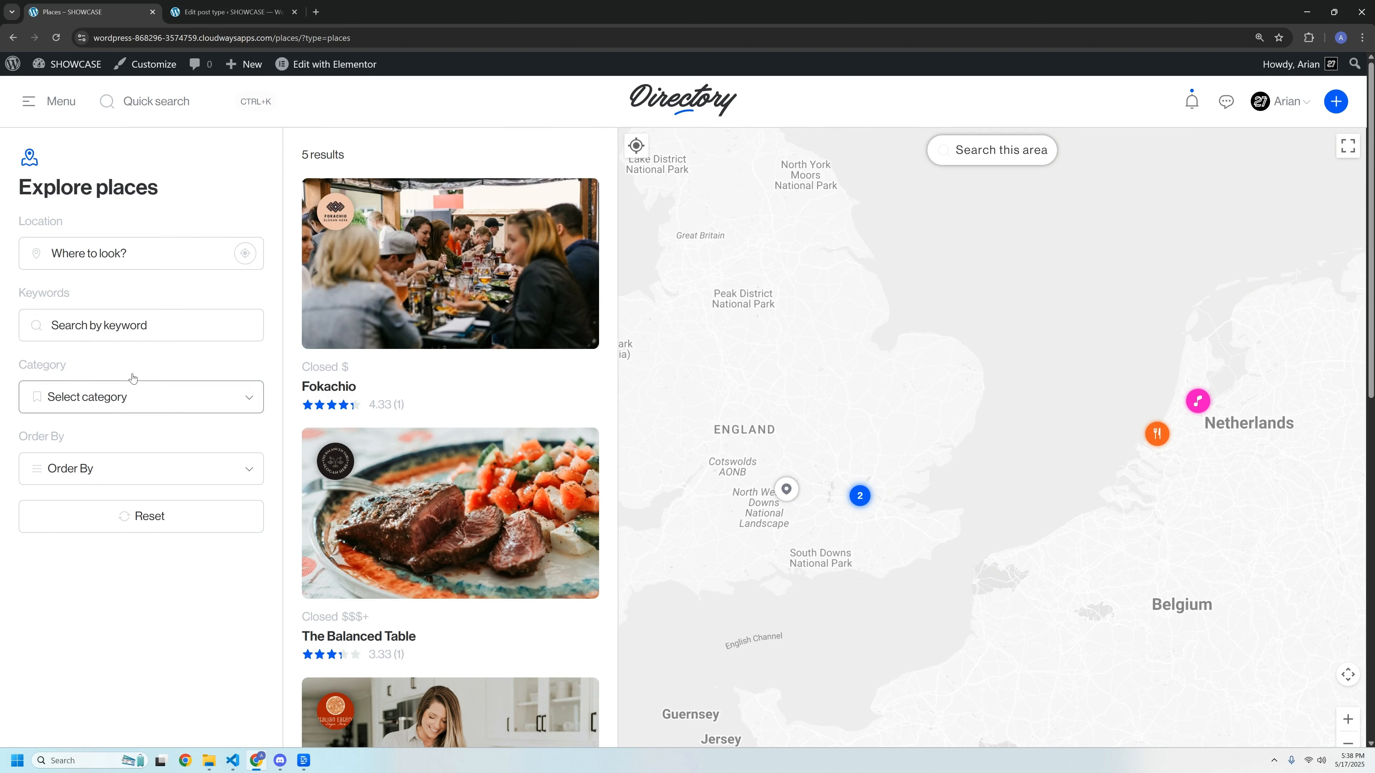
- Remove the Keywords condition from the Work hours filter's conditional logic in the Places post type
click(255, 7)
scroll(379, 444, down, 2)
click(477, 479)
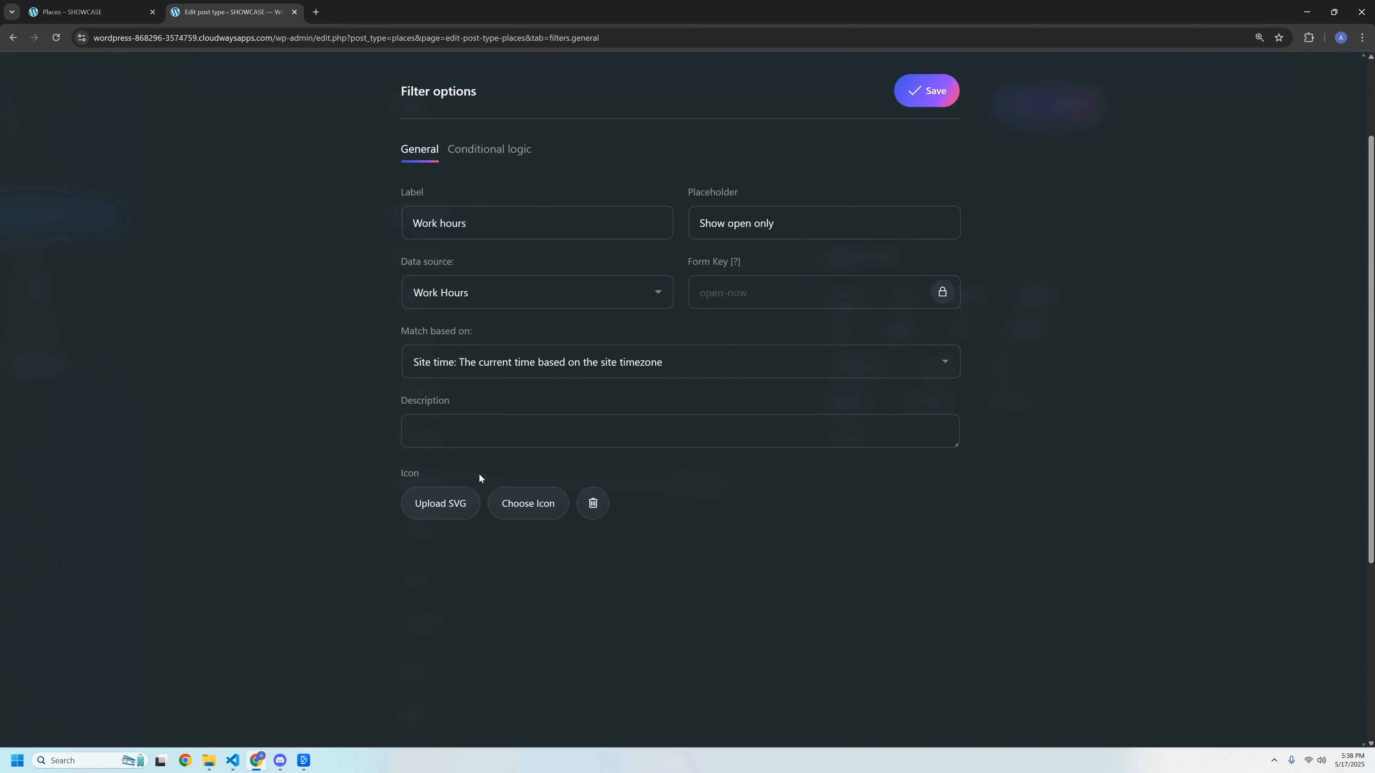
click(482, 153)
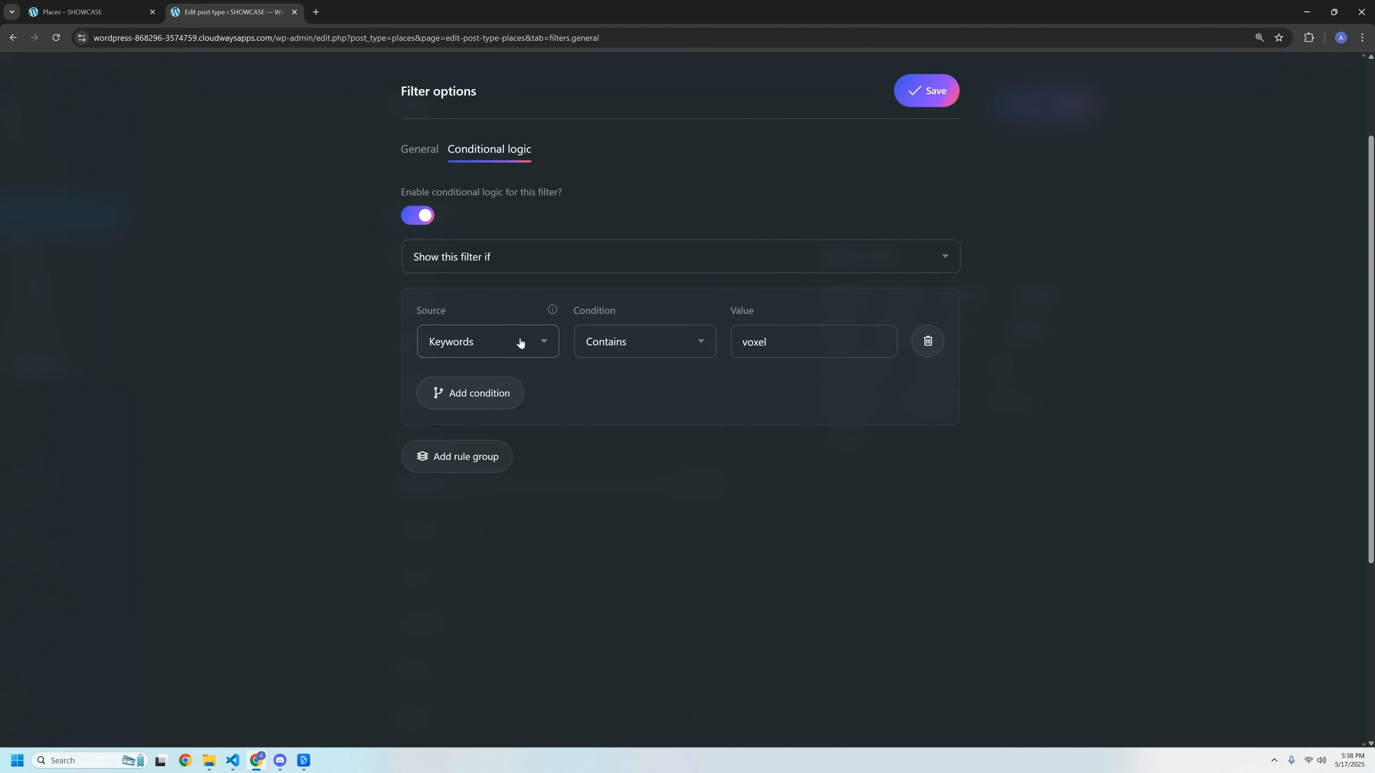
click(925, 342)
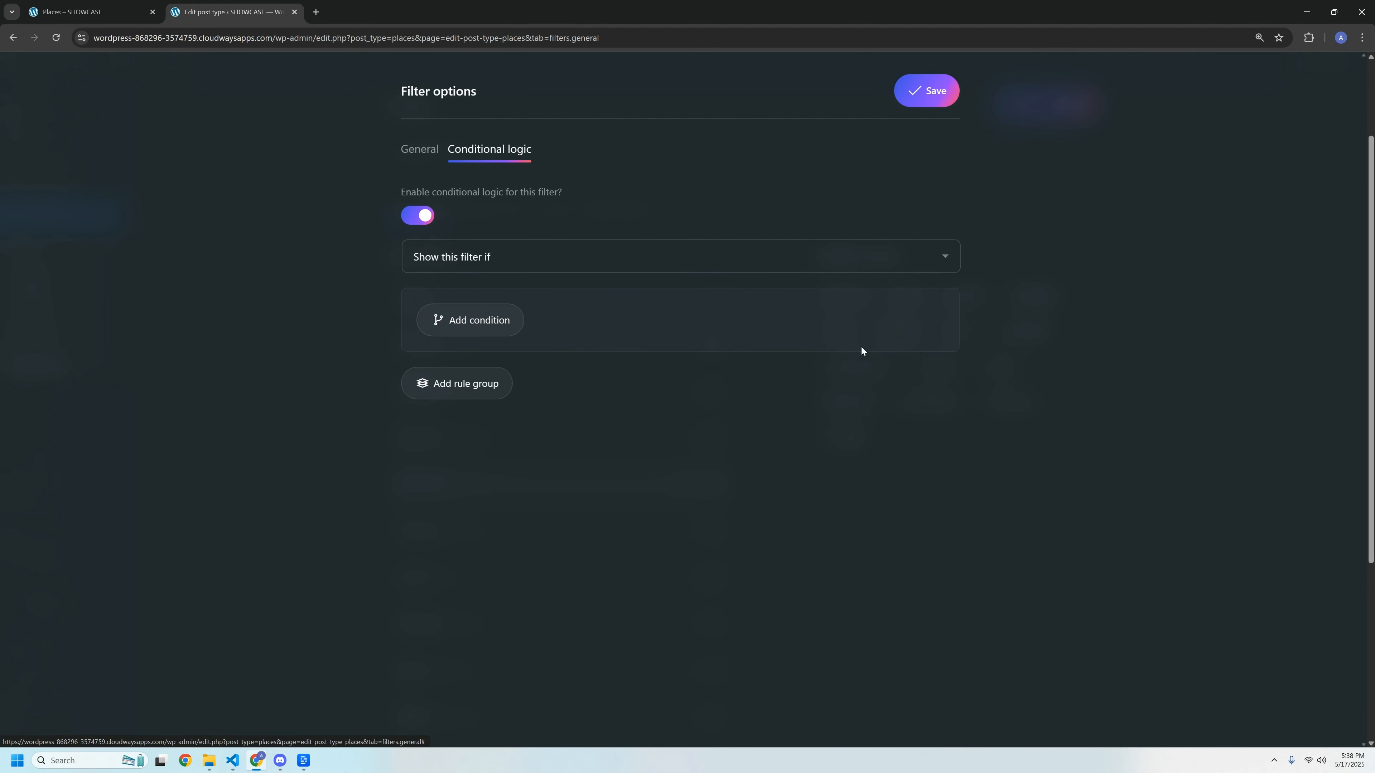
- Add the condition Category Contains term "restaurants" to the Work hours filter and save the post type changes
click(467, 319)
click(467, 337)
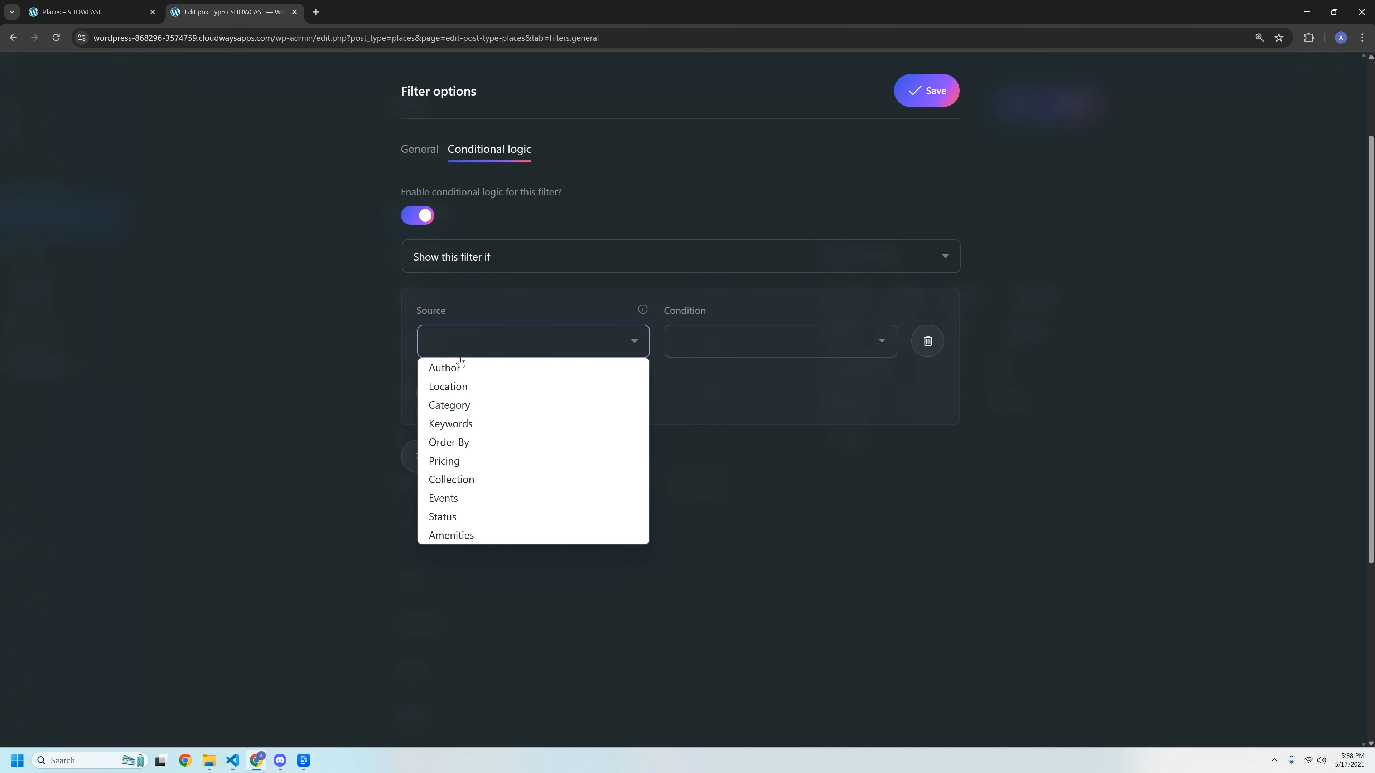
click(454, 405)
click(685, 349)
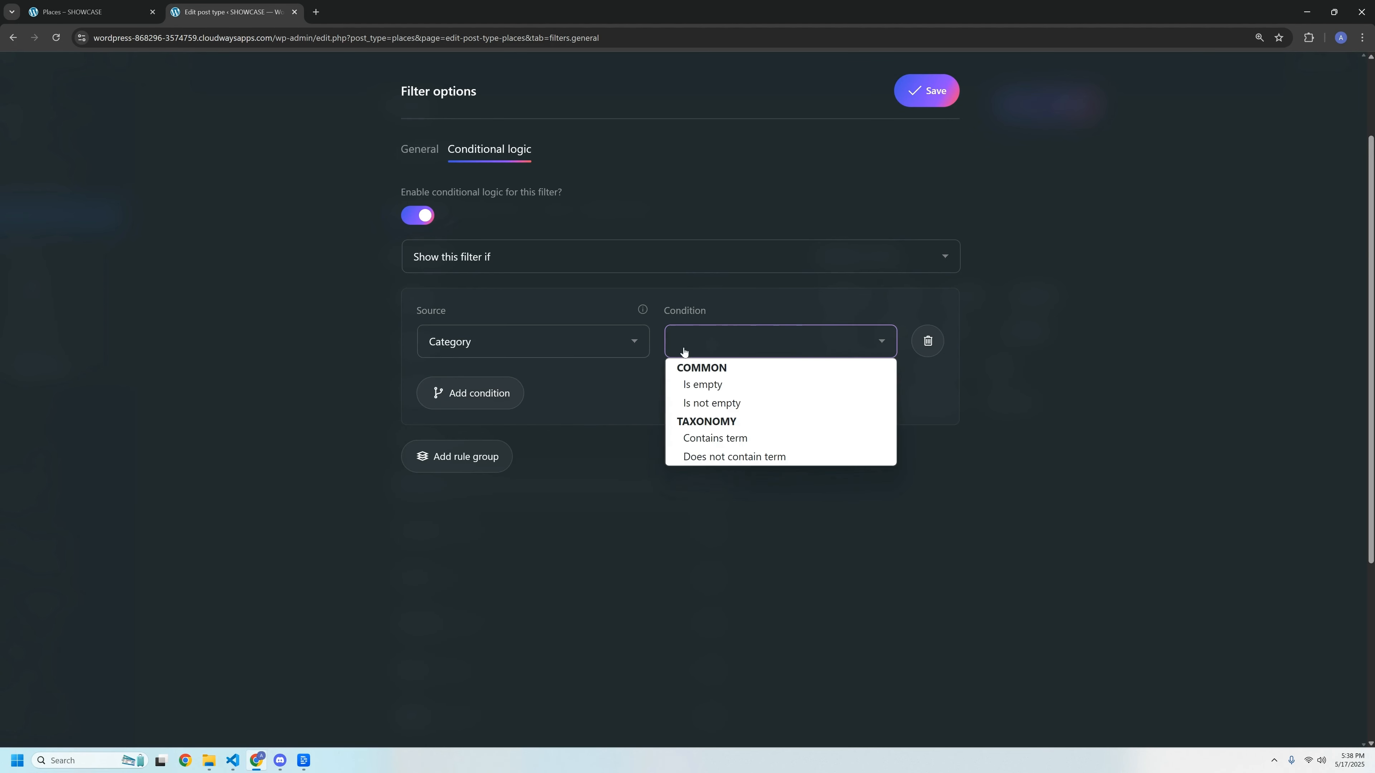
click(683, 436)
click(763, 344)
text(r)
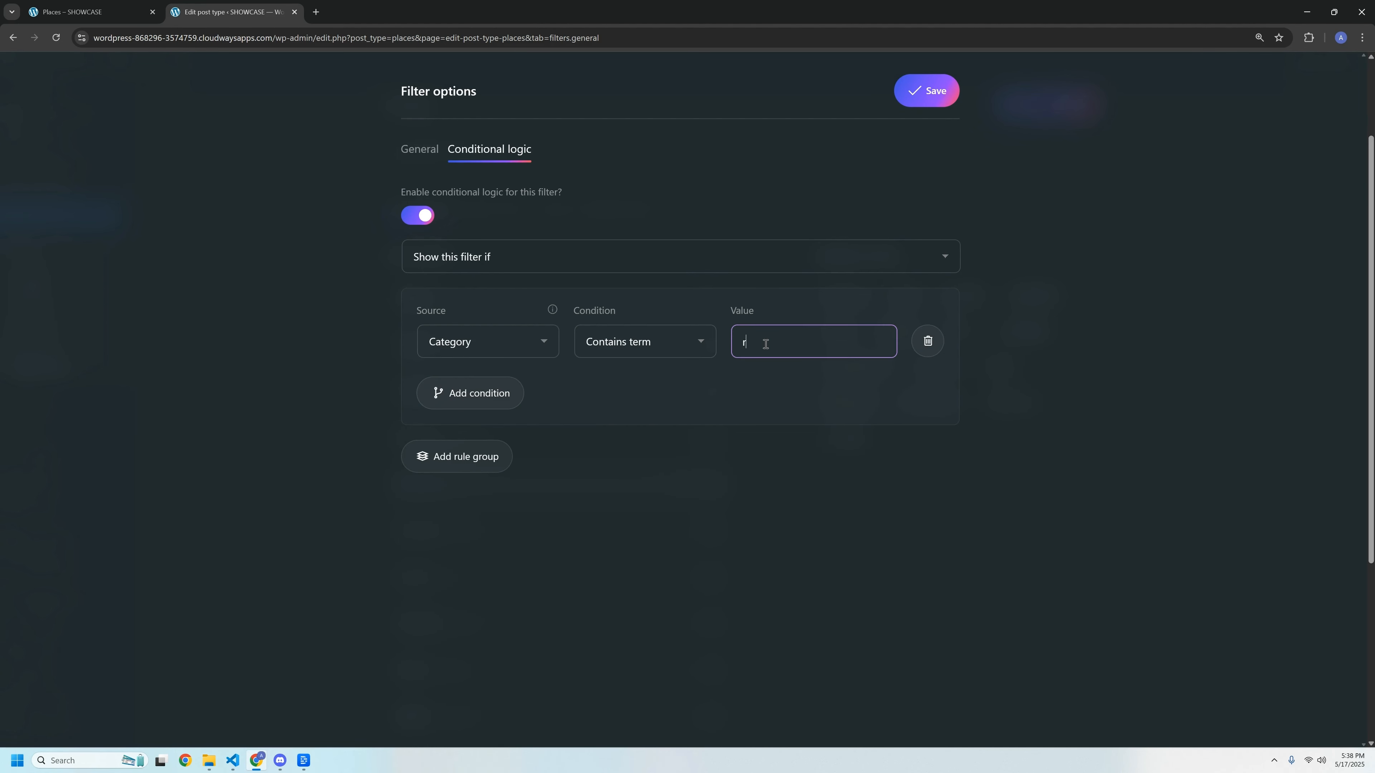
text(estaurants)
click(927, 90)
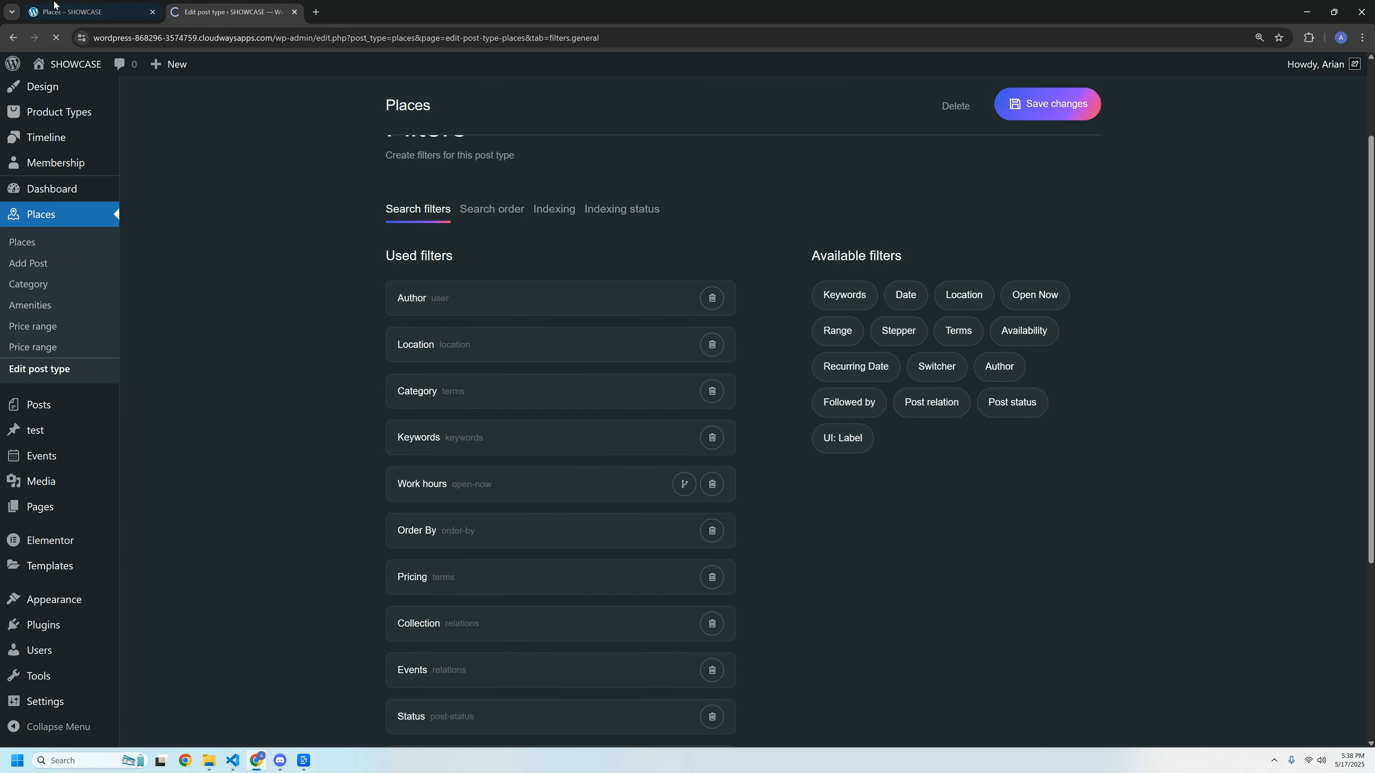
- Test the Explore places page by filtering on the Restaurants category and resetting the filters
click(61, 11)
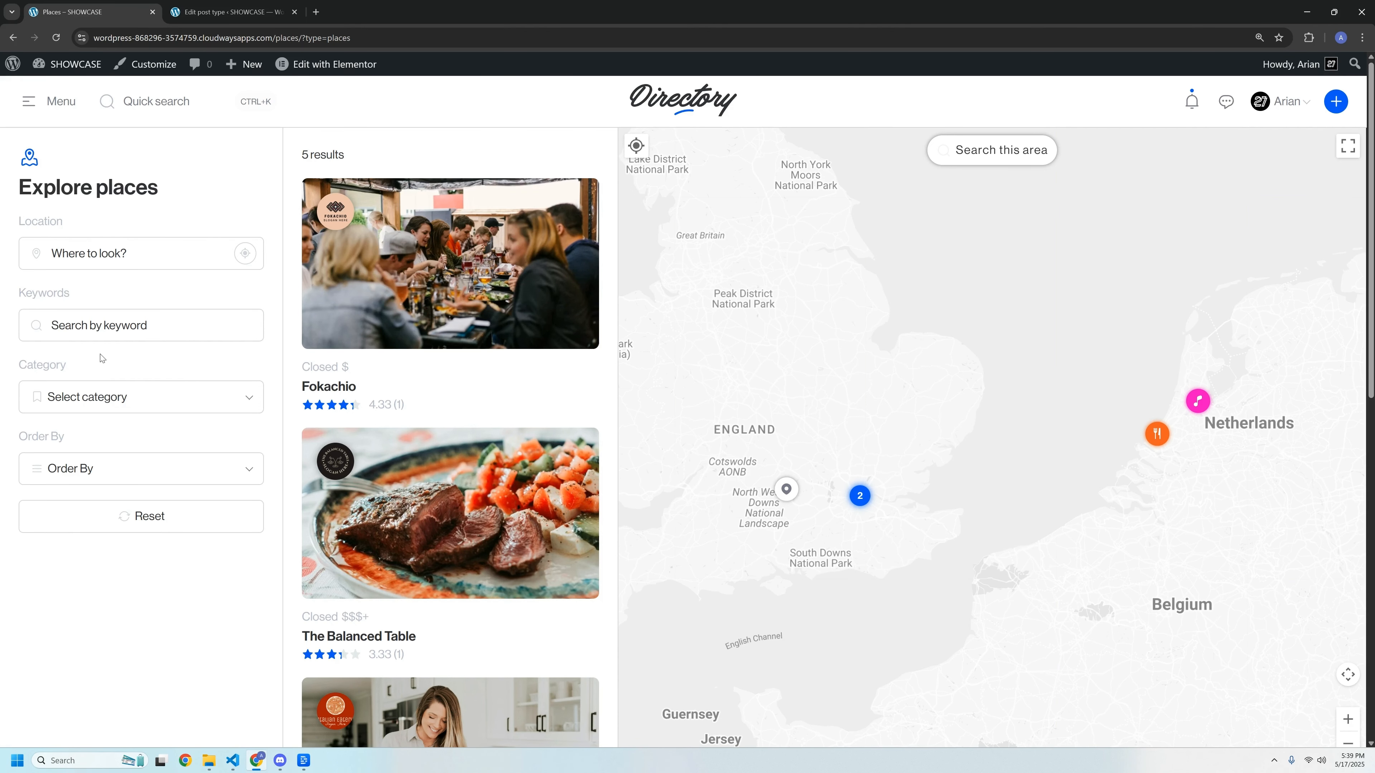
click(79, 396)
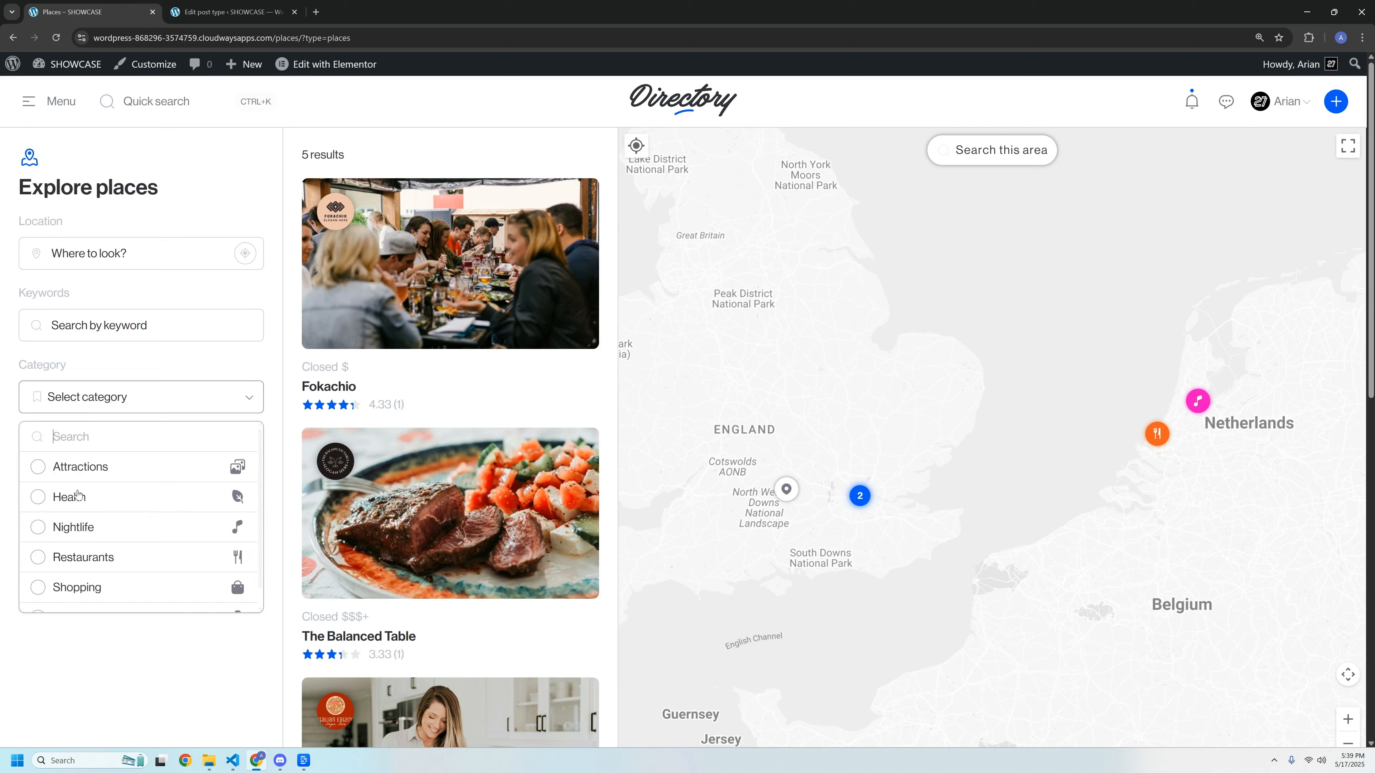
click(93, 558)
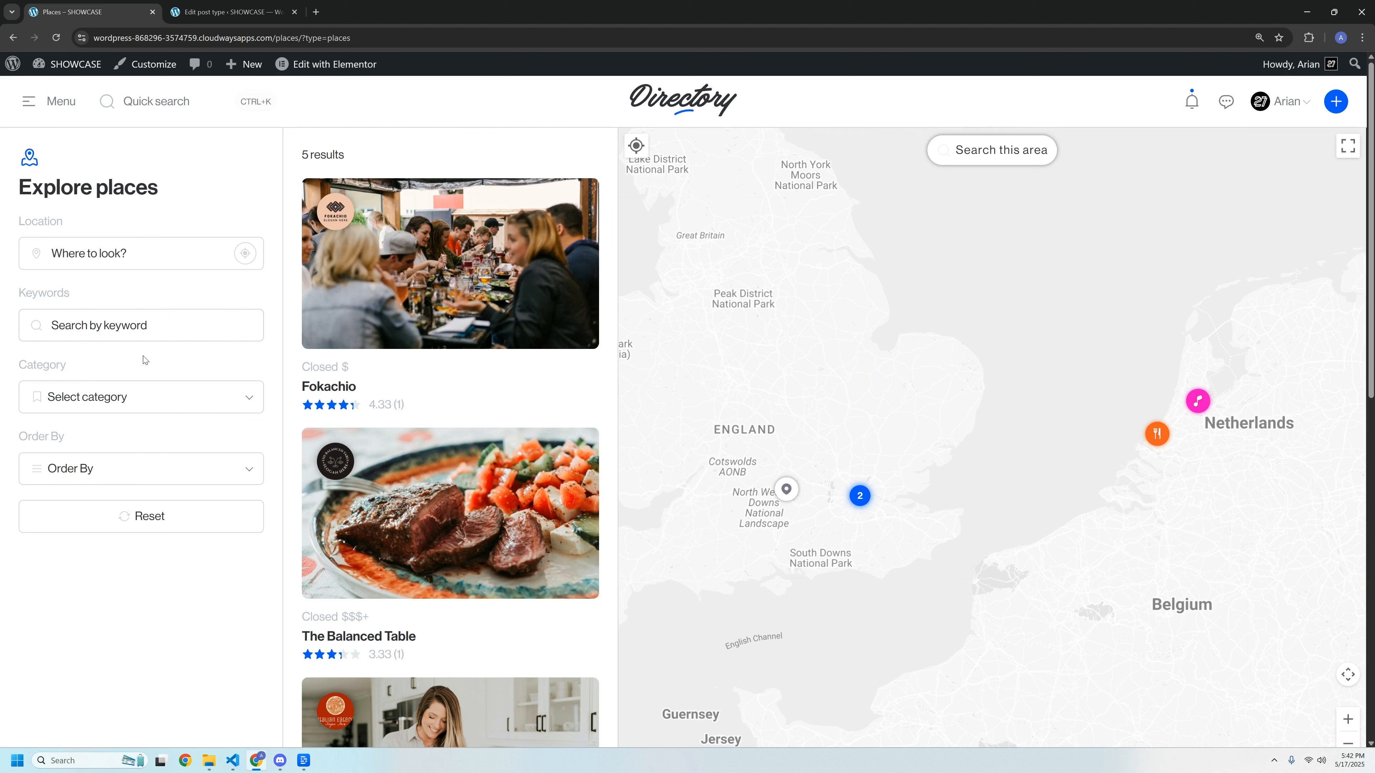
click(138, 404)
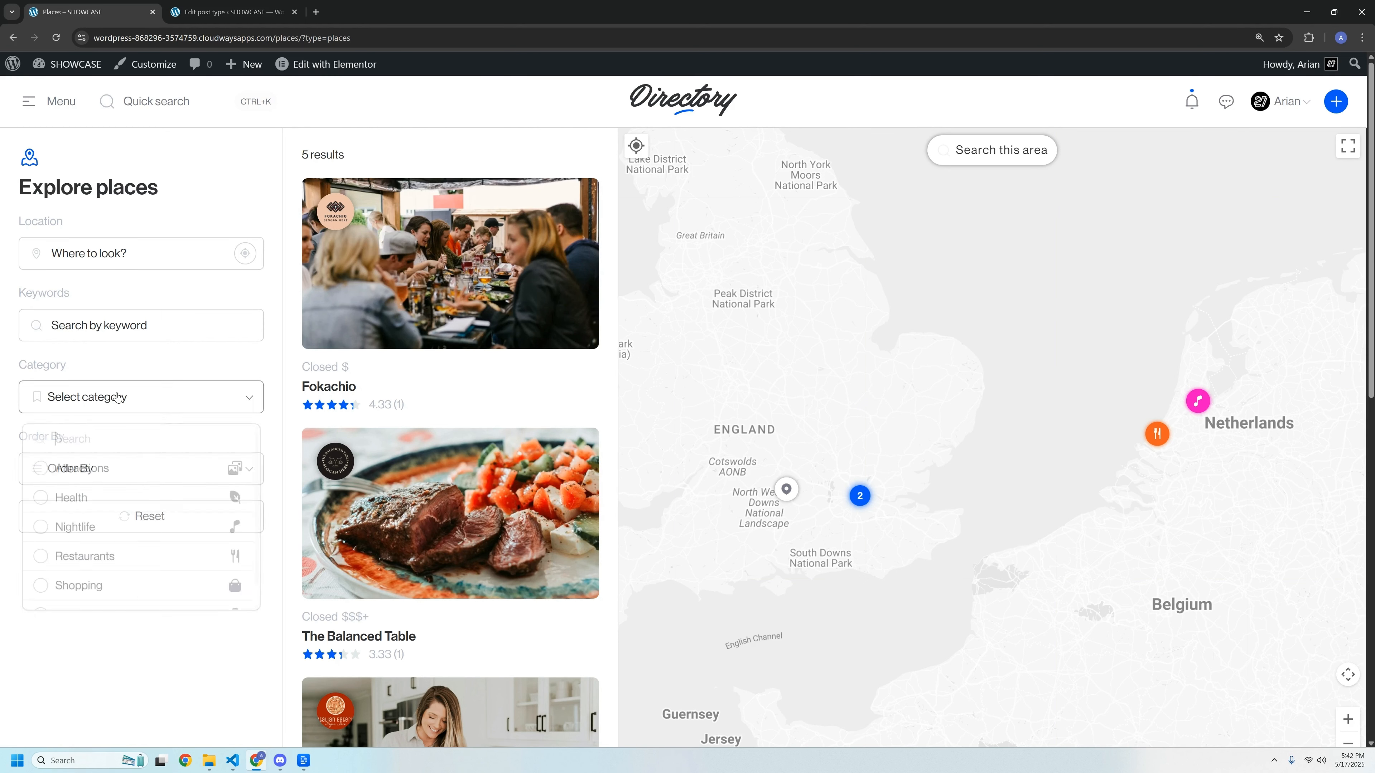
click(124, 558)
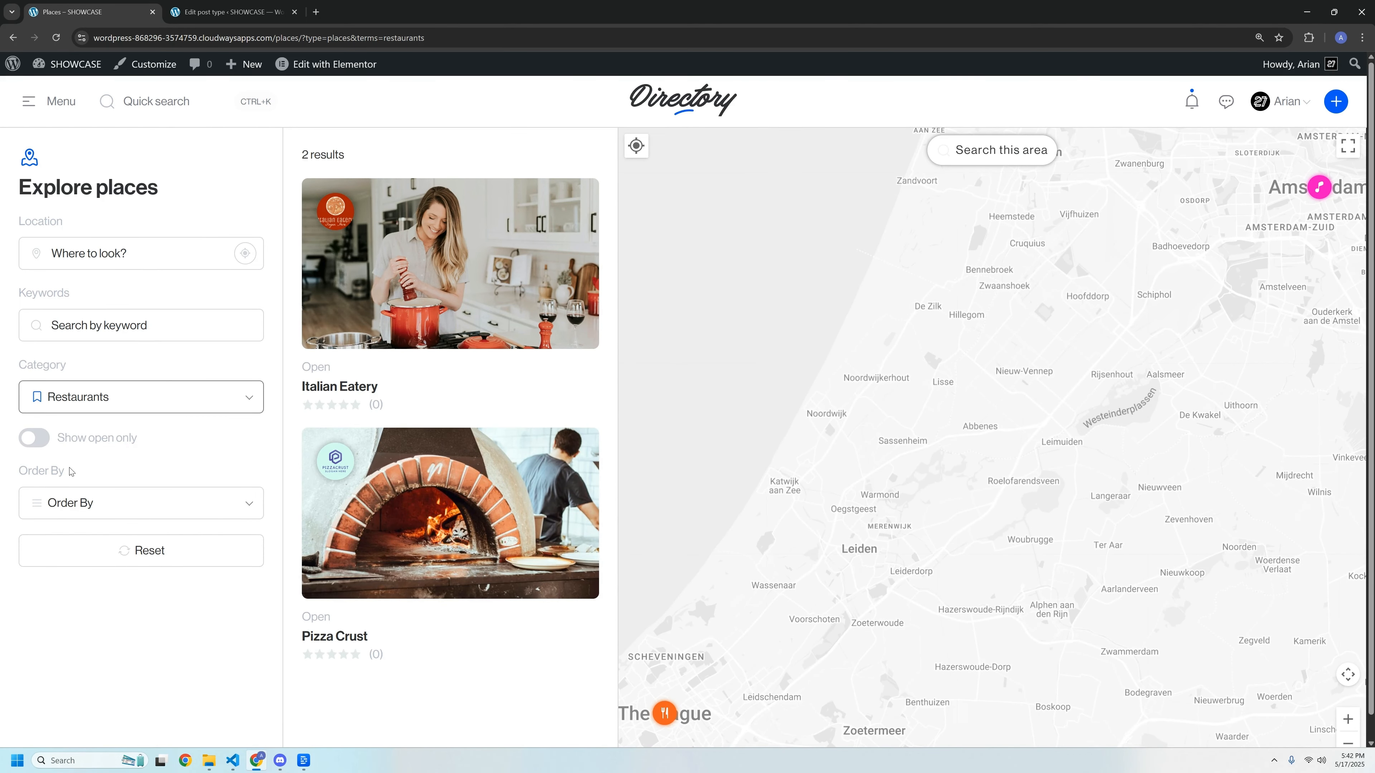
click(128, 550)
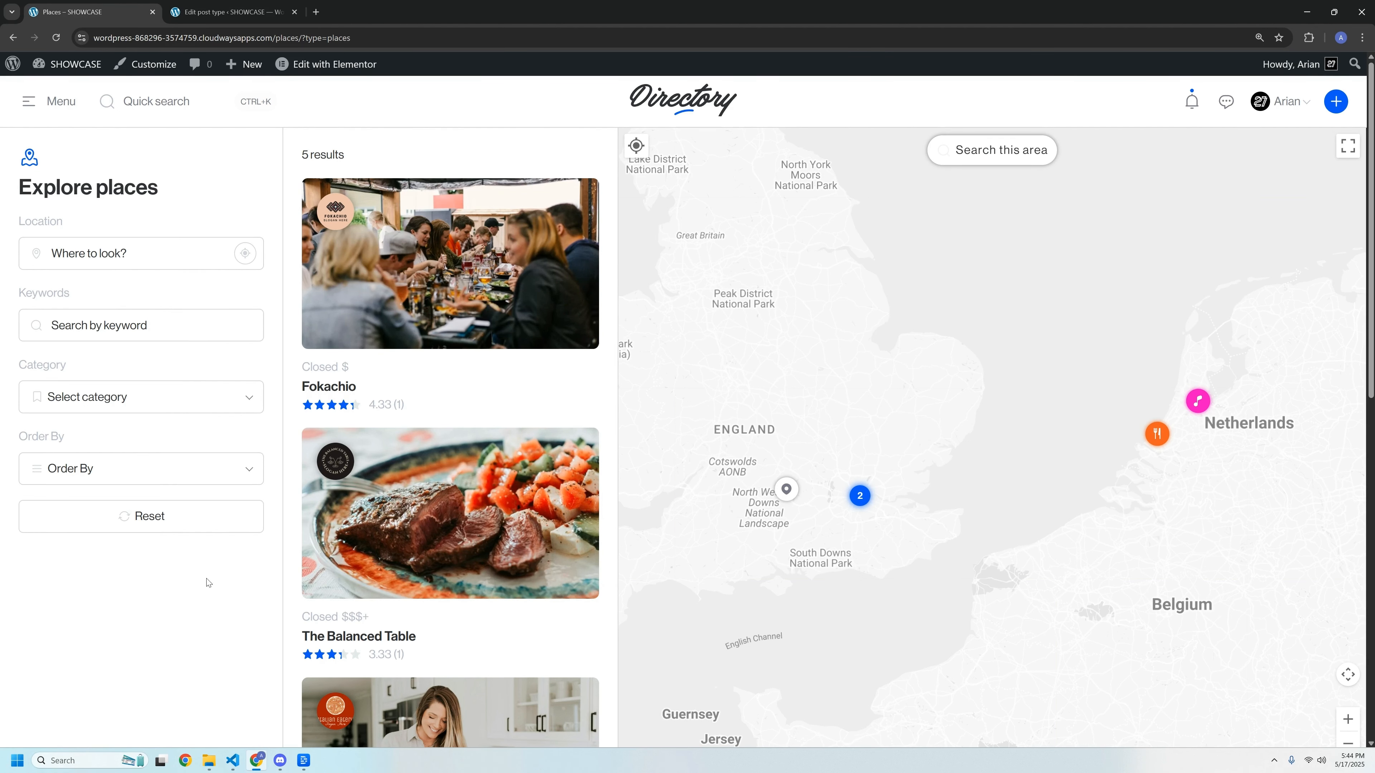
- Review the conditional logic rules in changelog.md in Visual Studio Code and correct "Is greater tha" to "Is greater than" for Stepper filters
click(232, 761)
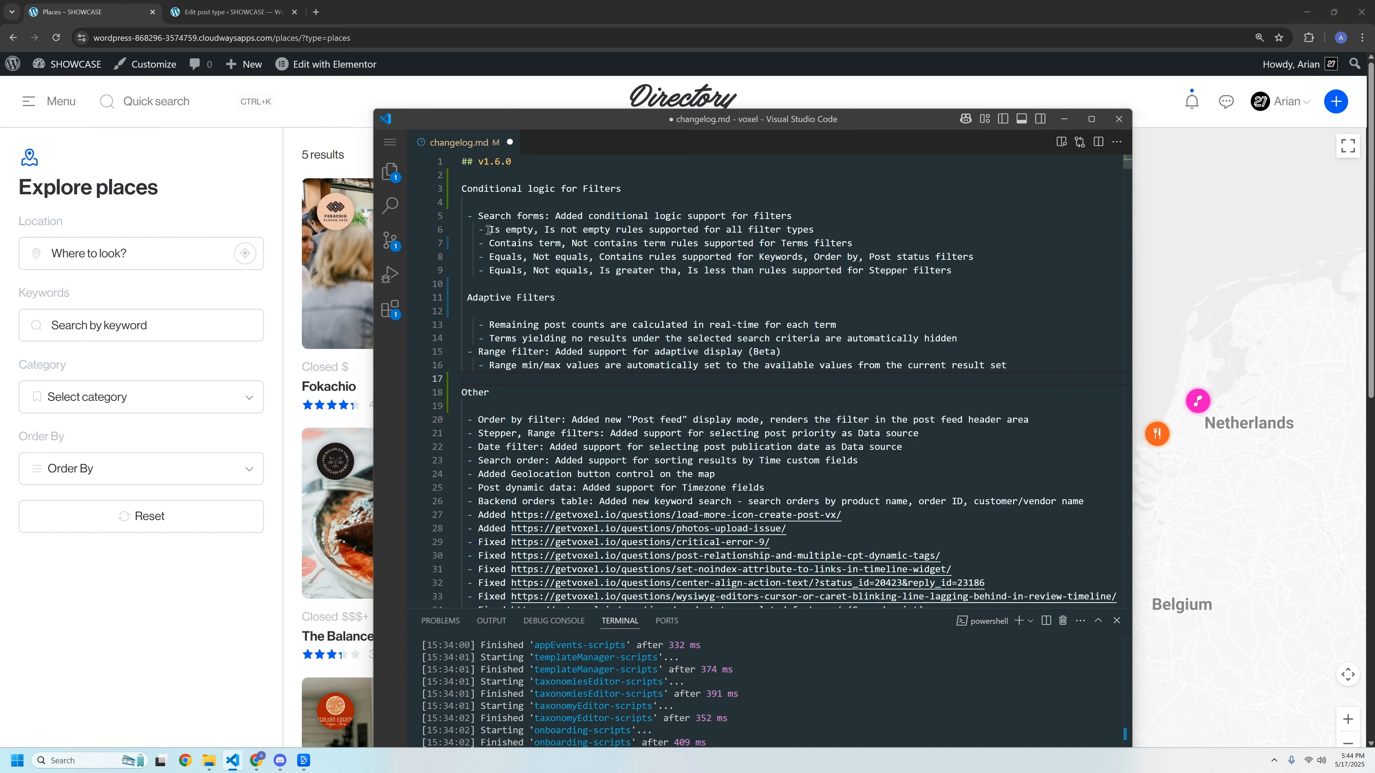
drag(490, 230, 615, 228)
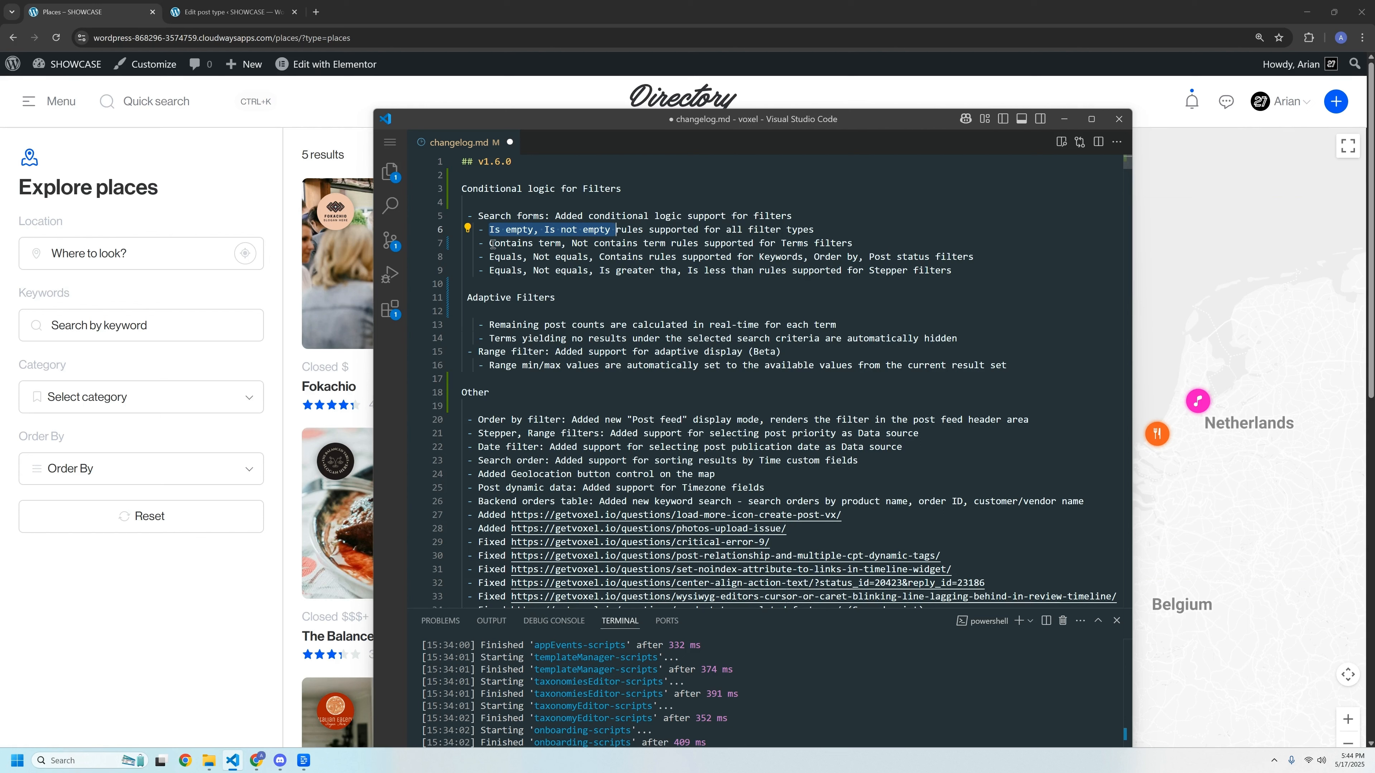
drag(489, 243, 672, 243)
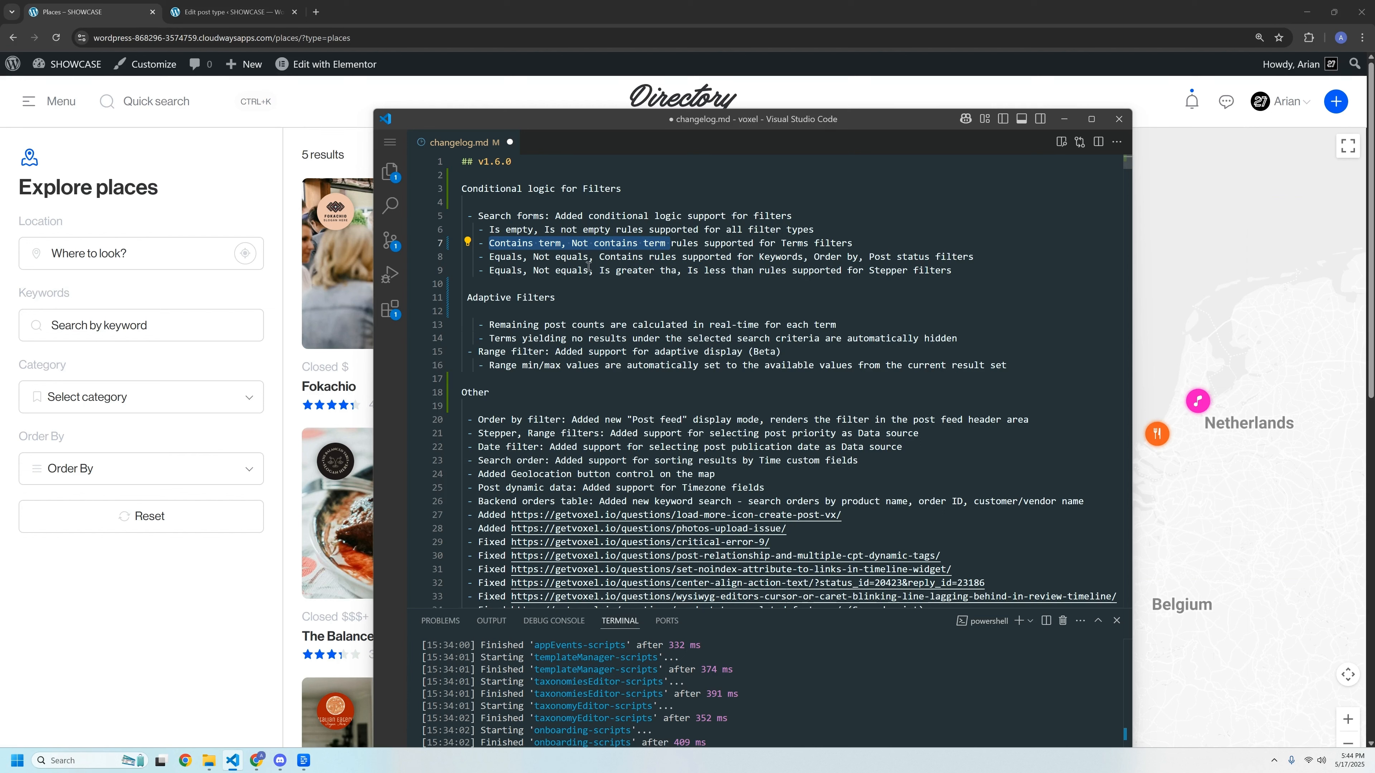
click(677, 271)
text(n)
click(156, 598)
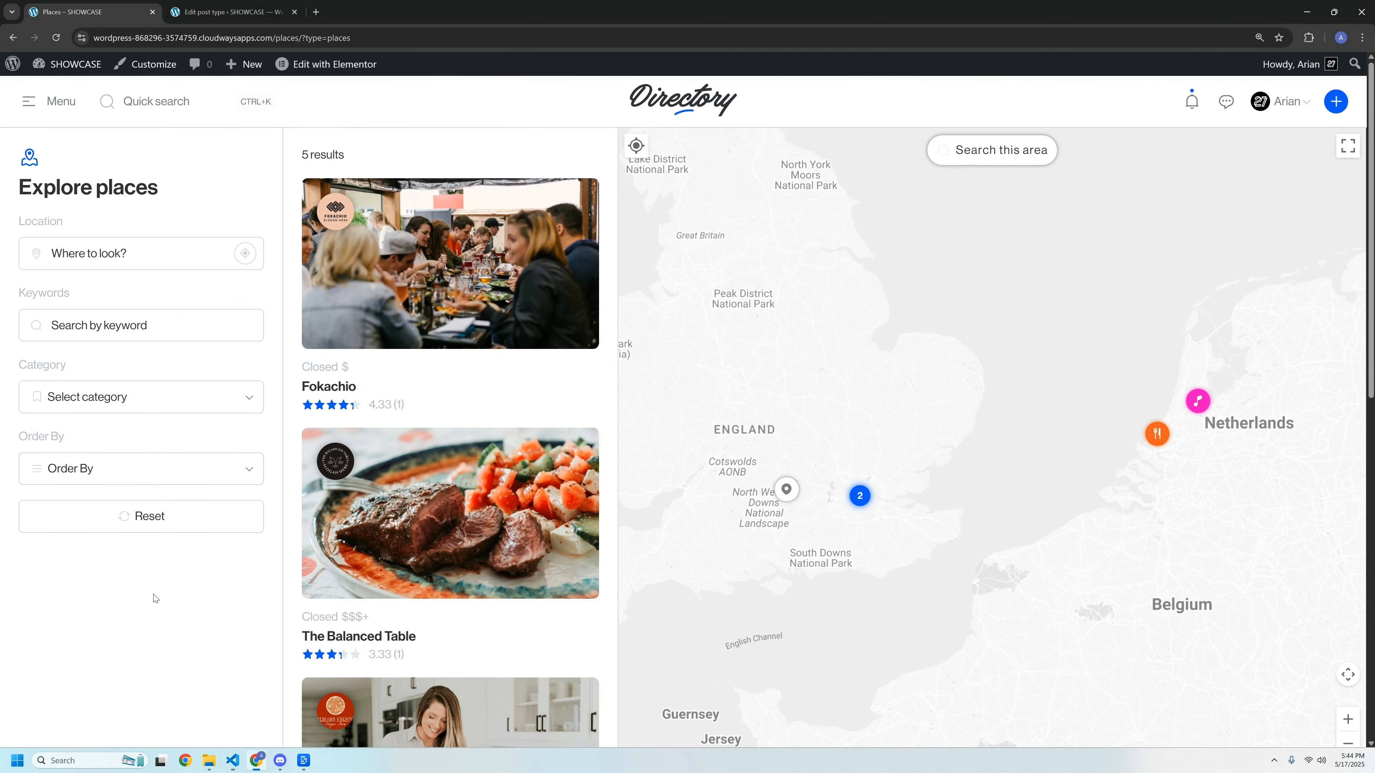
- Examine the "Conditional logic for Filters" and "Adaptive Filters" headings in the v1.6.0 section of changelog.md
click(233, 760)
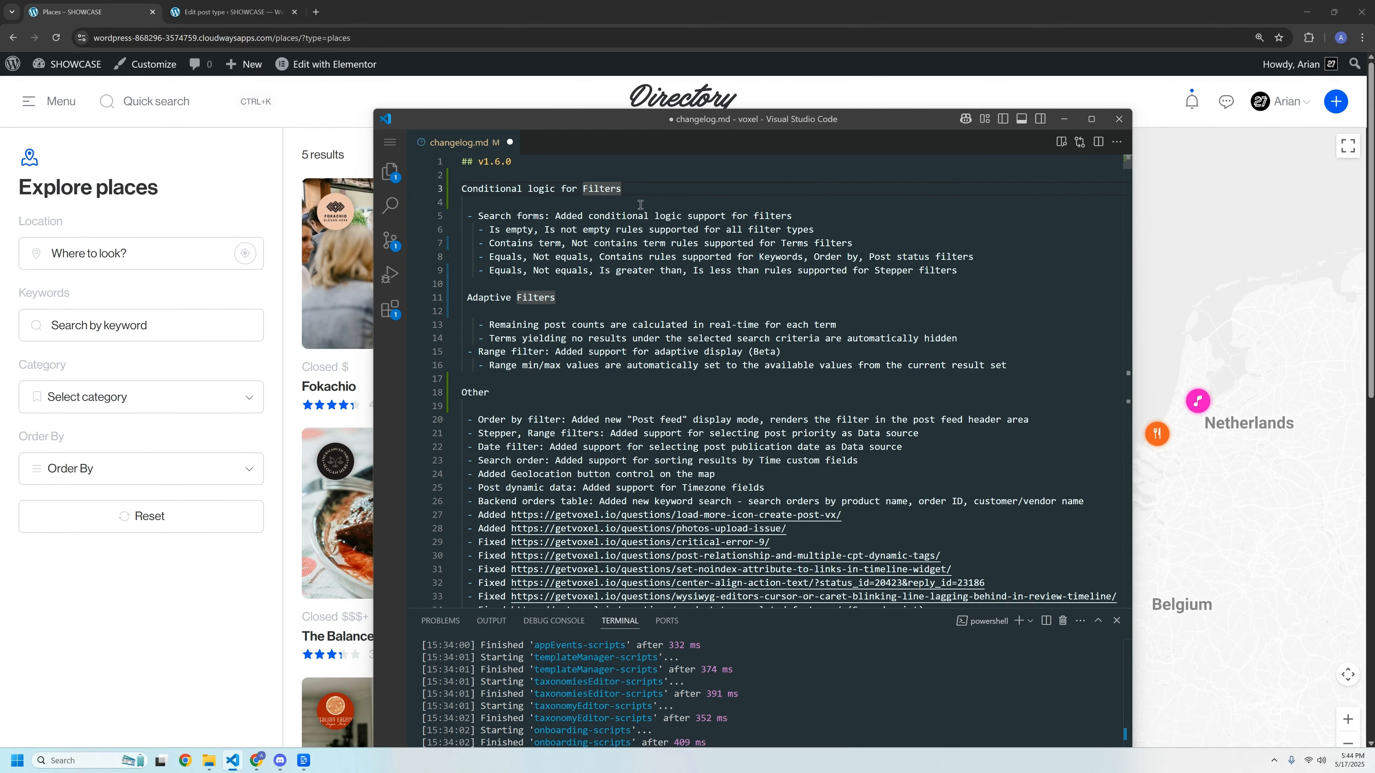
triple_click(640, 188)
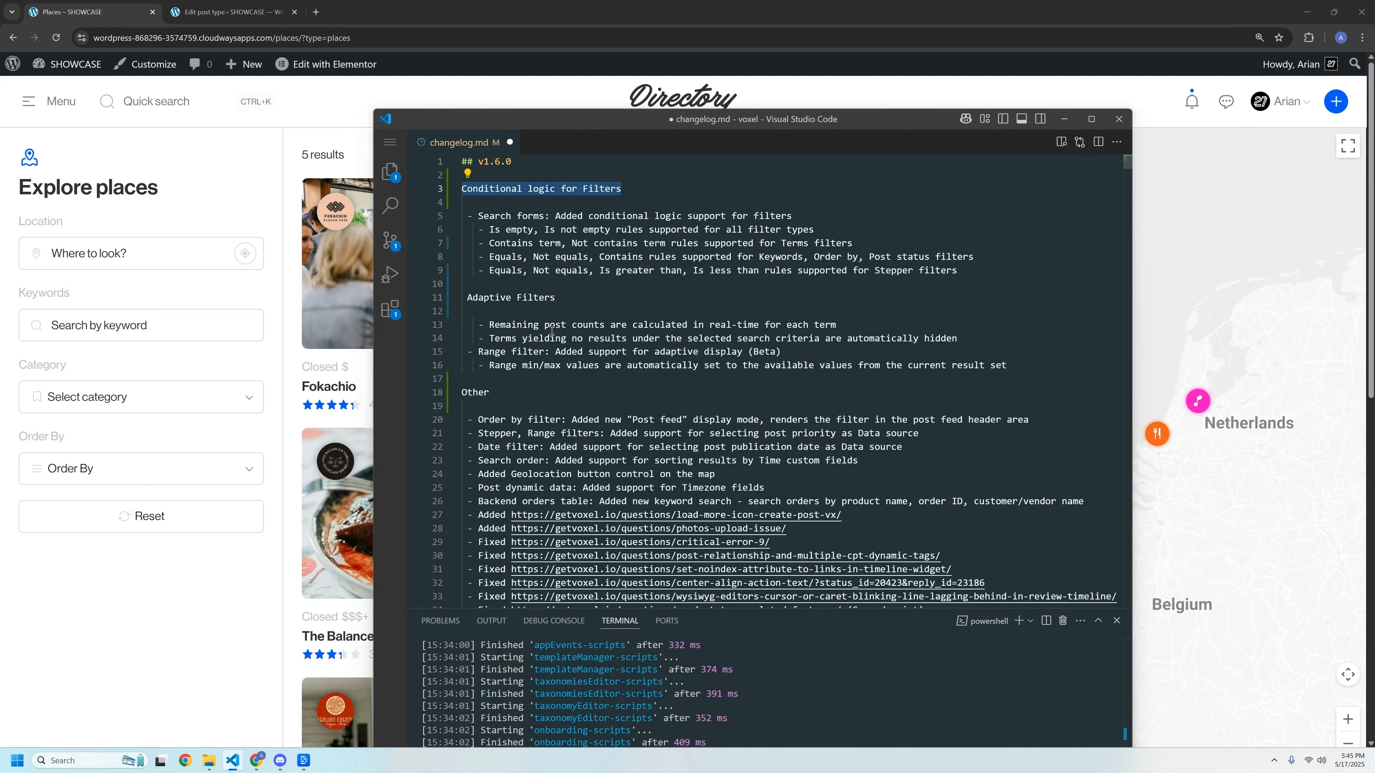
click(570, 294)
triple_click(540, 295)
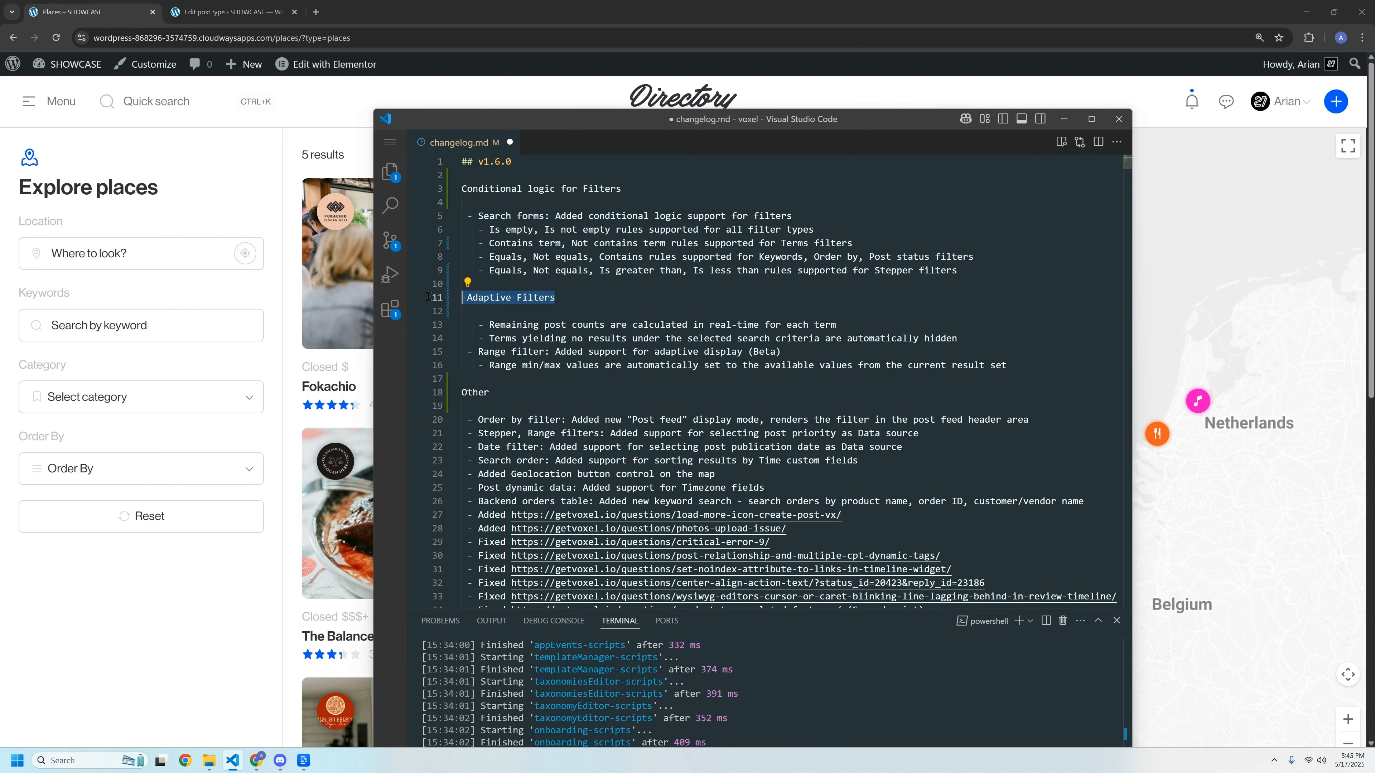
click(634, 189)
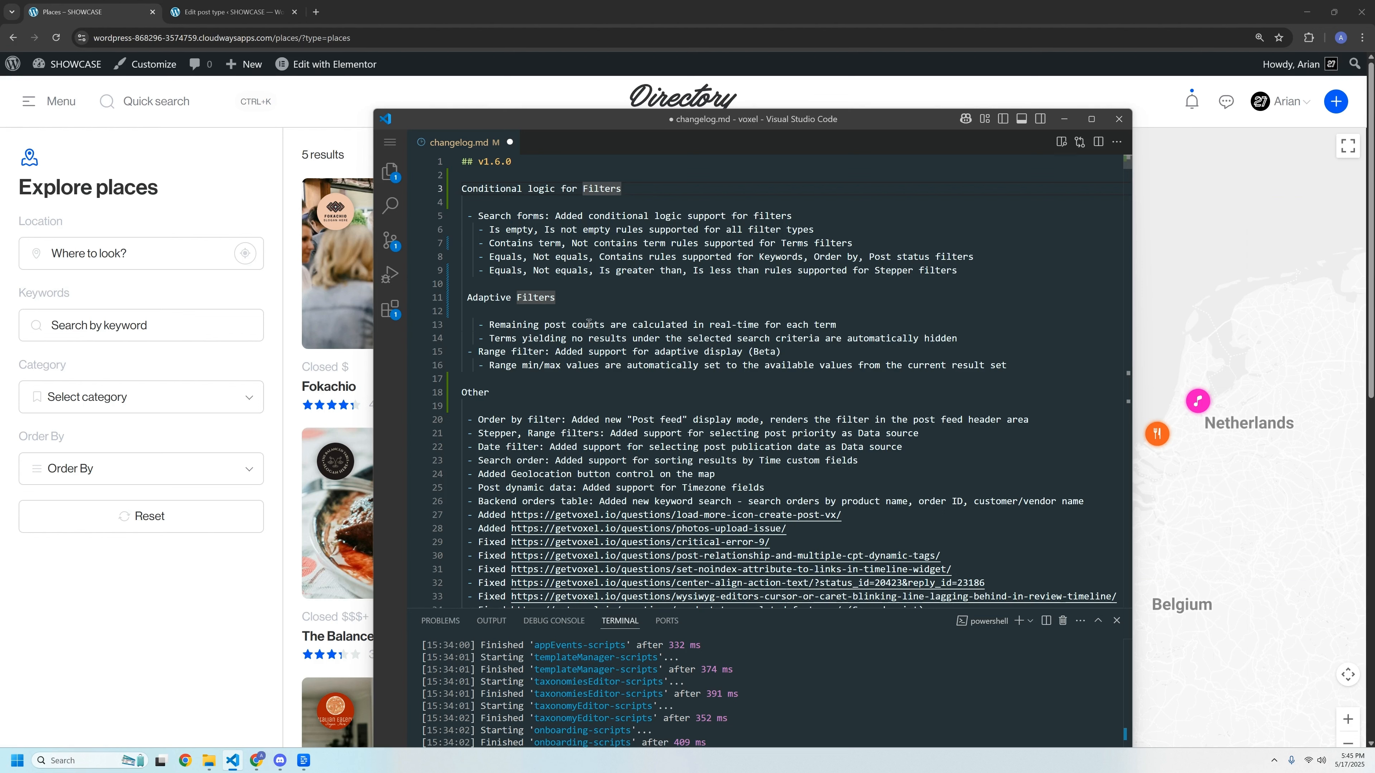
click(572, 296)
key(Up)
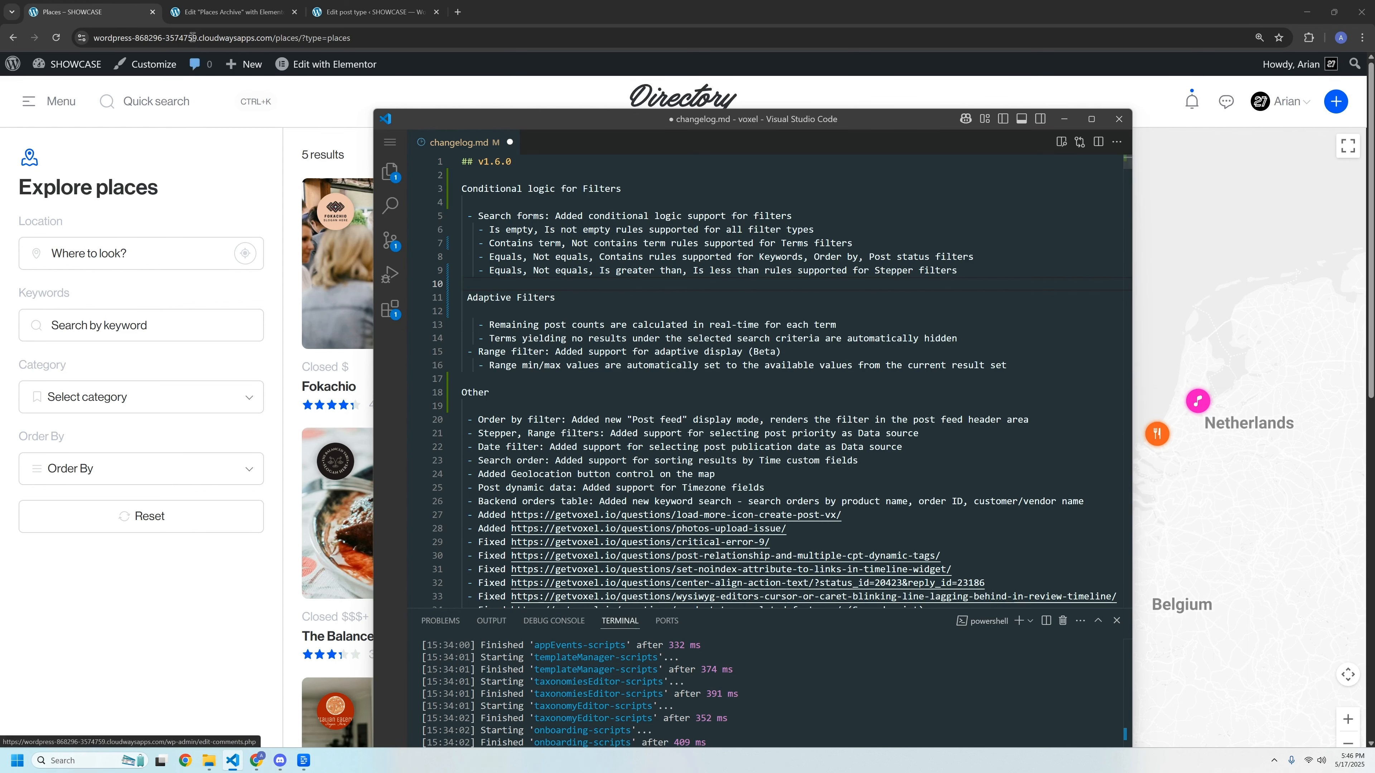
- In the Elementor editor of the Places Archive, set the search form's Category filter to display as Inline
click(231, 11)
click(483, 199)
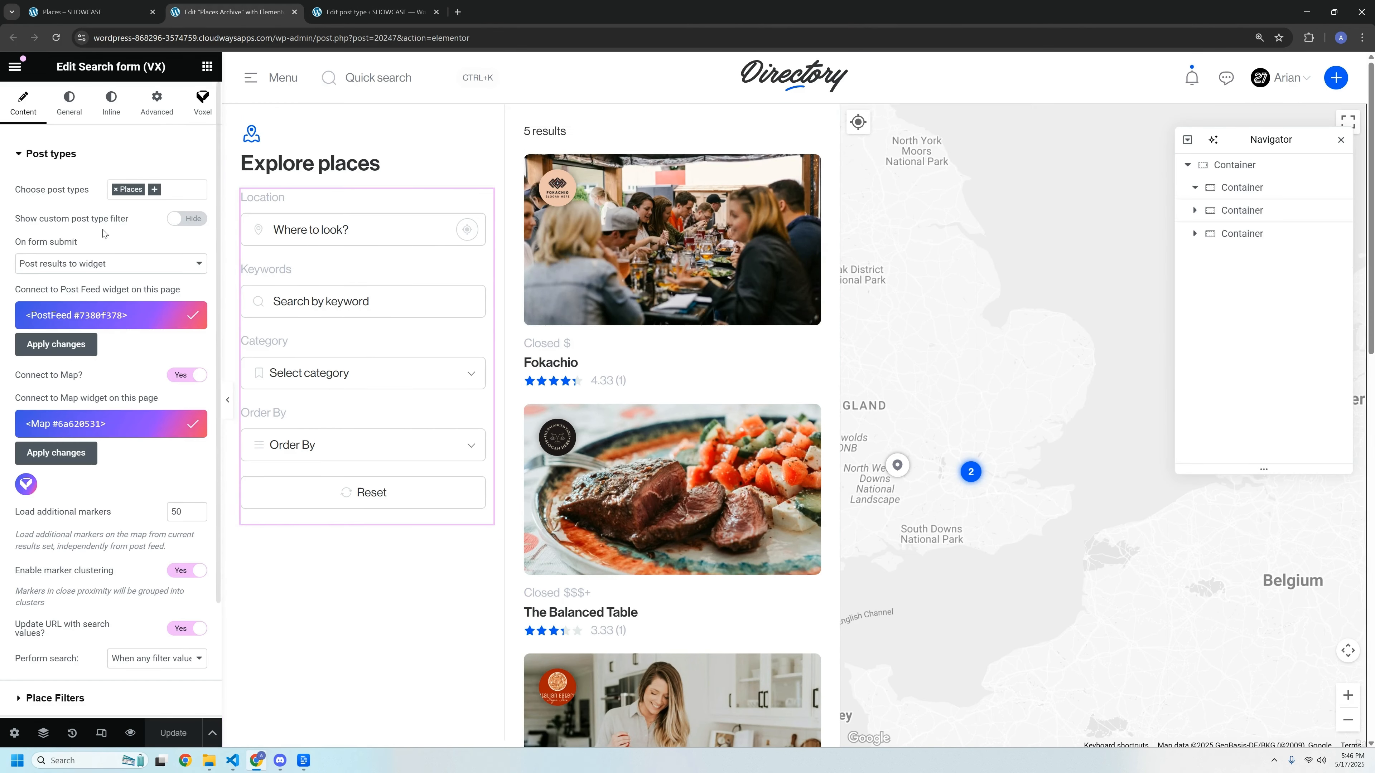
click(57, 192)
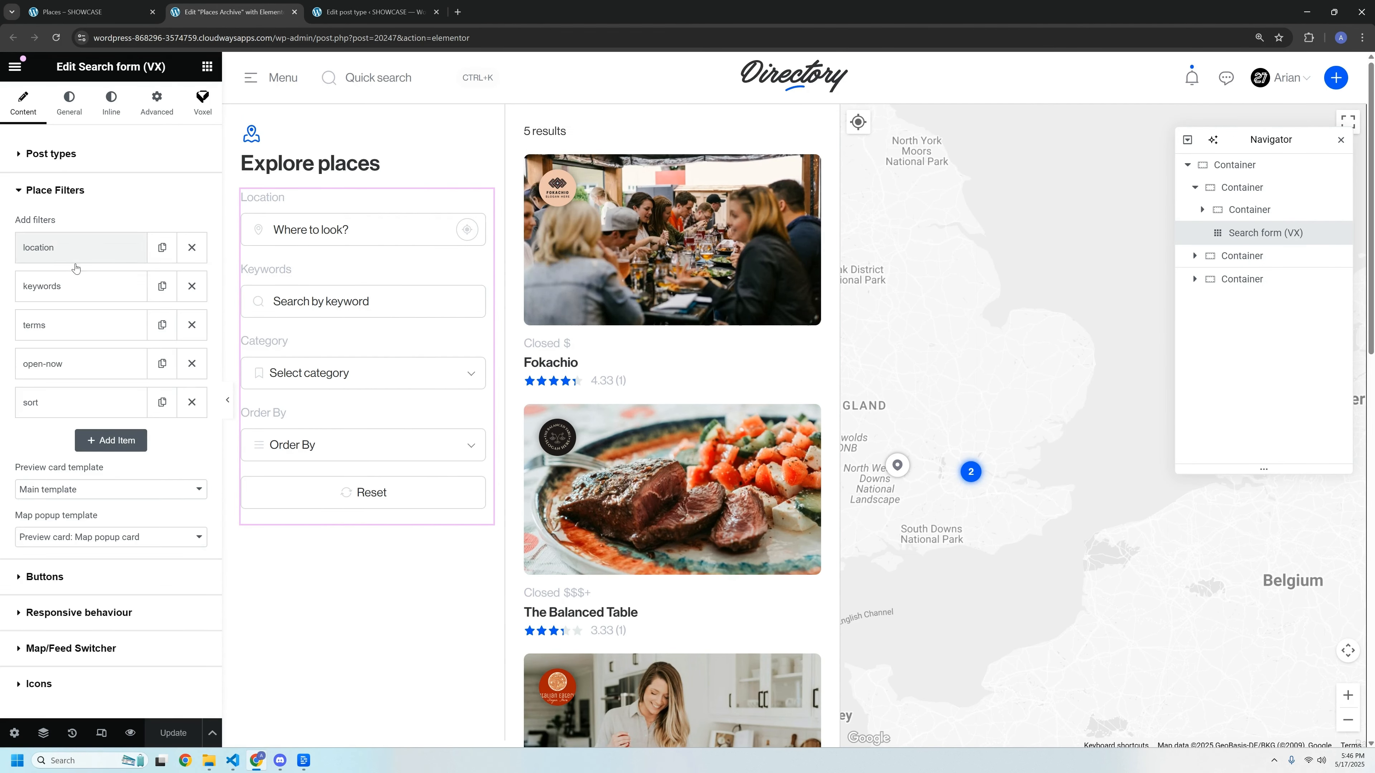
click(92, 318)
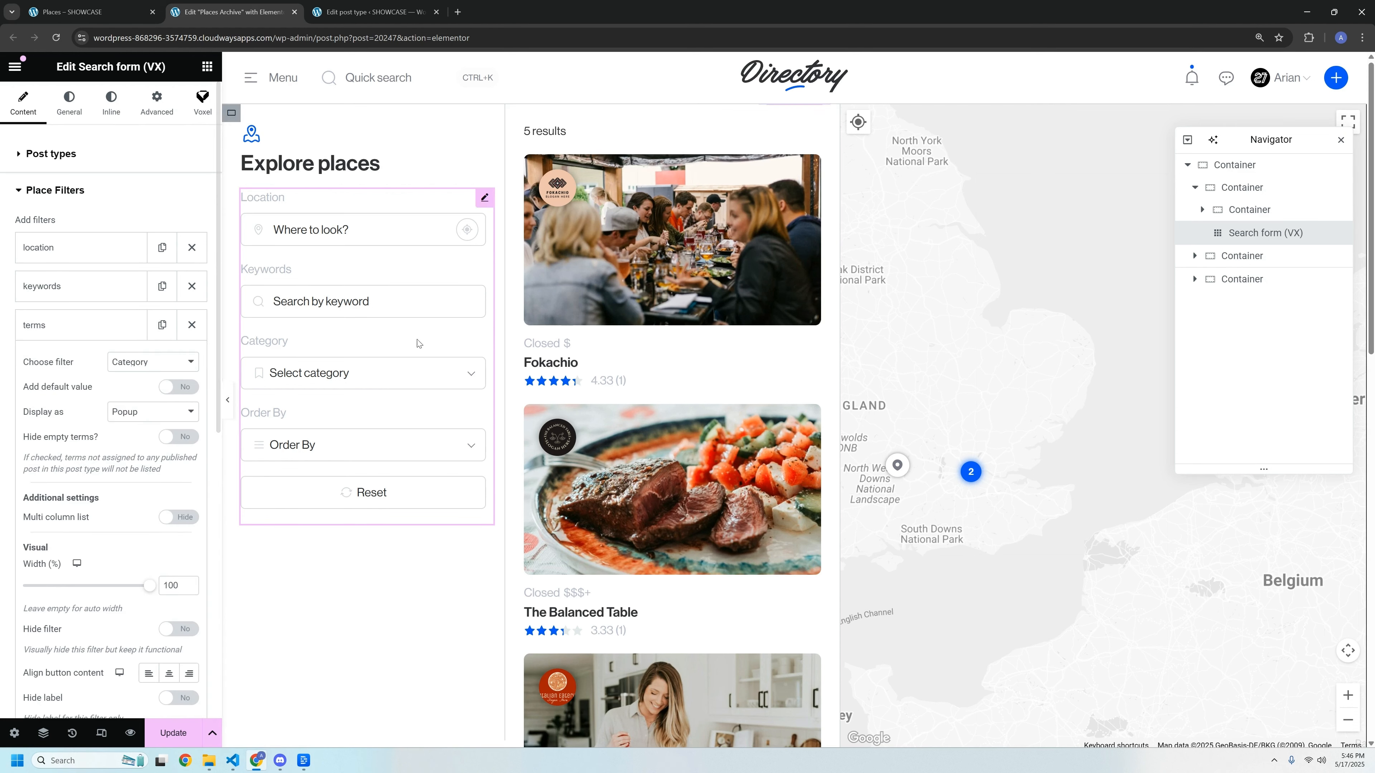
click(126, 413)
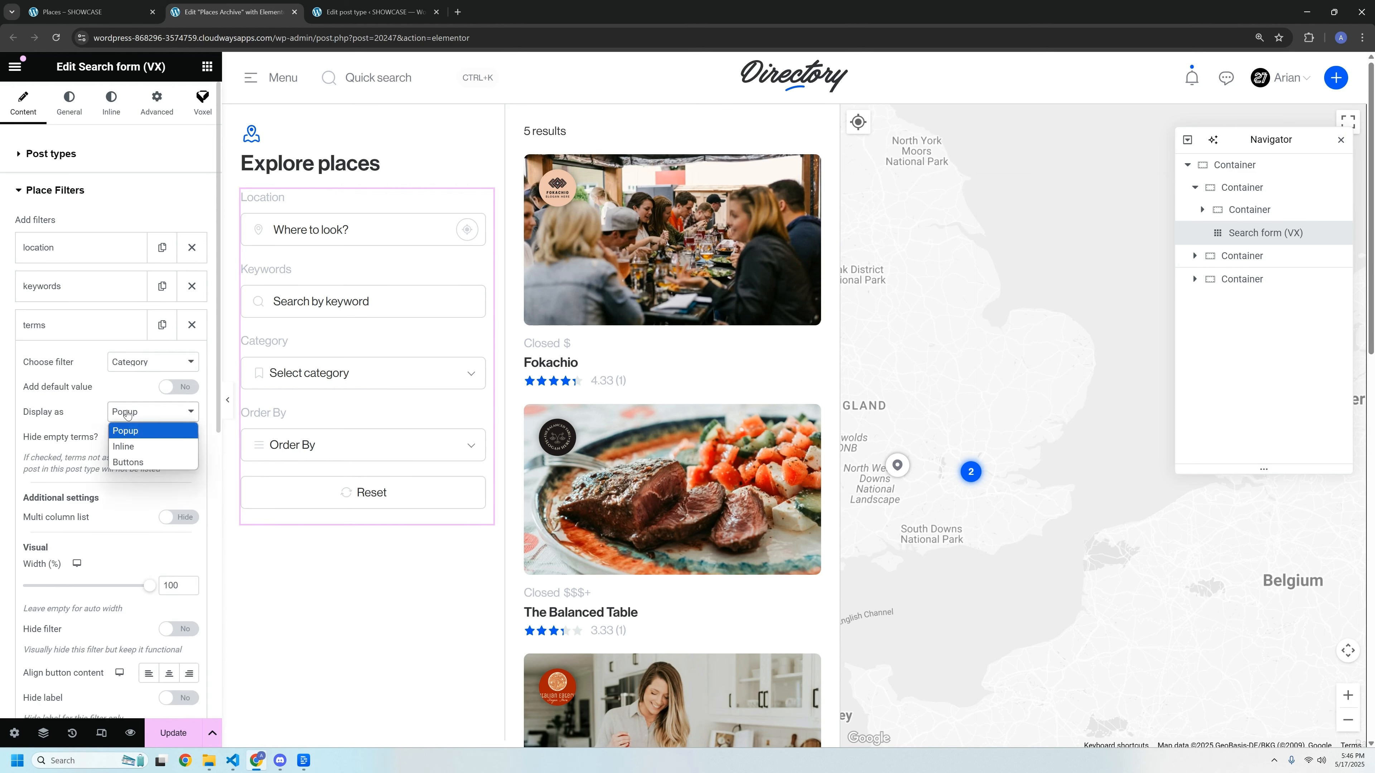
click(128, 447)
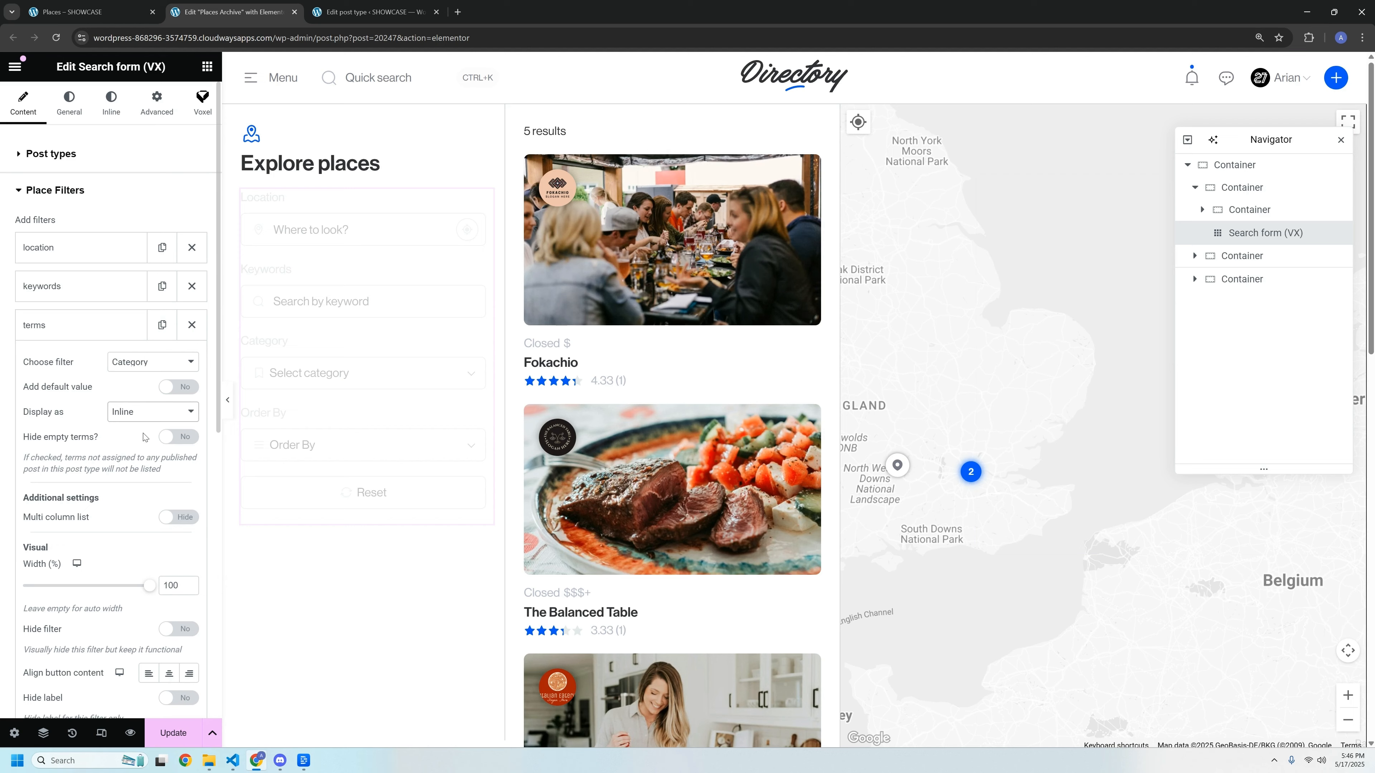
click(90, 325)
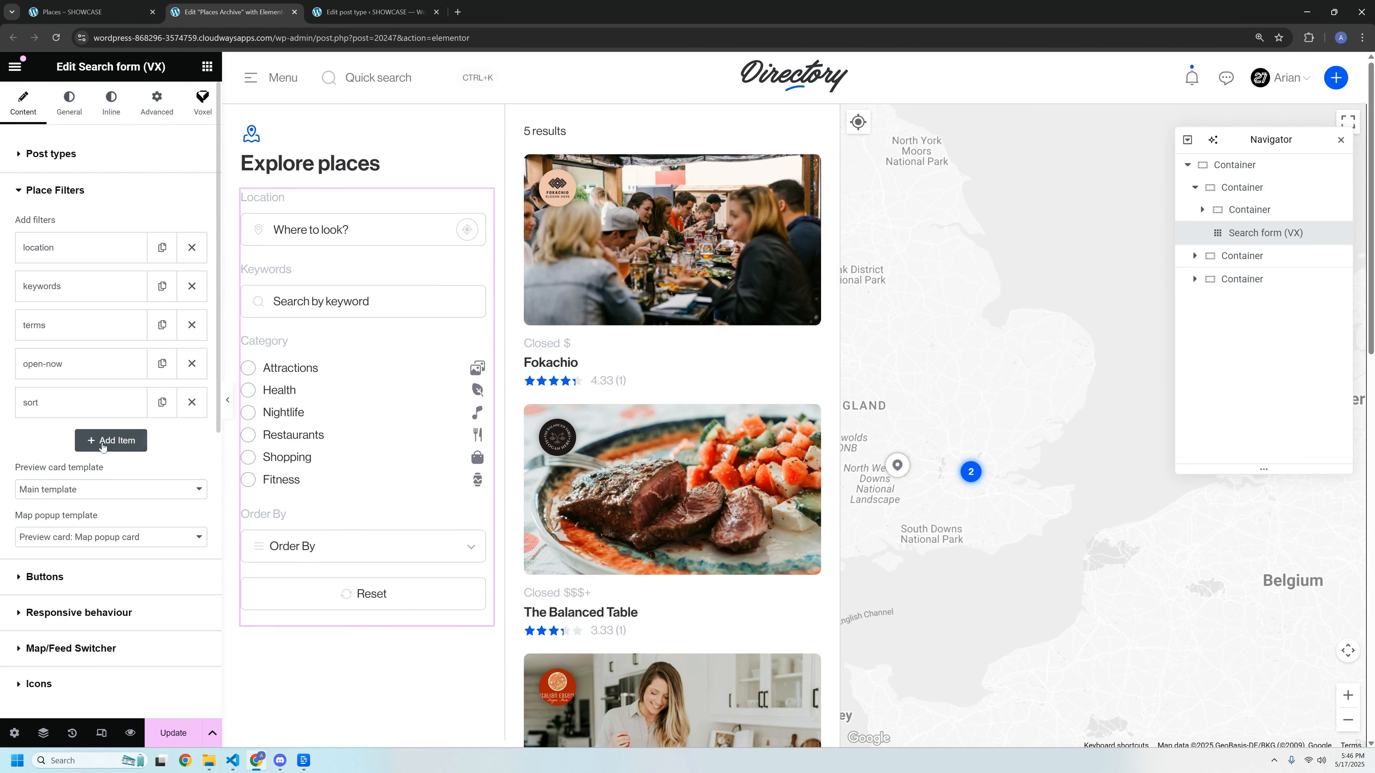
- Add a Pricing filter displayed as Buttons to the search form and place it above the sort filter
click(102, 444)
click(123, 479)
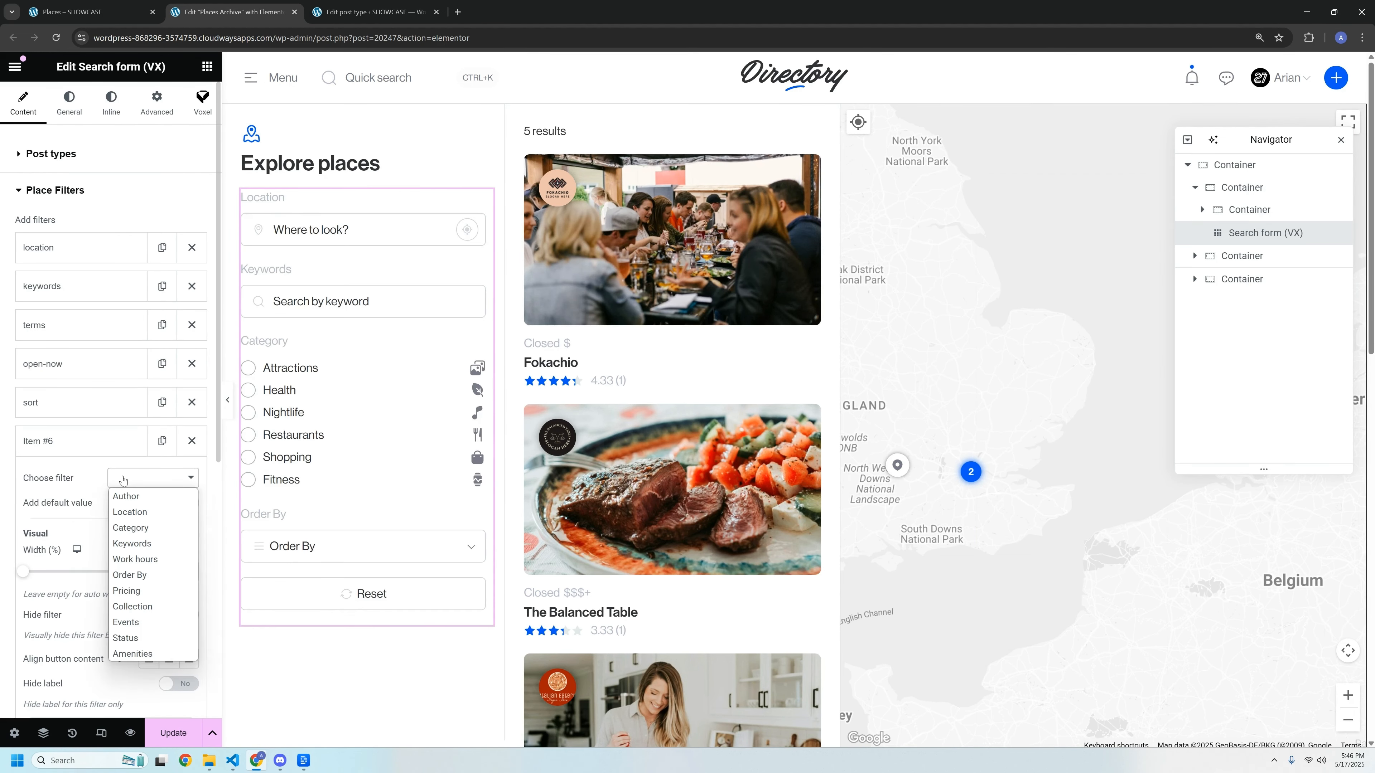
click(133, 590)
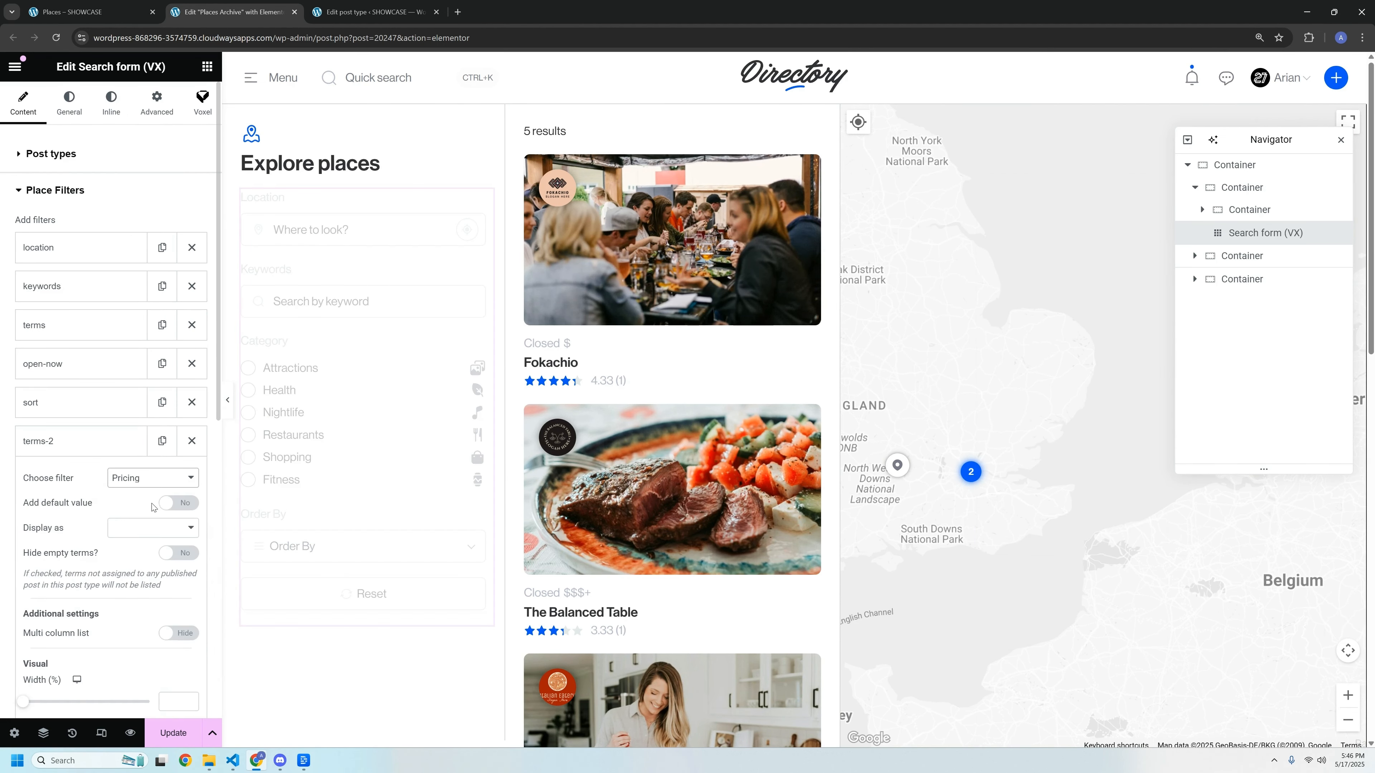
click(138, 526)
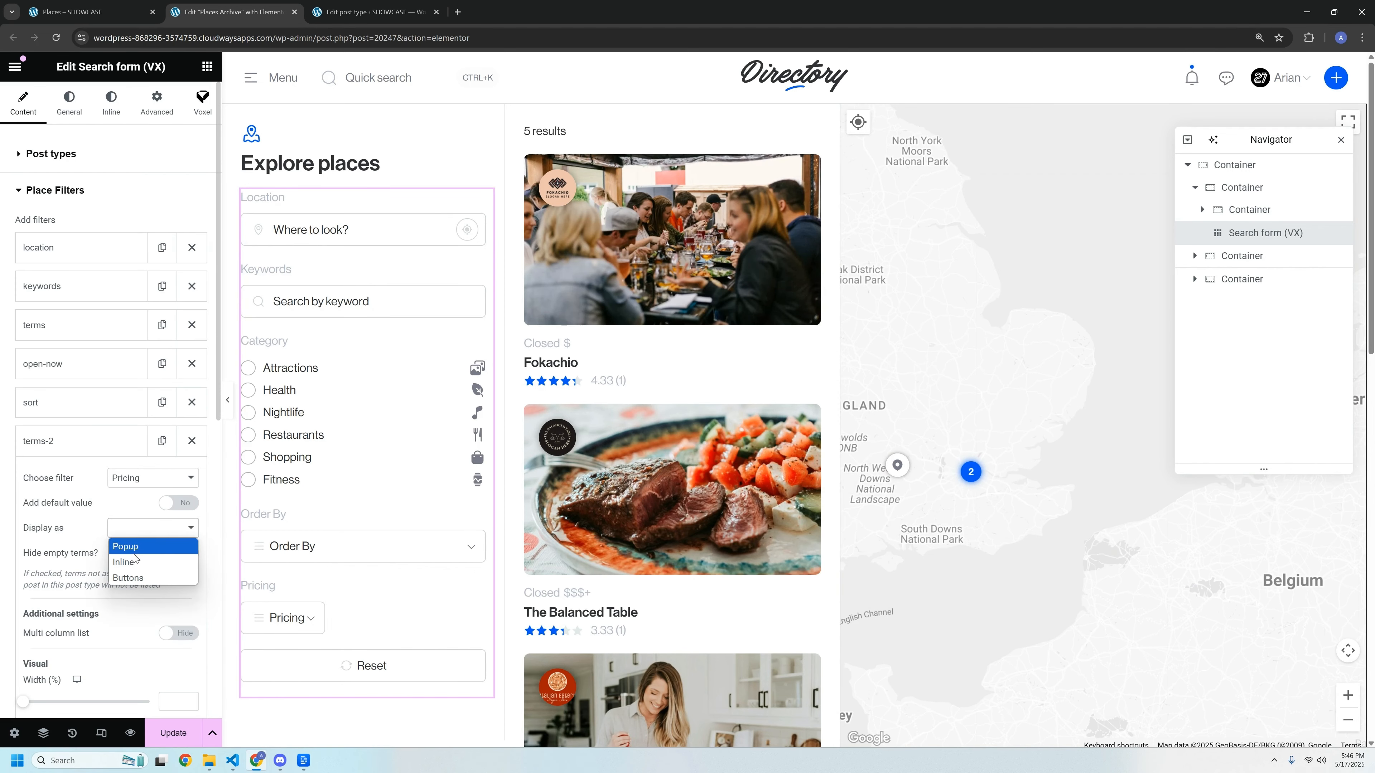
click(135, 577)
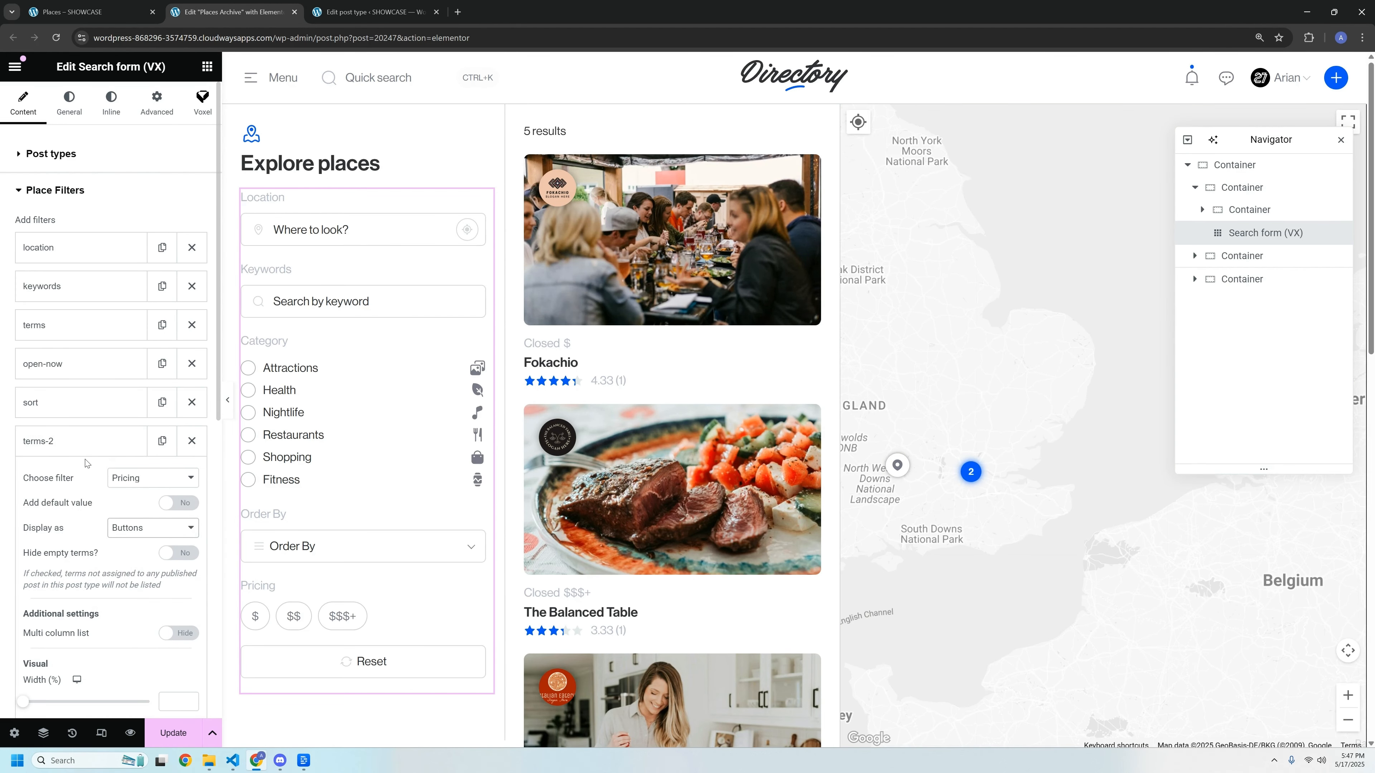
click(80, 445)
drag(78, 444, 79, 400)
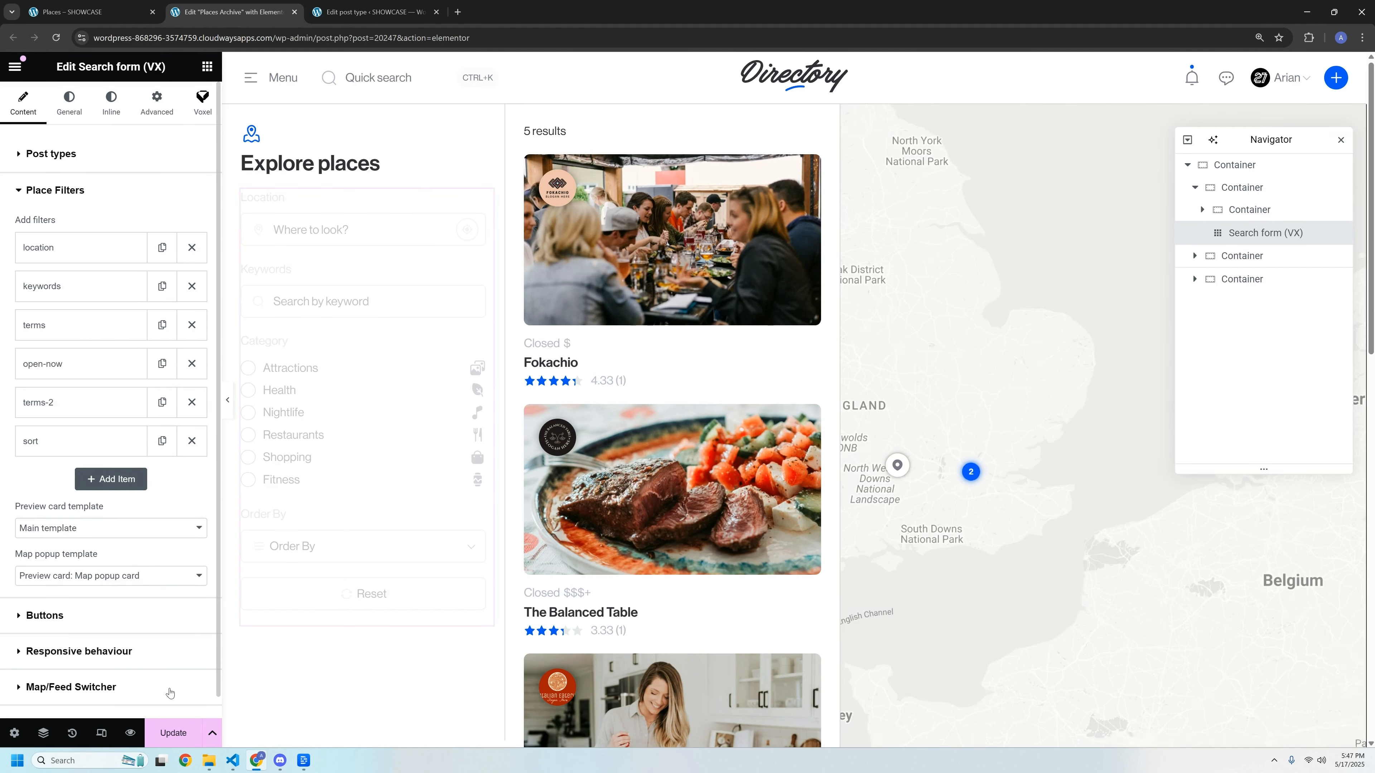
- In the Places post type's search filter settings, enable adaptive display for the Category filter and save the filter options
key(ctrl+Page_Up)
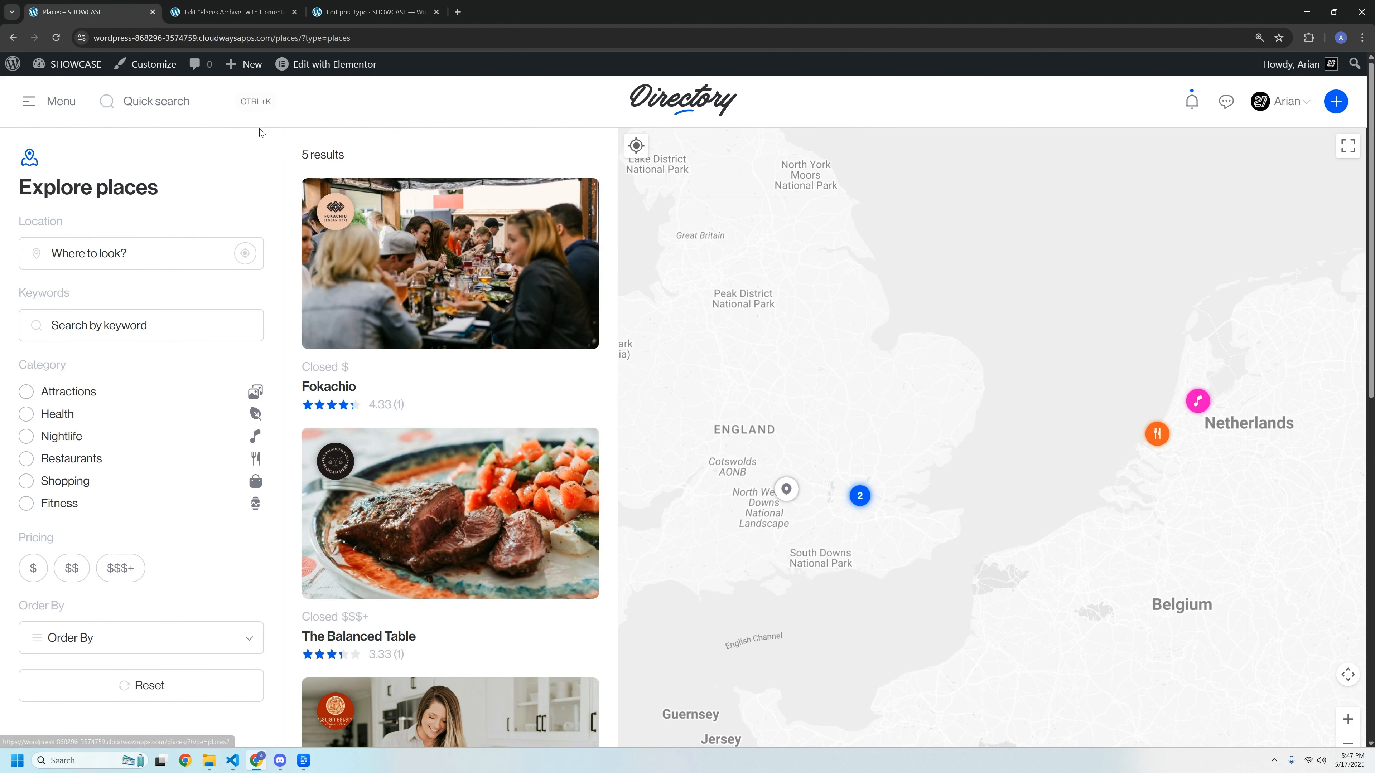
click(355, 8)
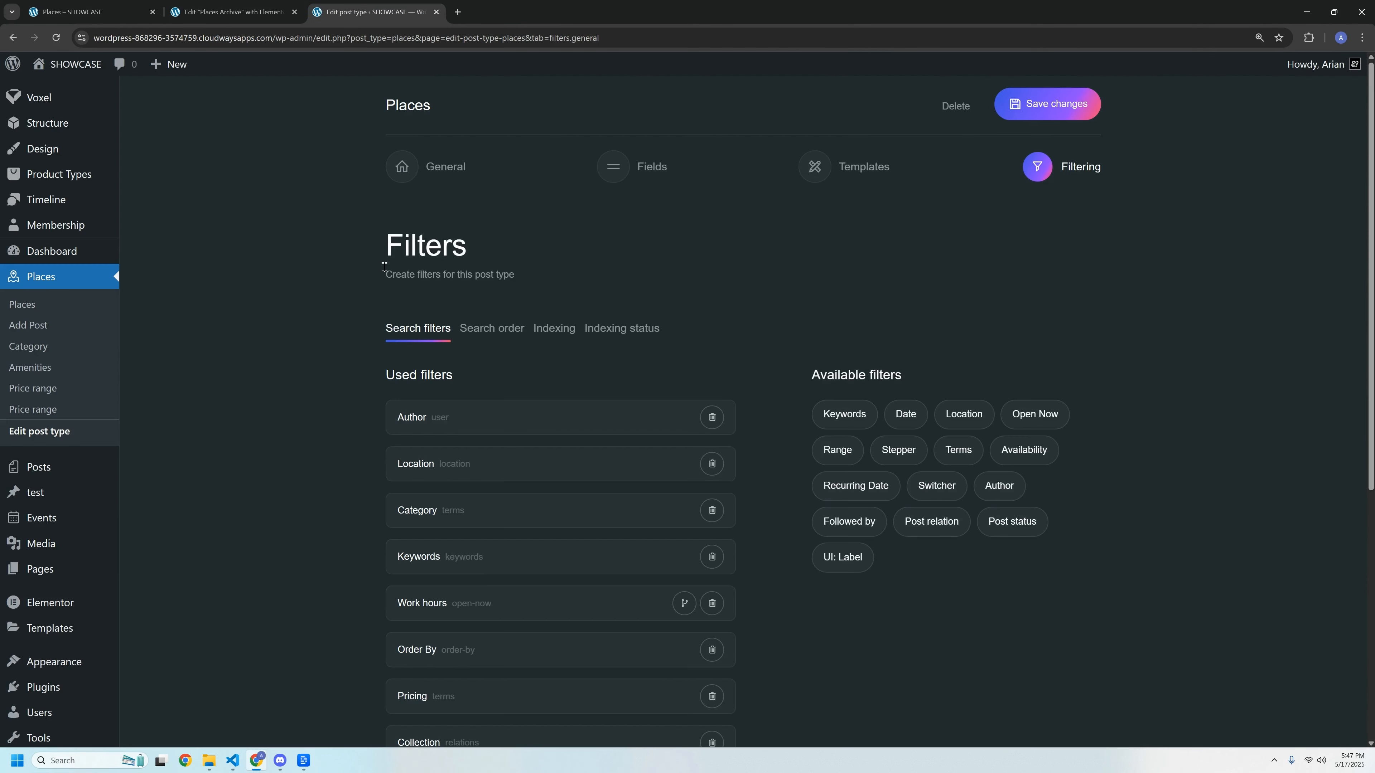
scroll(304, 365, down, 3)
click(420, 331)
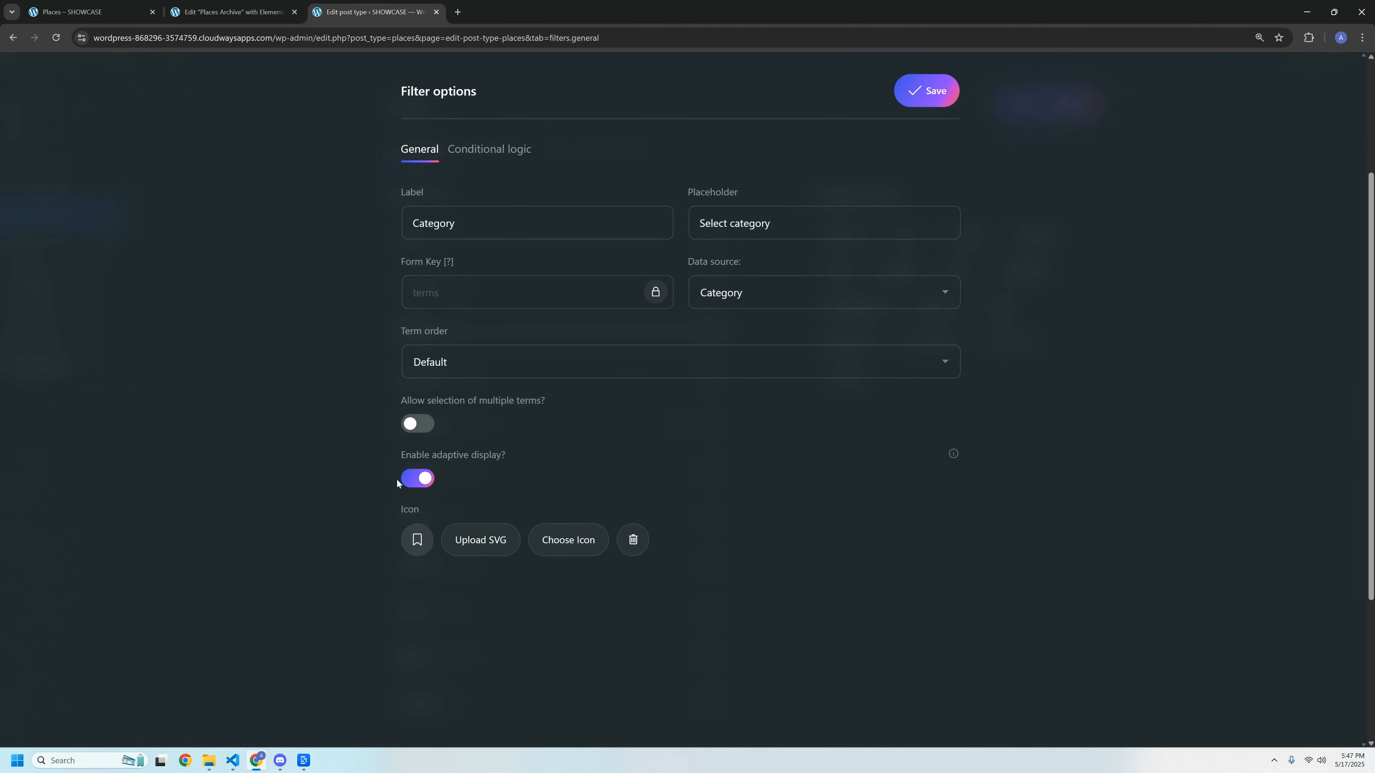
click(927, 91)
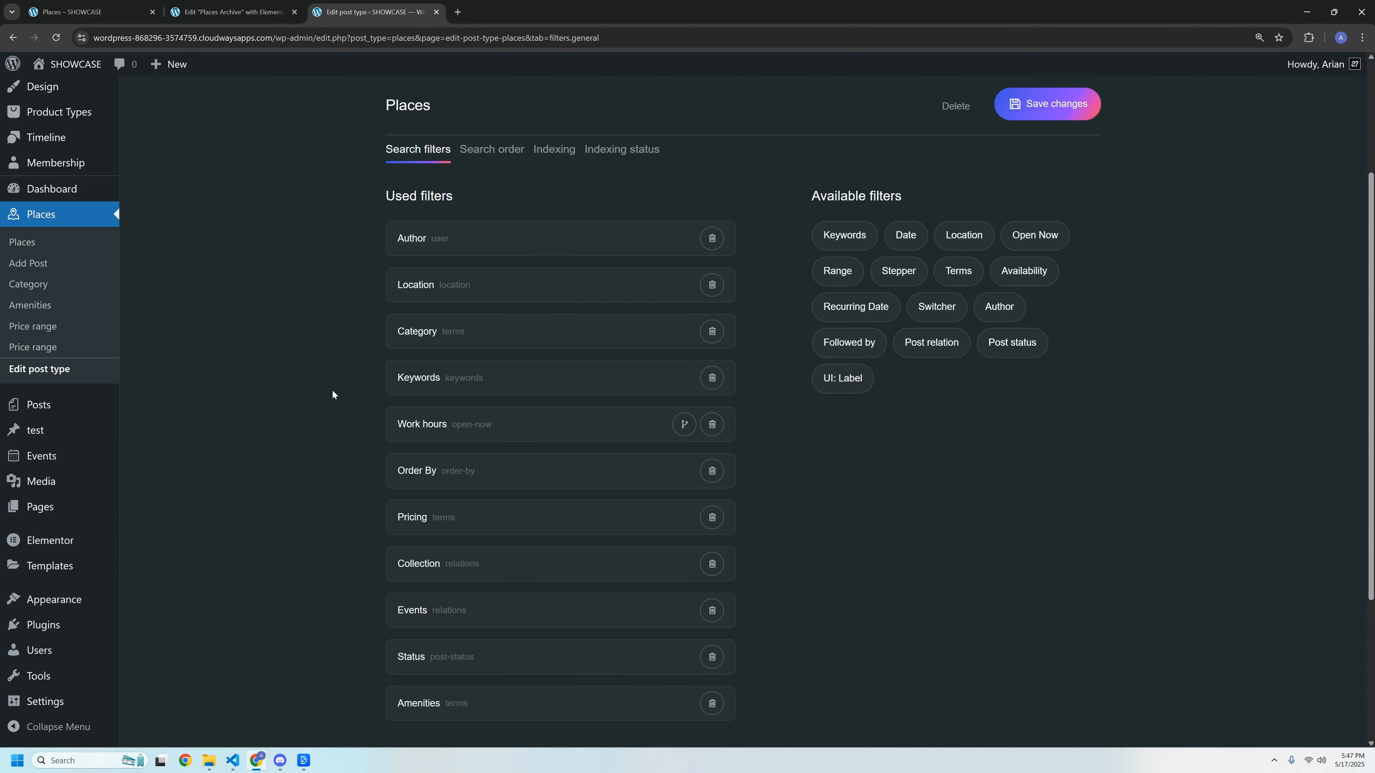
- Enable adaptive display for the Pricing filter and save the changes to the Places post type
scroll(330, 391, down, 1)
scroll(330, 395, down, 1)
scroll(329, 393, up, 3)
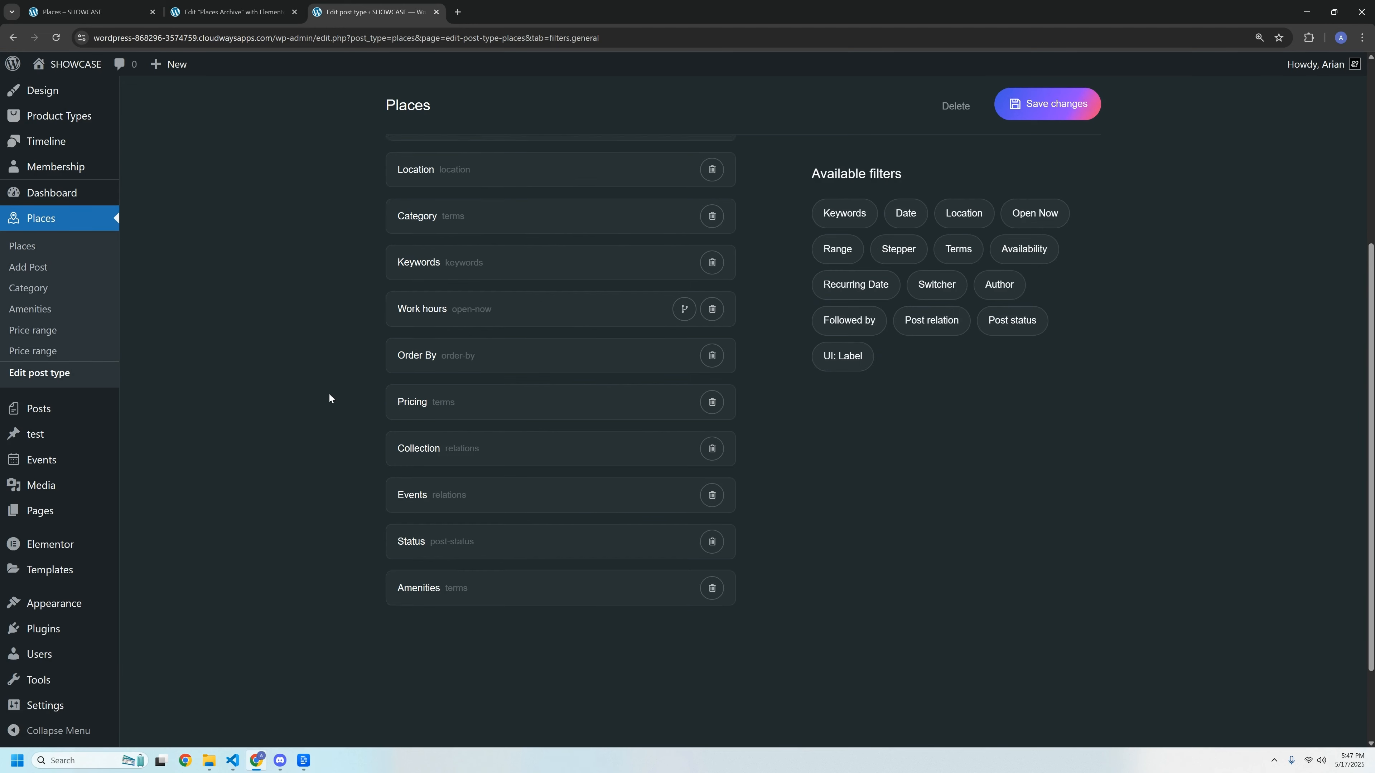
click(433, 522)
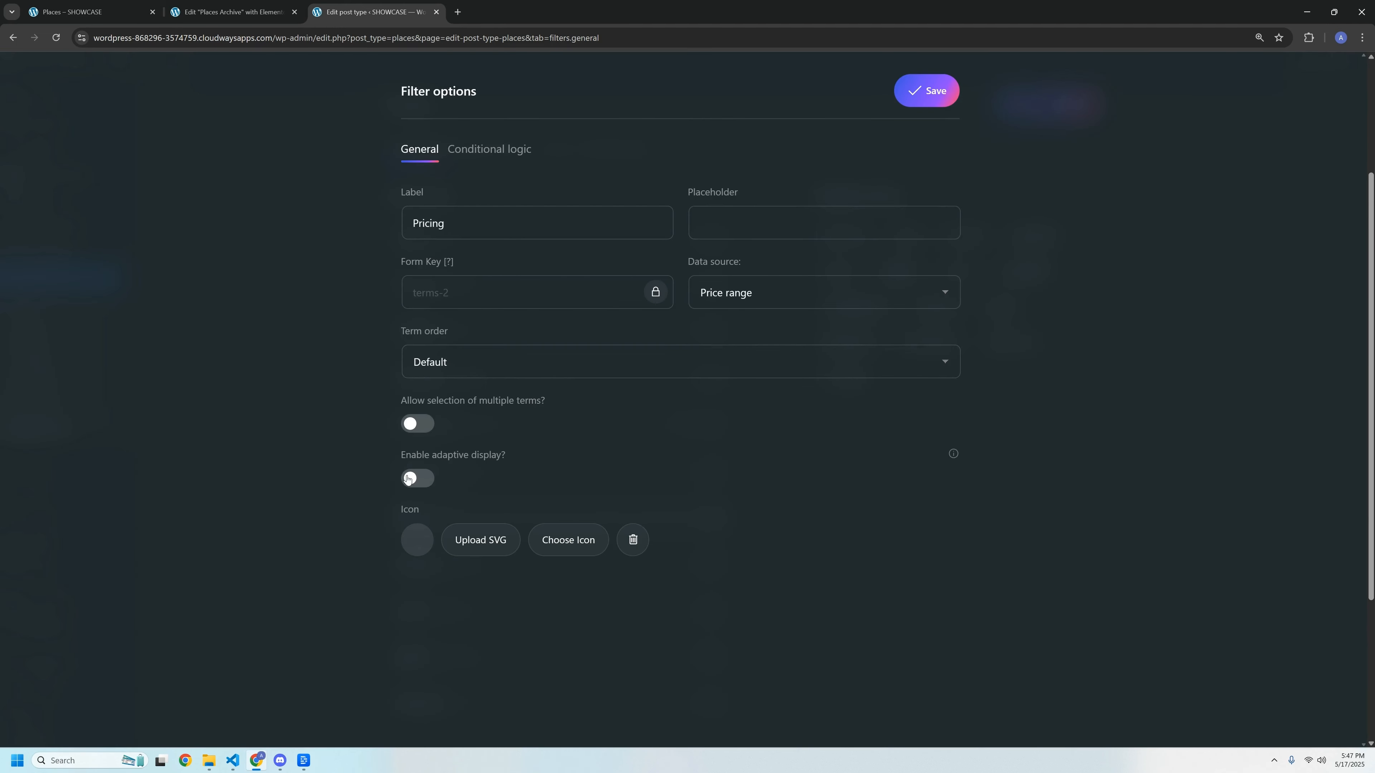
click(417, 477)
click(934, 93)
click(1044, 103)
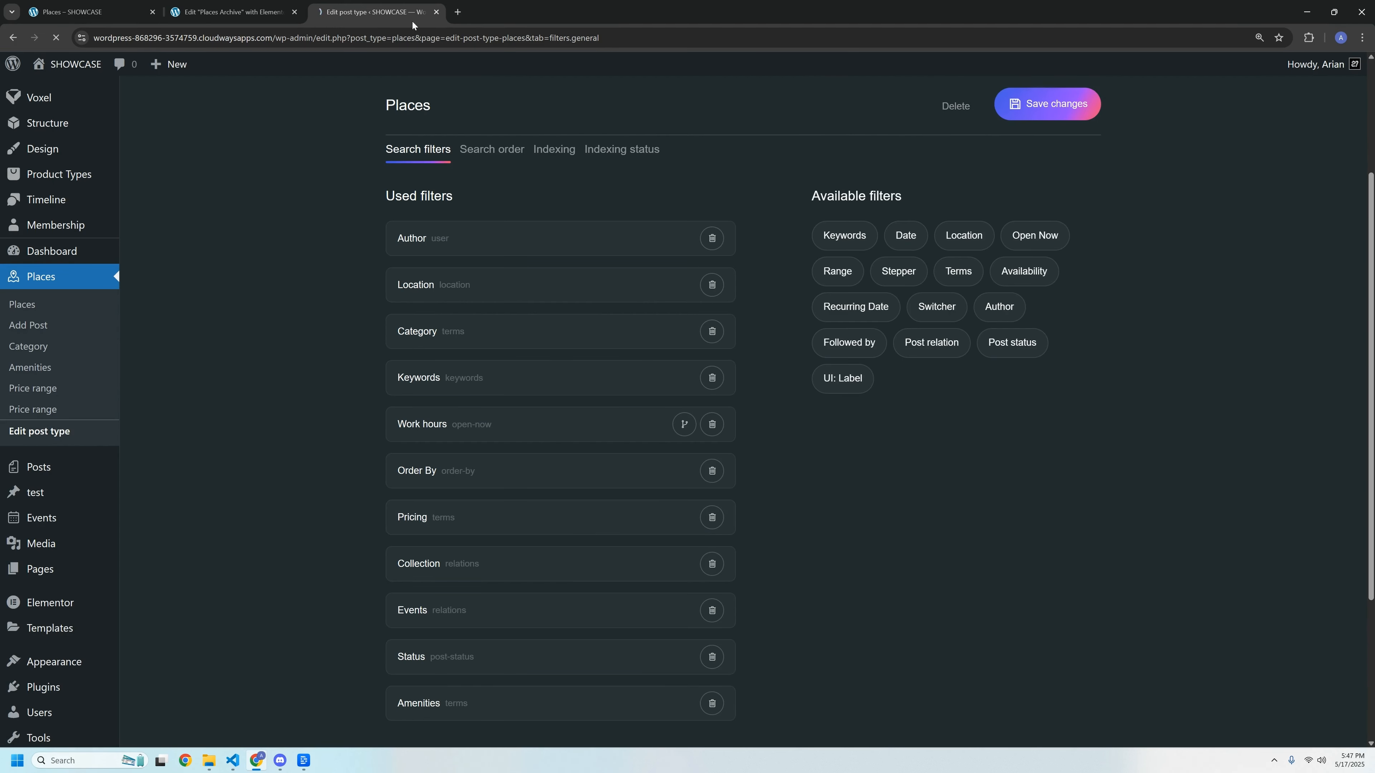
- On the Places page, test the adaptive filters with the keyword "table" and with the Nightlife category
click(104, 7)
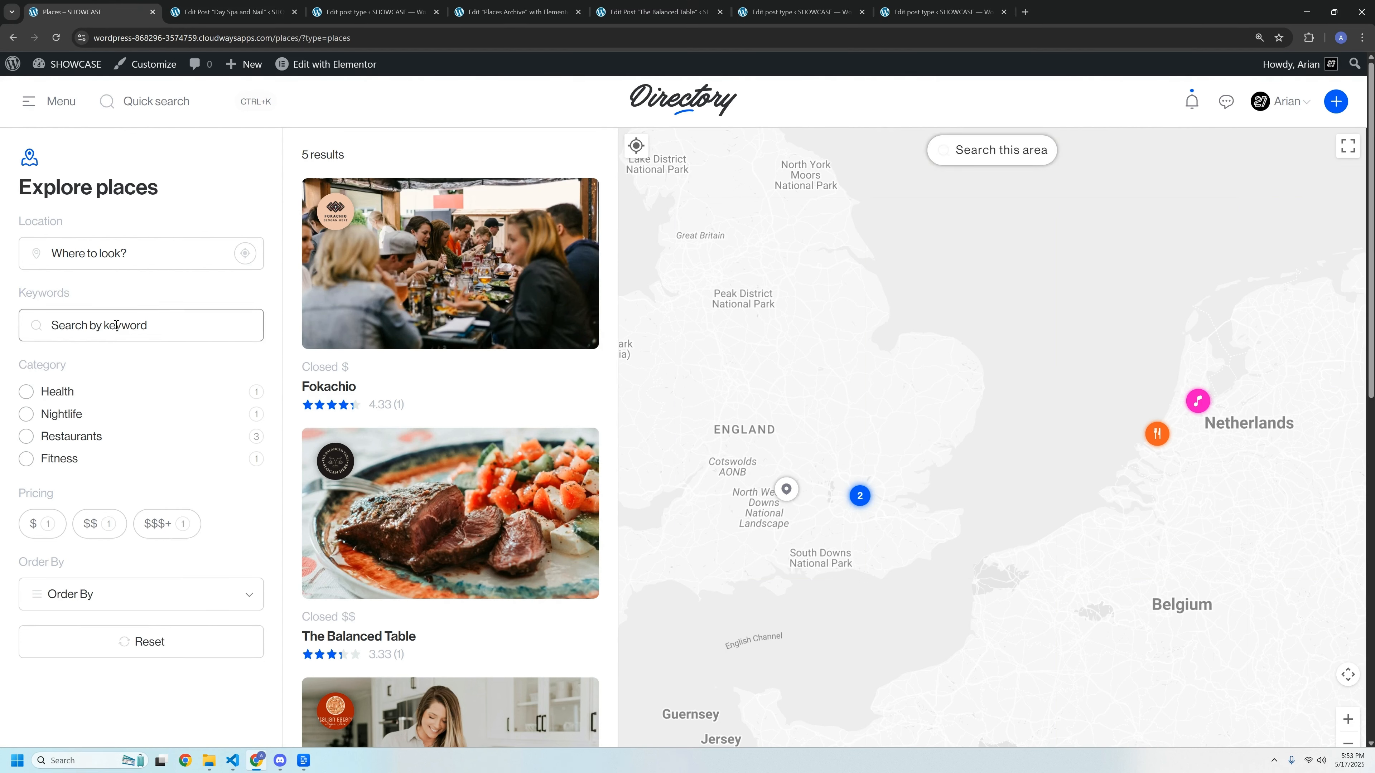
click(116, 325)
text(table)
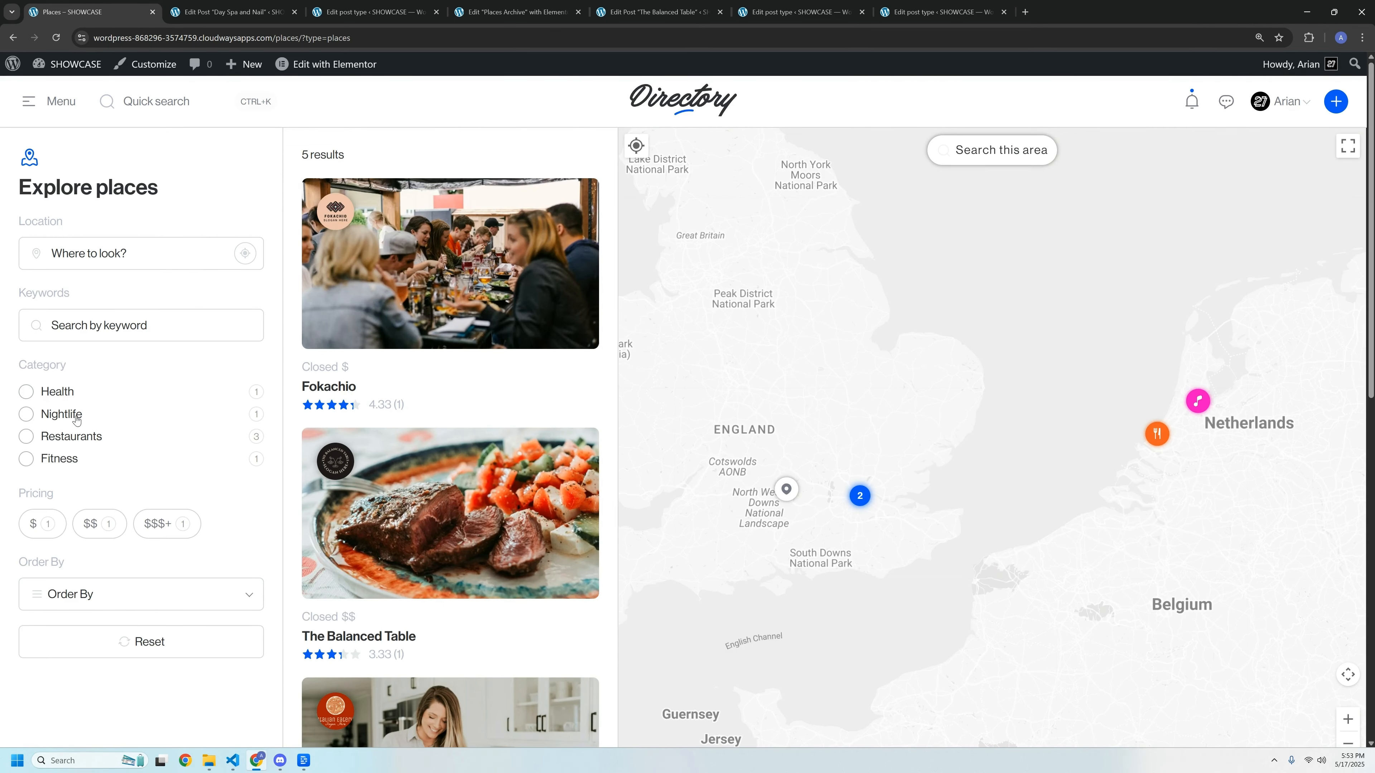
click(75, 415)
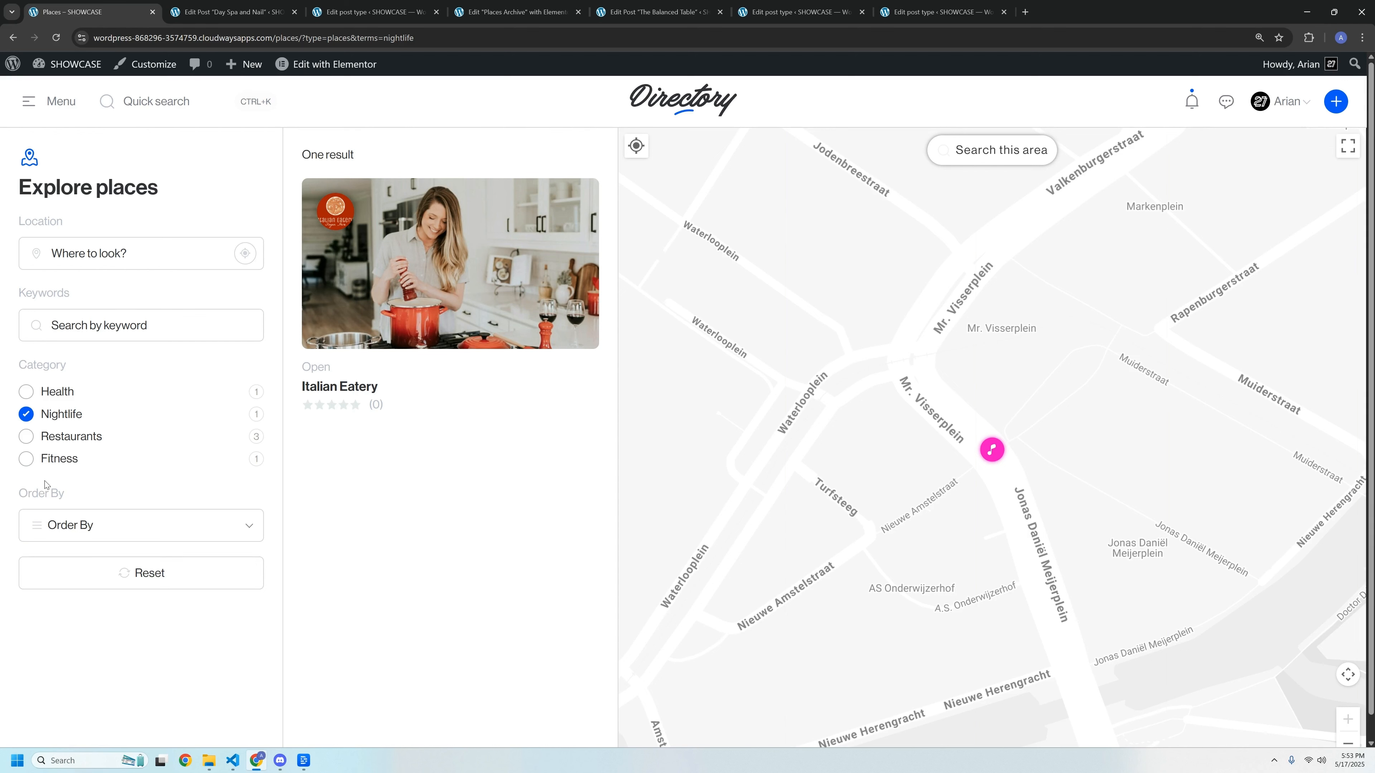
- Open the Italian Eatery place for editing in a new browser tab, set its price range to $$, and update the post
middle_click(338, 304)
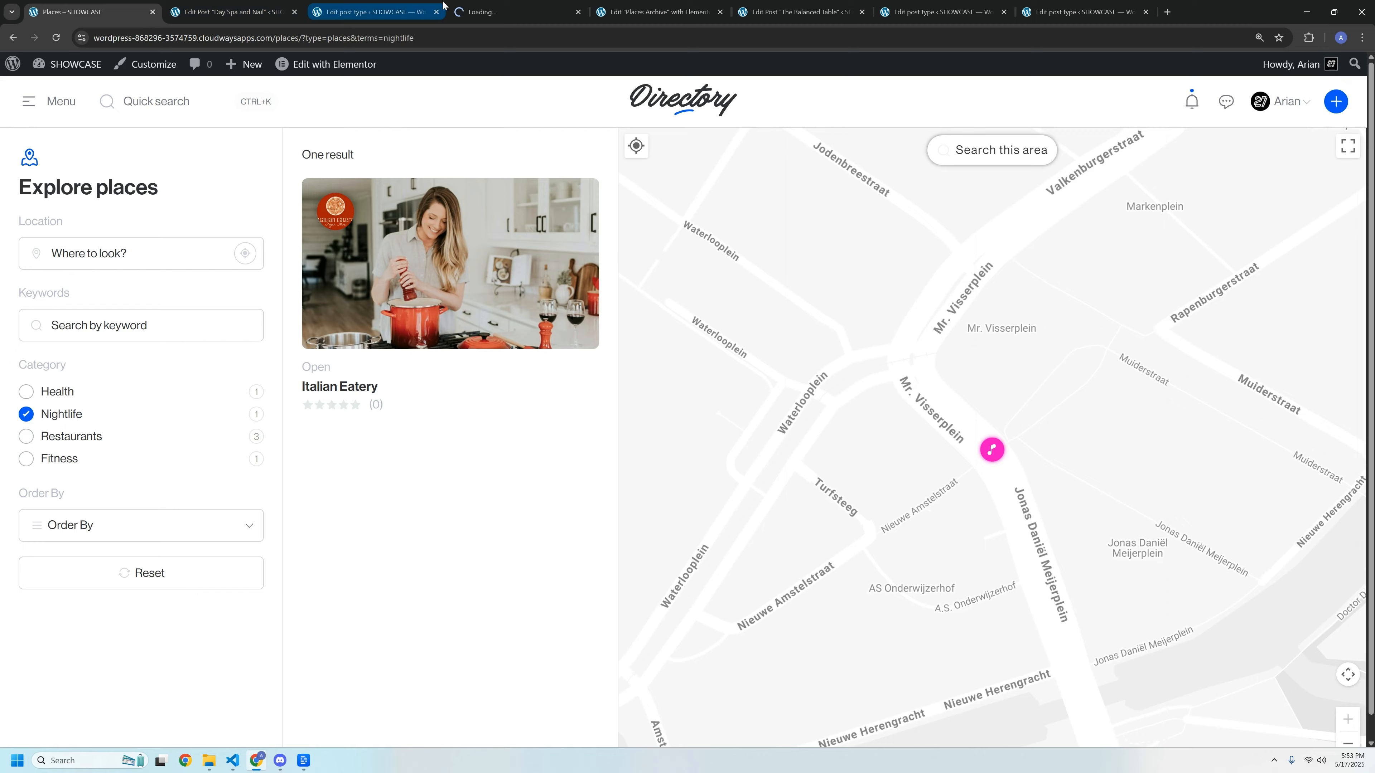
click(476, 12)
click(306, 63)
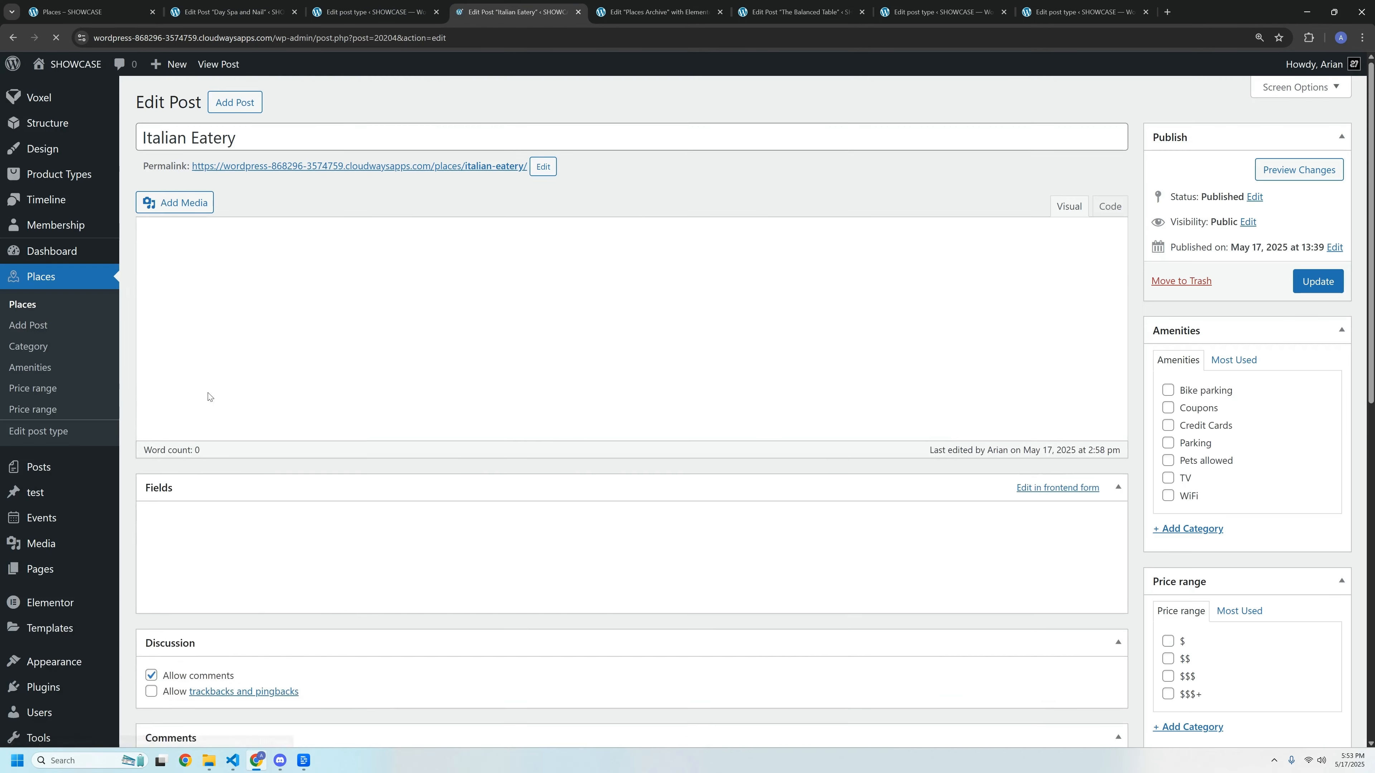
scroll(227, 447, down, 5)
click(476, 493)
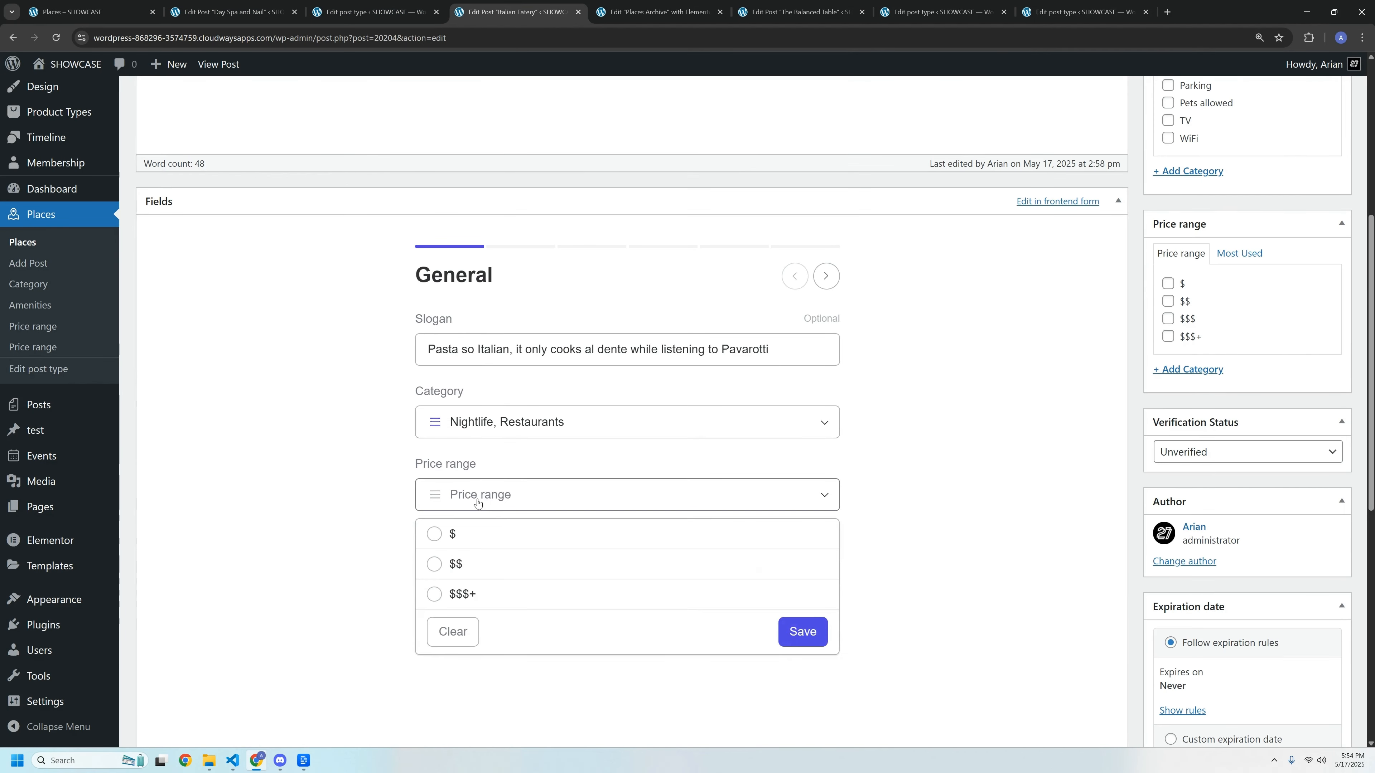
click(523, 566)
scroll(1059, 512, up, 5)
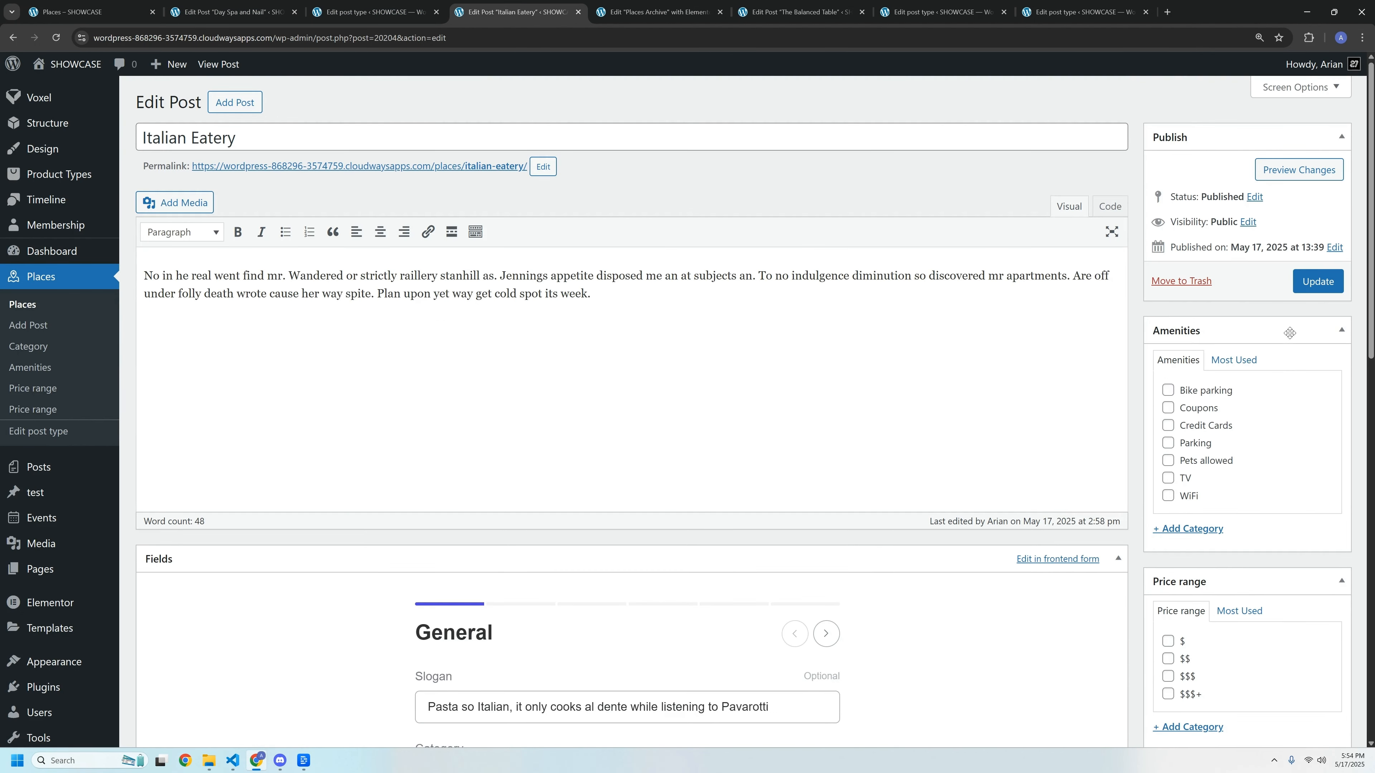
click(1329, 284)
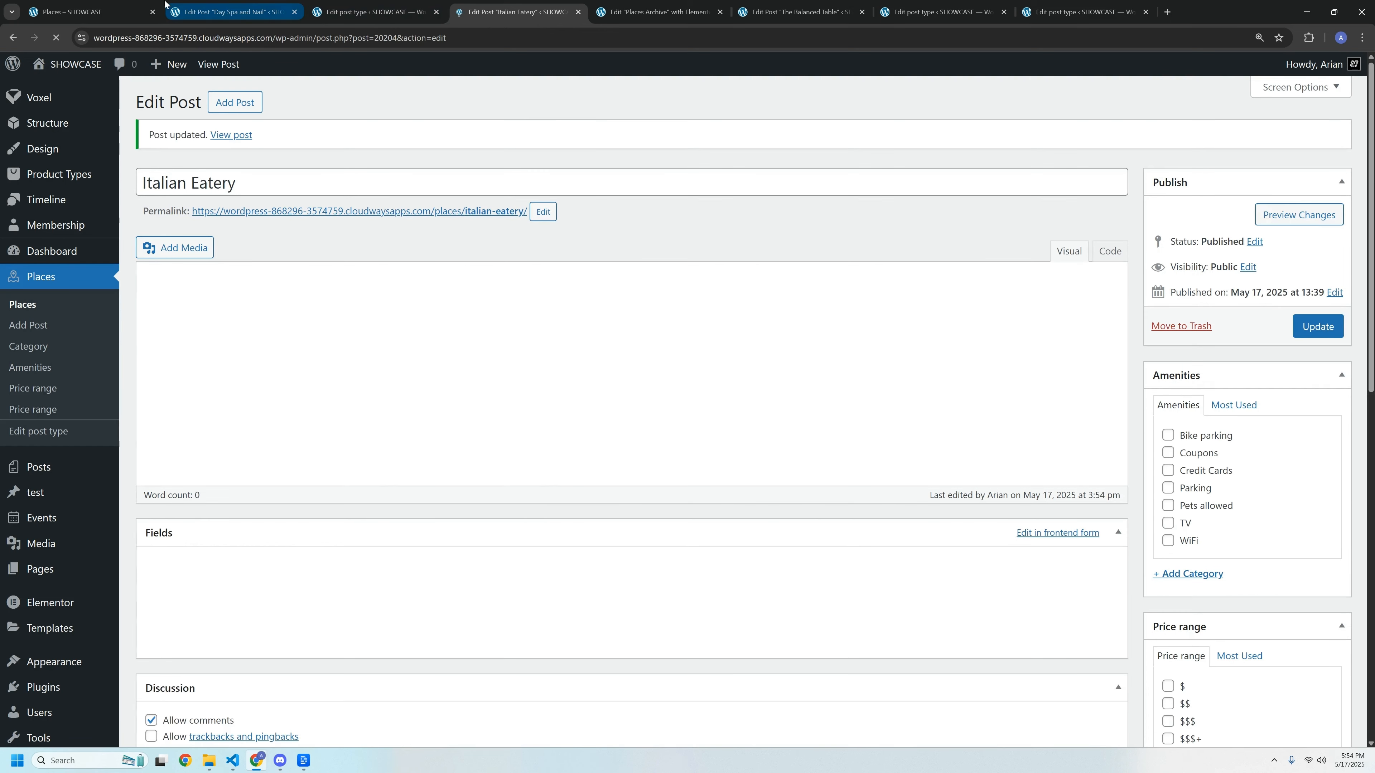
- Reload the Places page, test the adaptive filters with the keyword "voxel", and reset the search
click(121, 4)
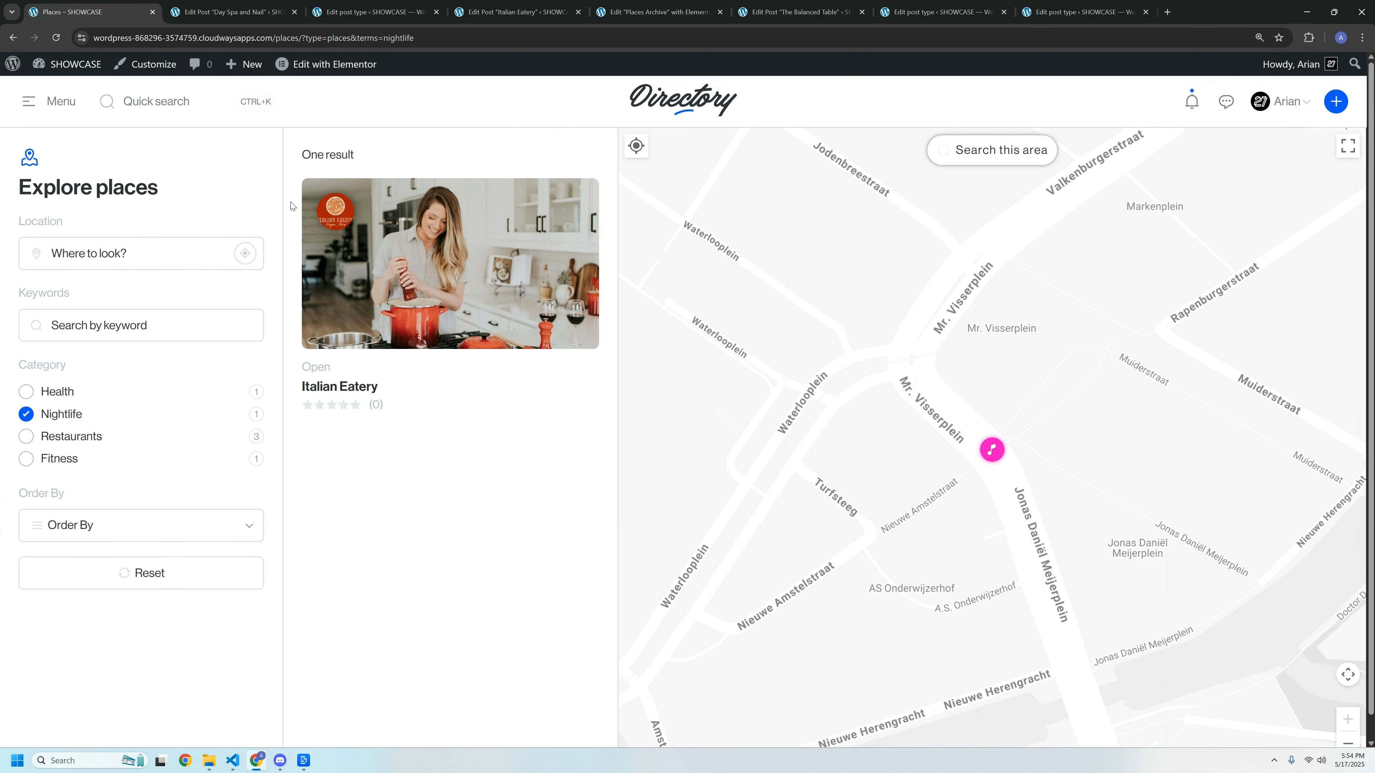
key(F5)
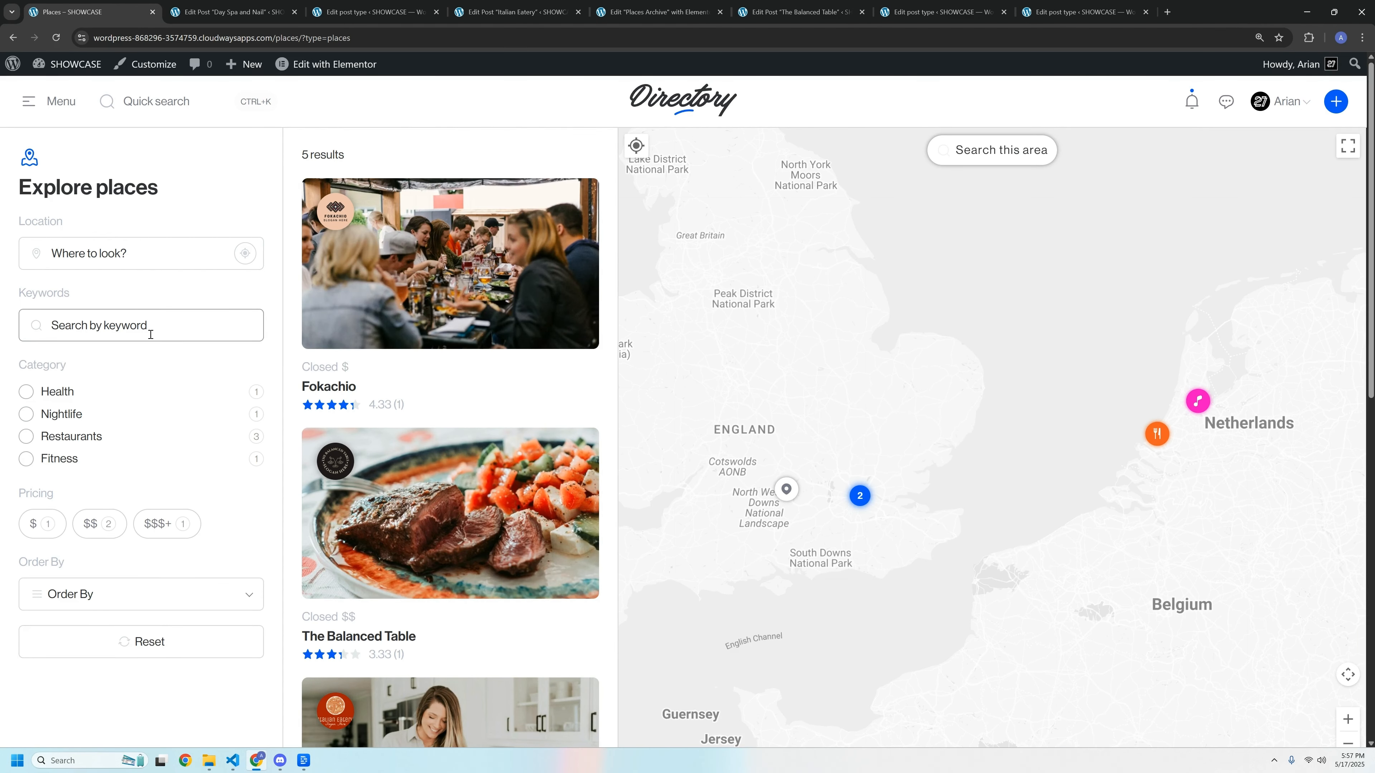
click(79, 316)
text(voxel)
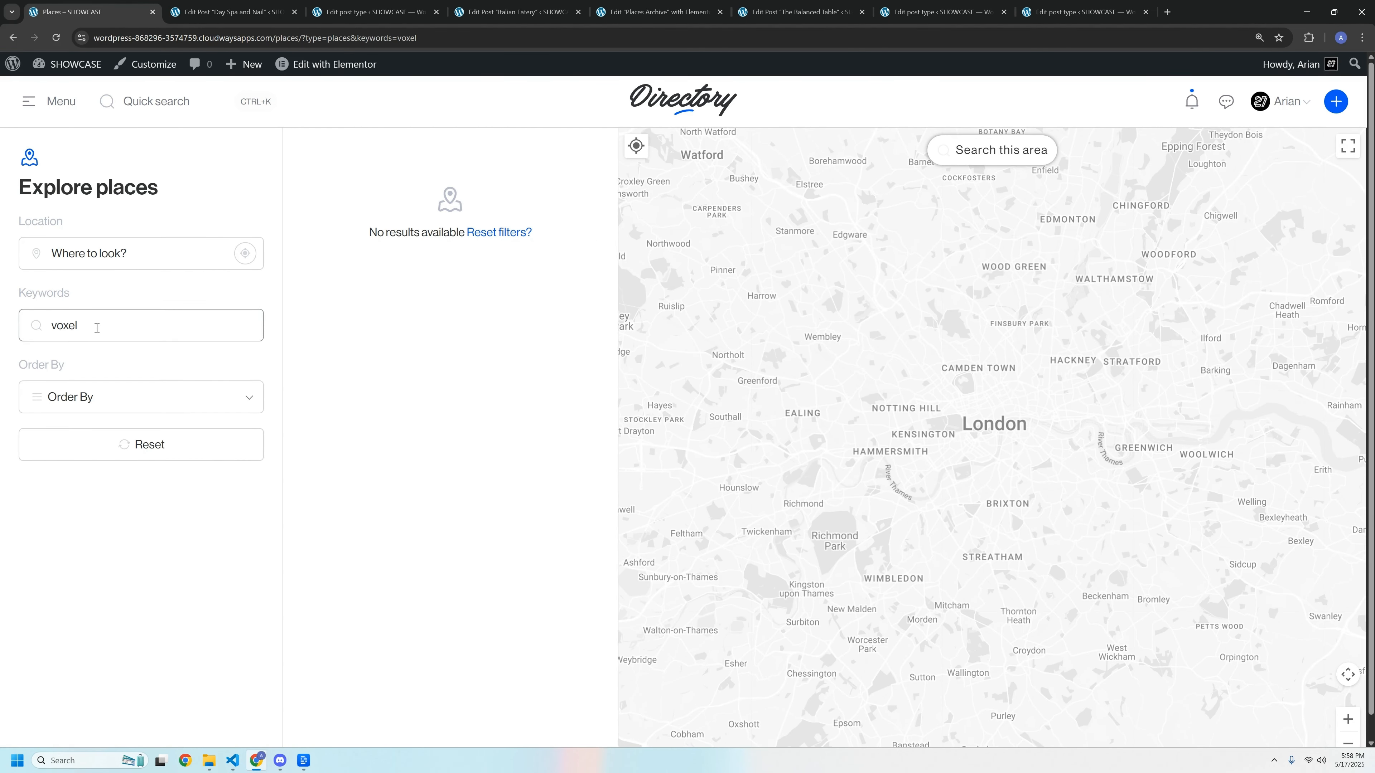
click(113, 465)
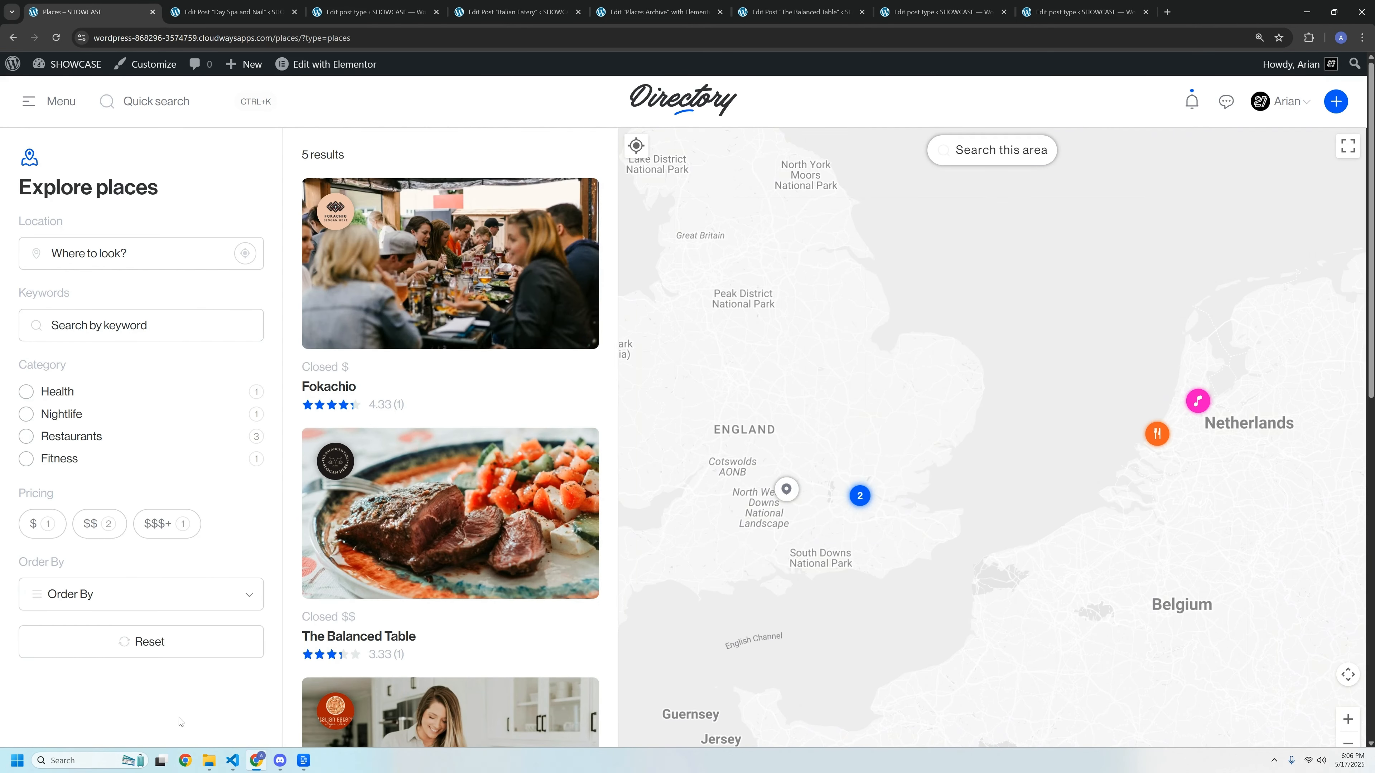
- Review the Adaptive Filters section and the Order by filter's "Post feed" display mode entry in changelog.md in Visual Studio Code
click(232, 761)
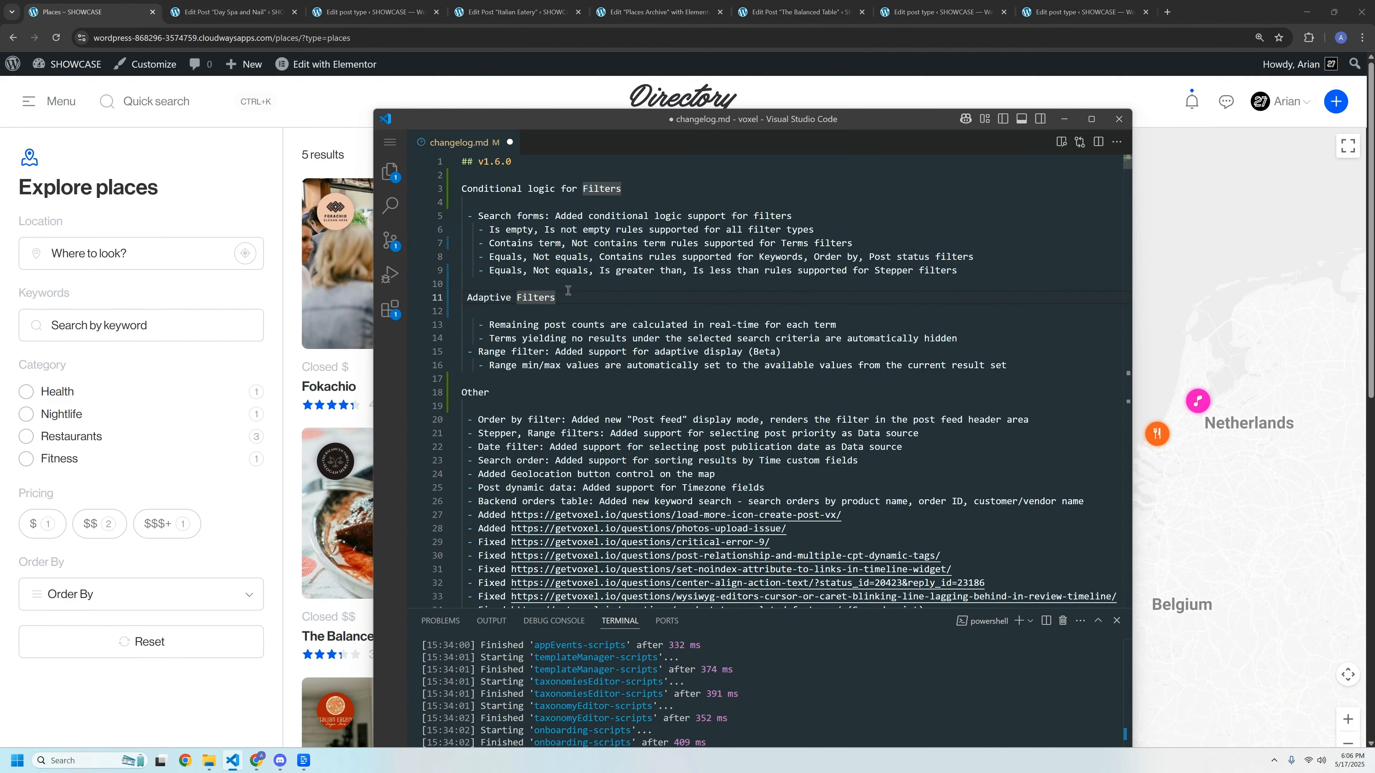
click(175, 288)
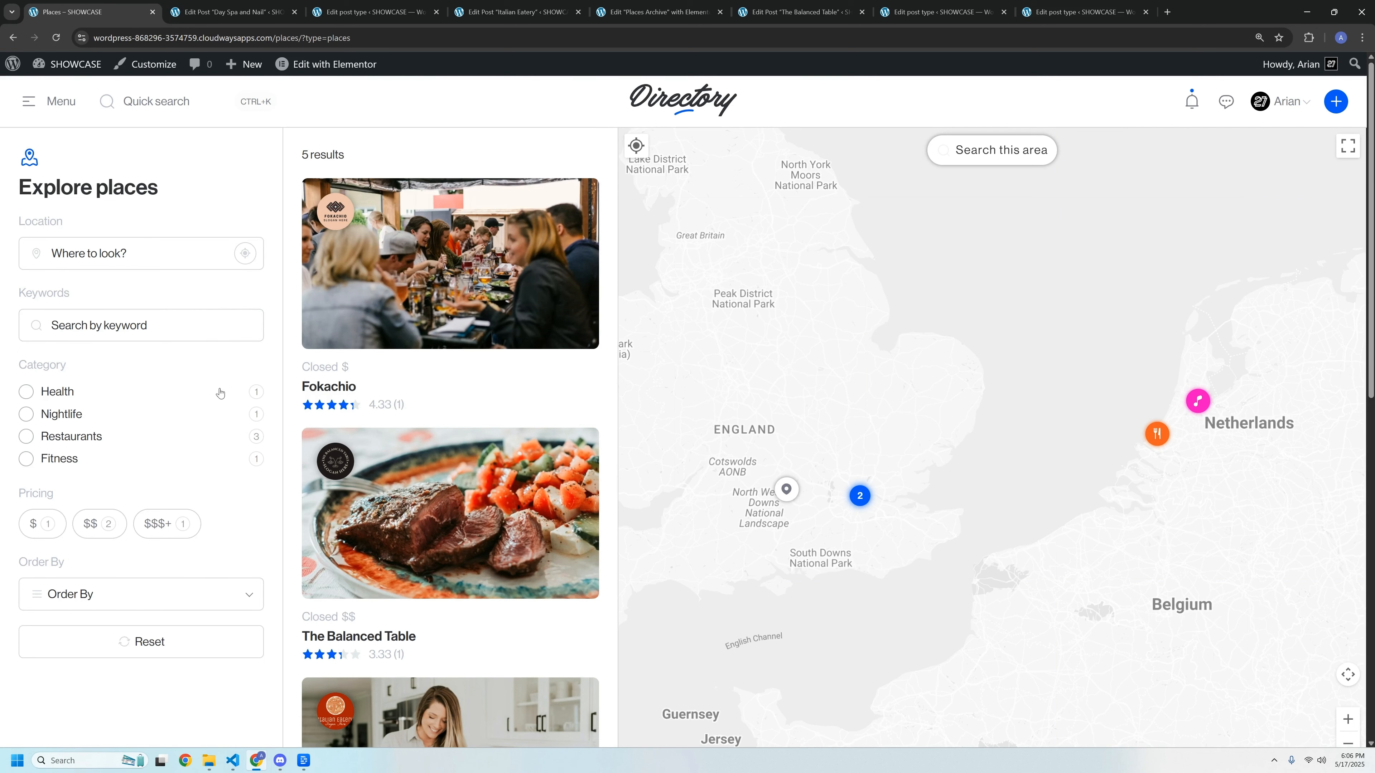
key(alt+Tab)
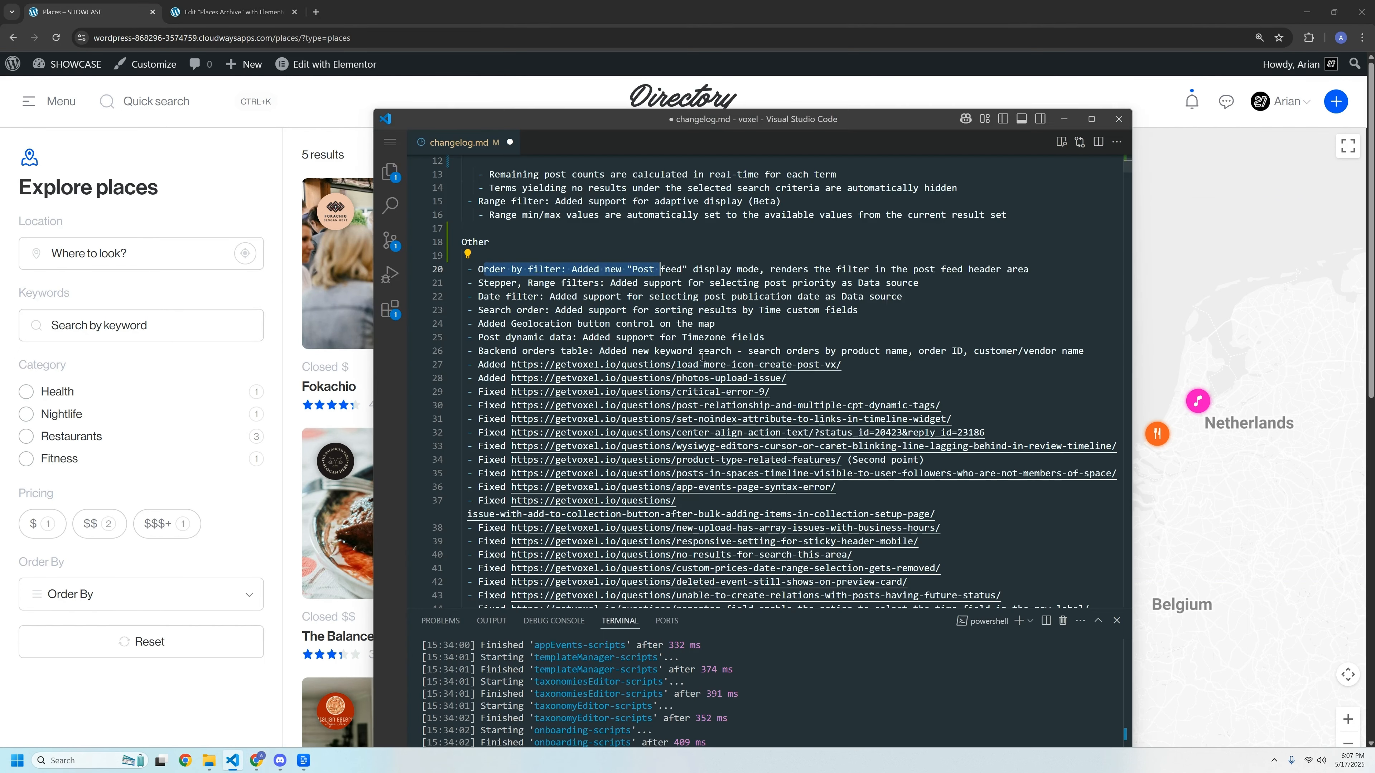
click(613, 269)
drag(478, 269, 766, 271)
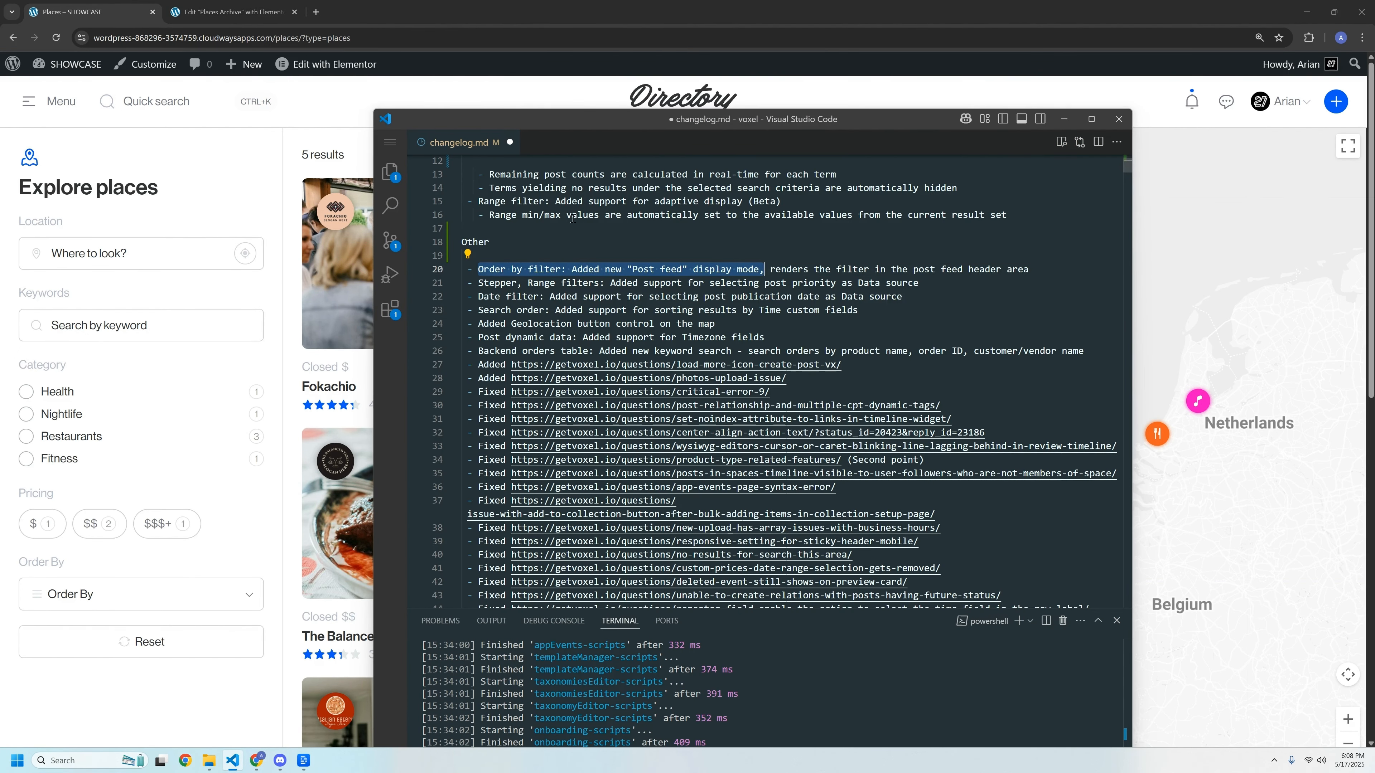
- In the Elementor editor of the Places Archive, set the search form's Order By filter to display as Post feed and update the template
click(247, 11)
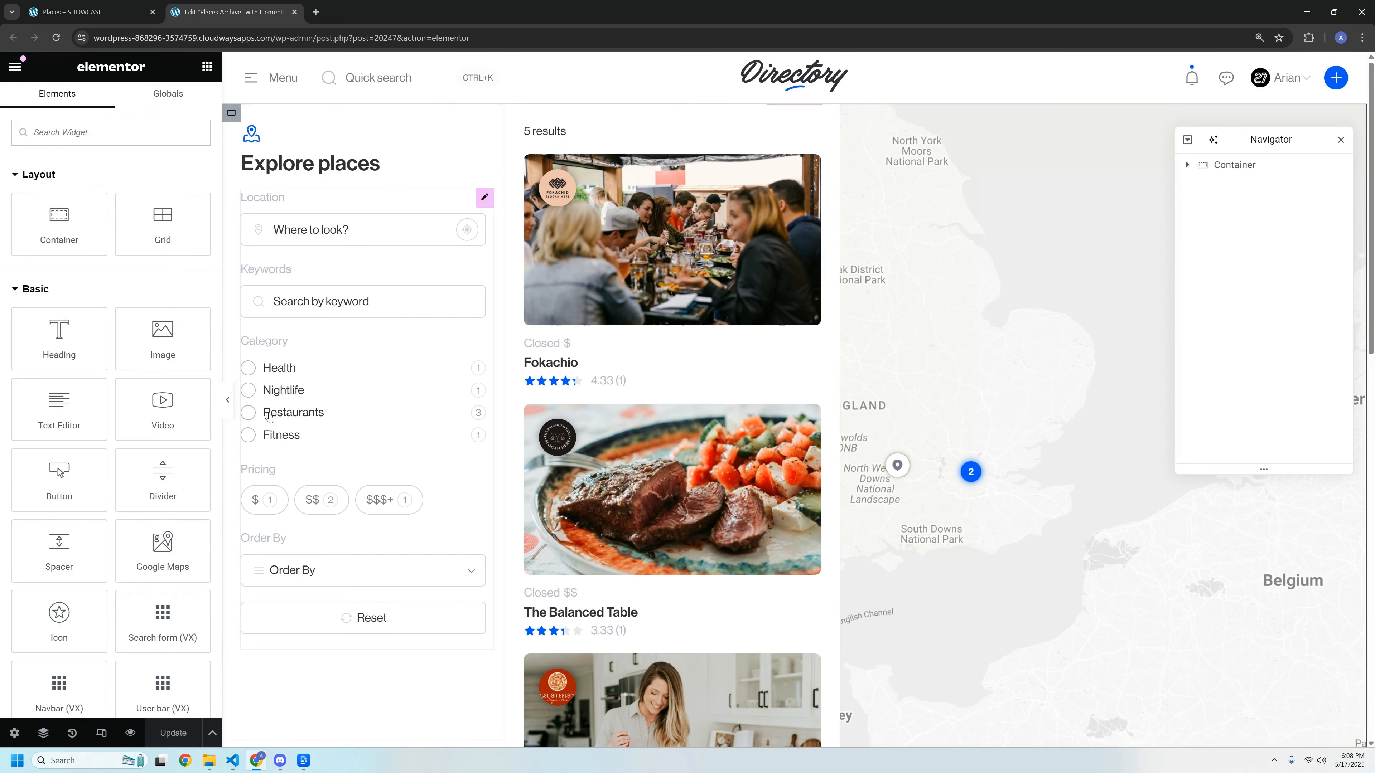
click(483, 198)
click(72, 160)
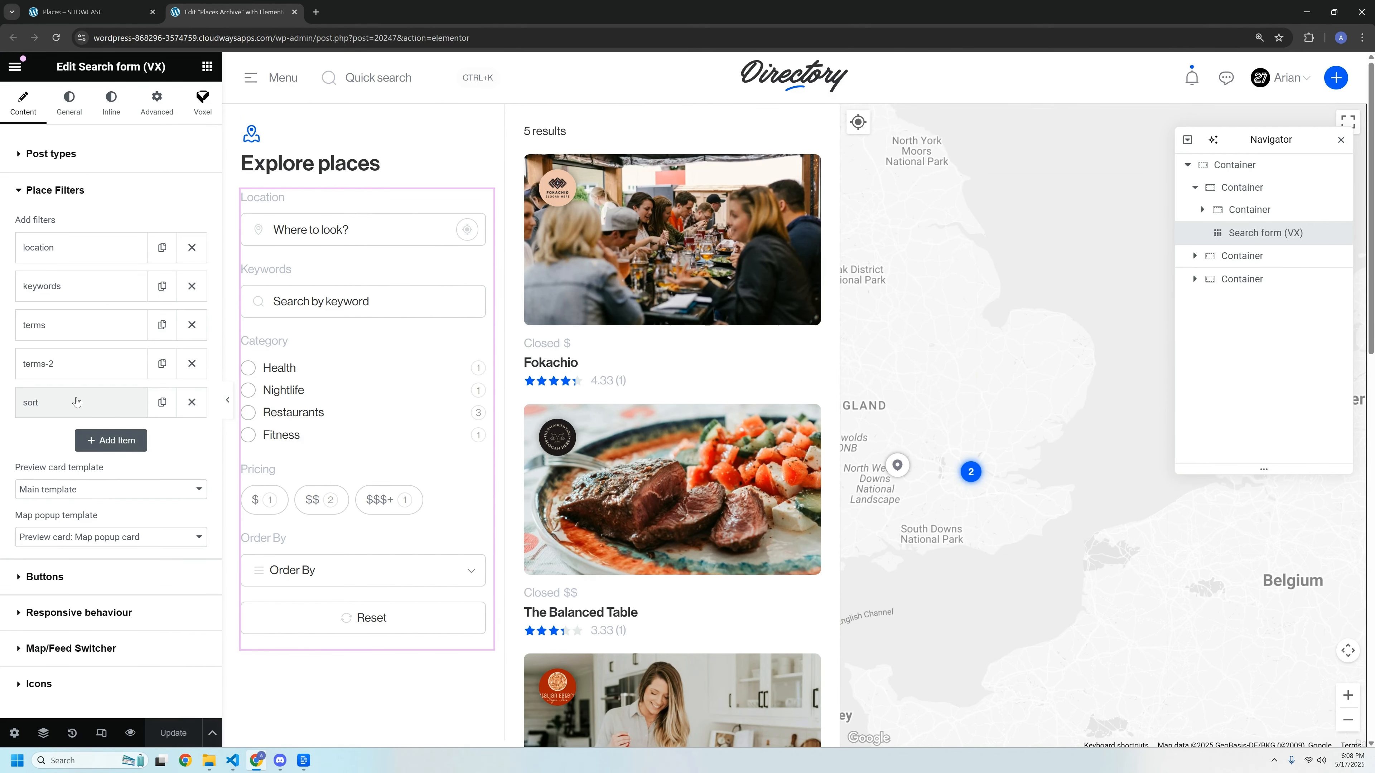
click(78, 401)
scroll(87, 457, down, 3)
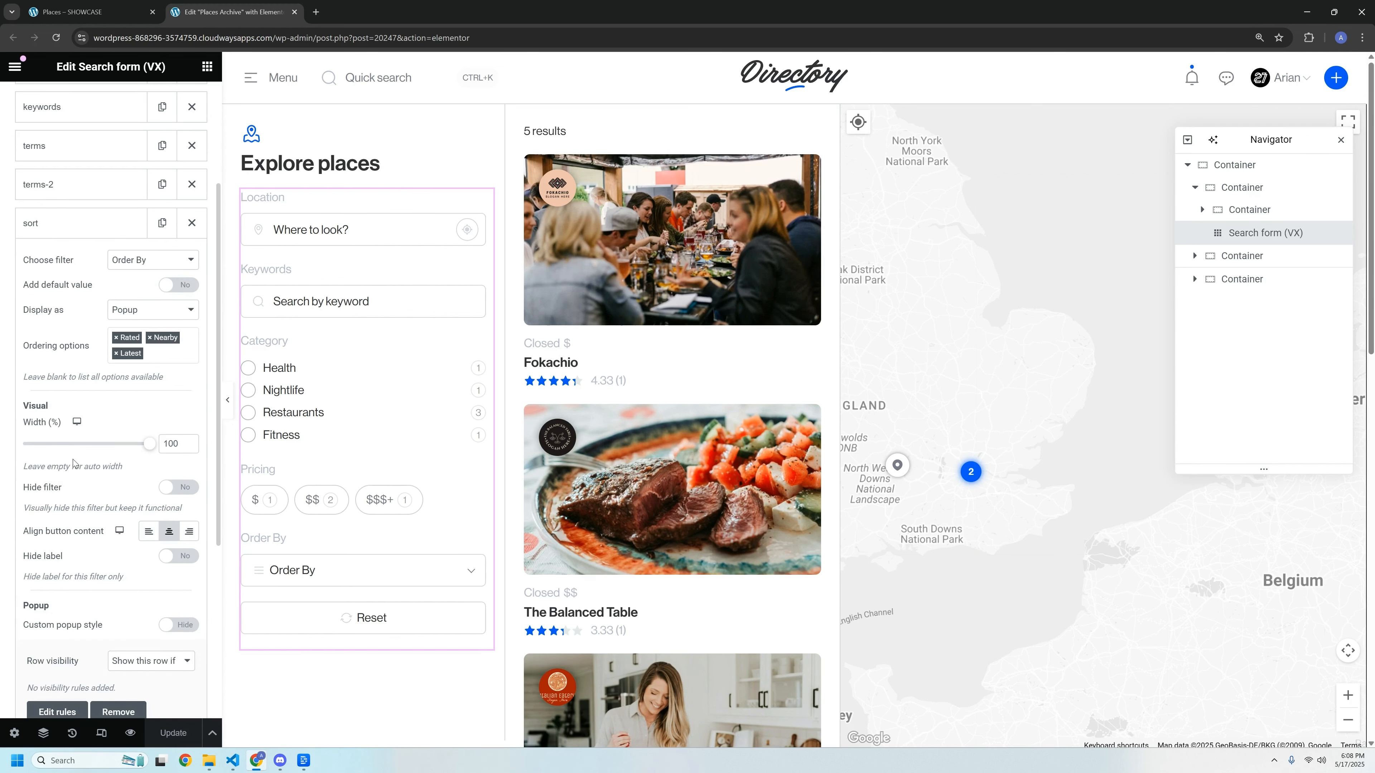
click(120, 312)
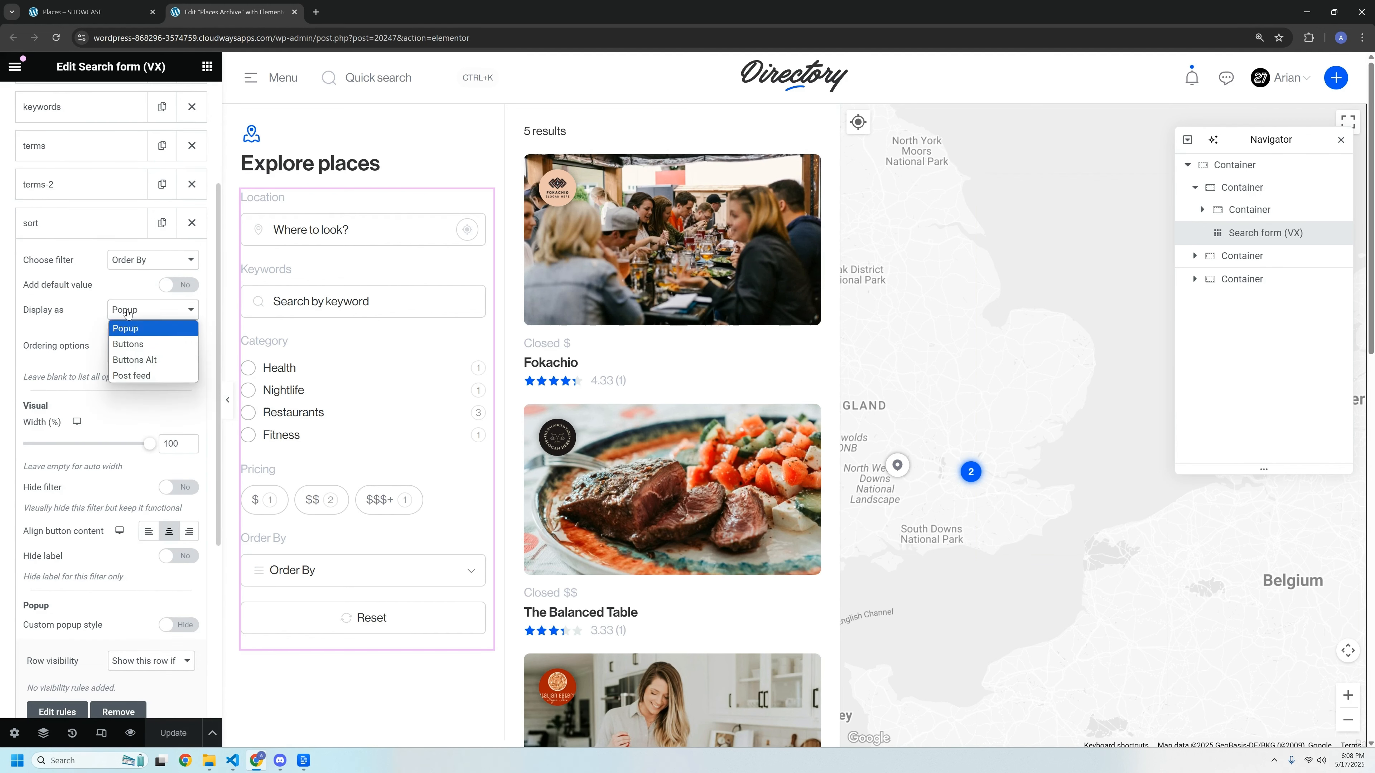
click(131, 376)
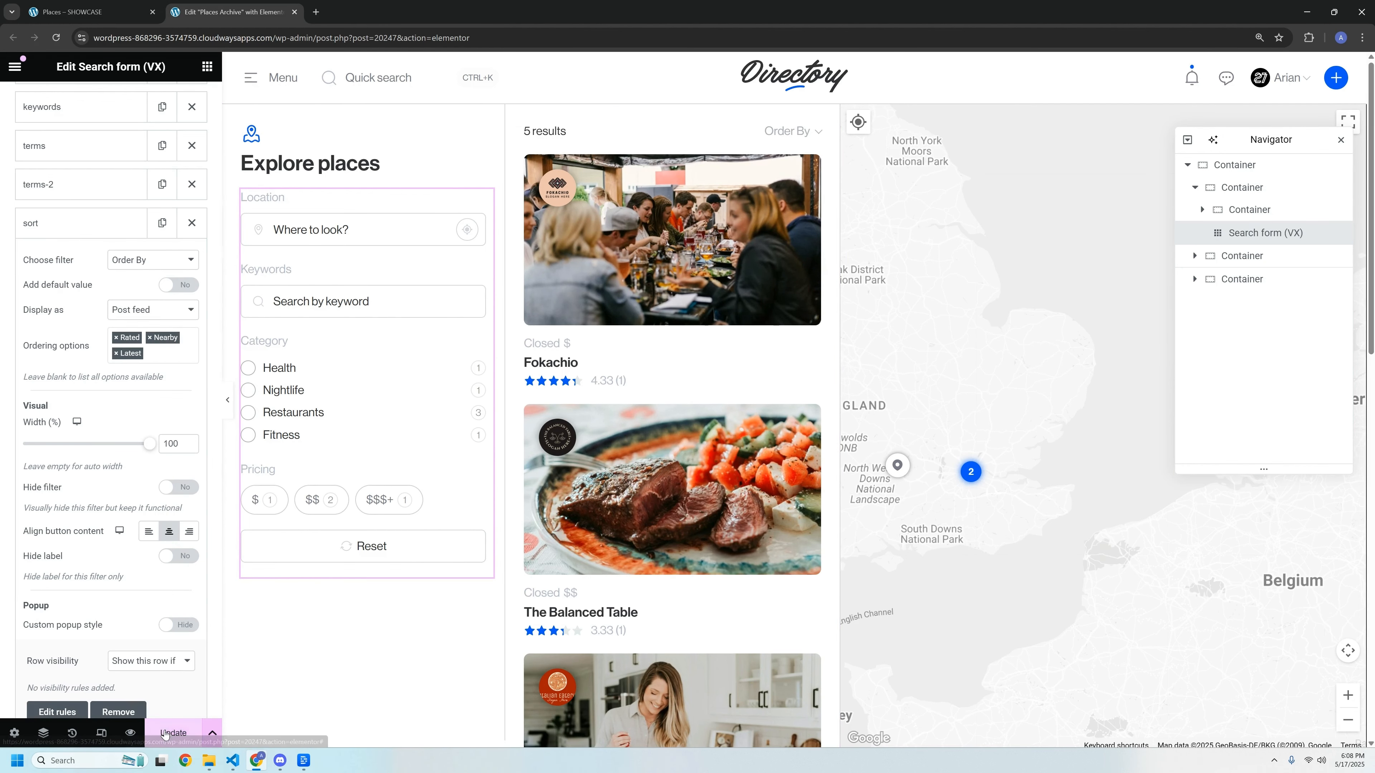
click(169, 734)
- Reload the Places page and check the Order By options in the post feed header
click(97, 9)
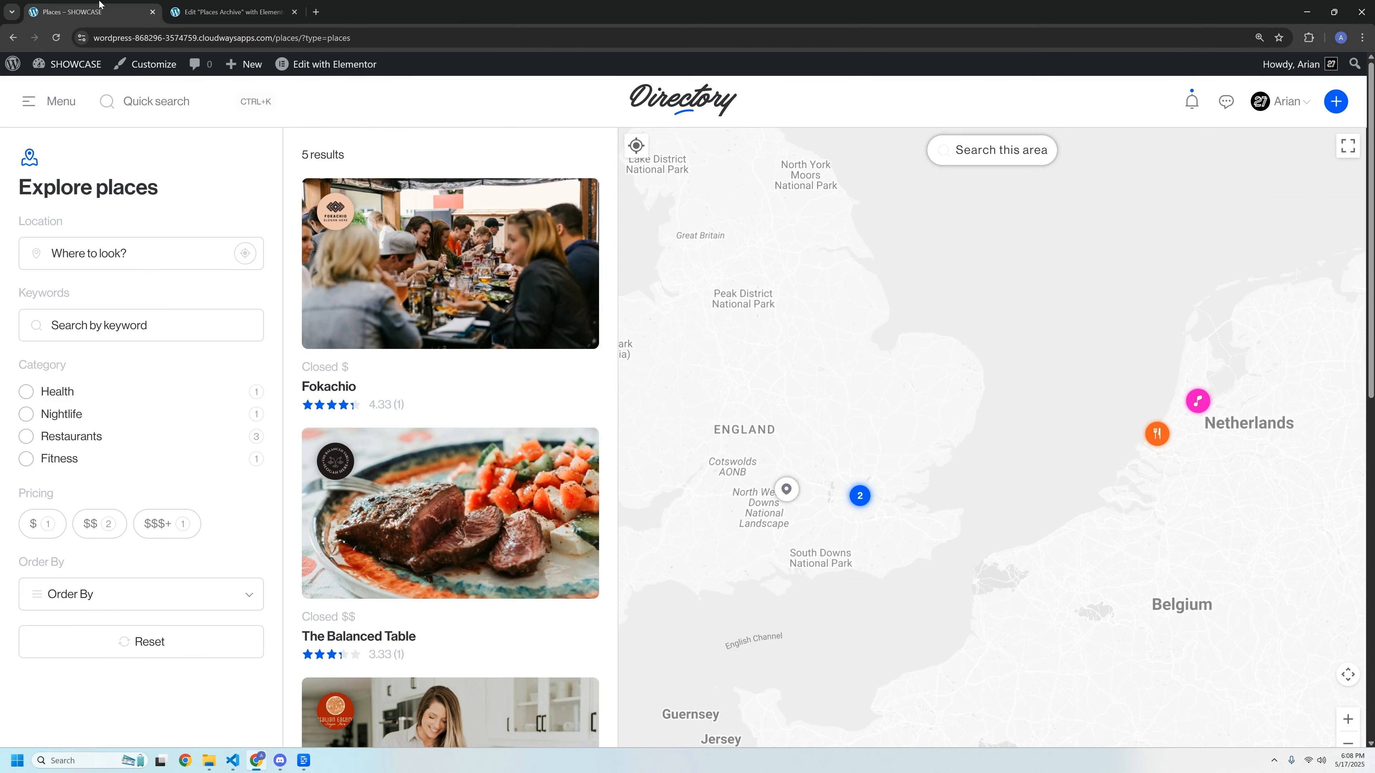
key(F5)
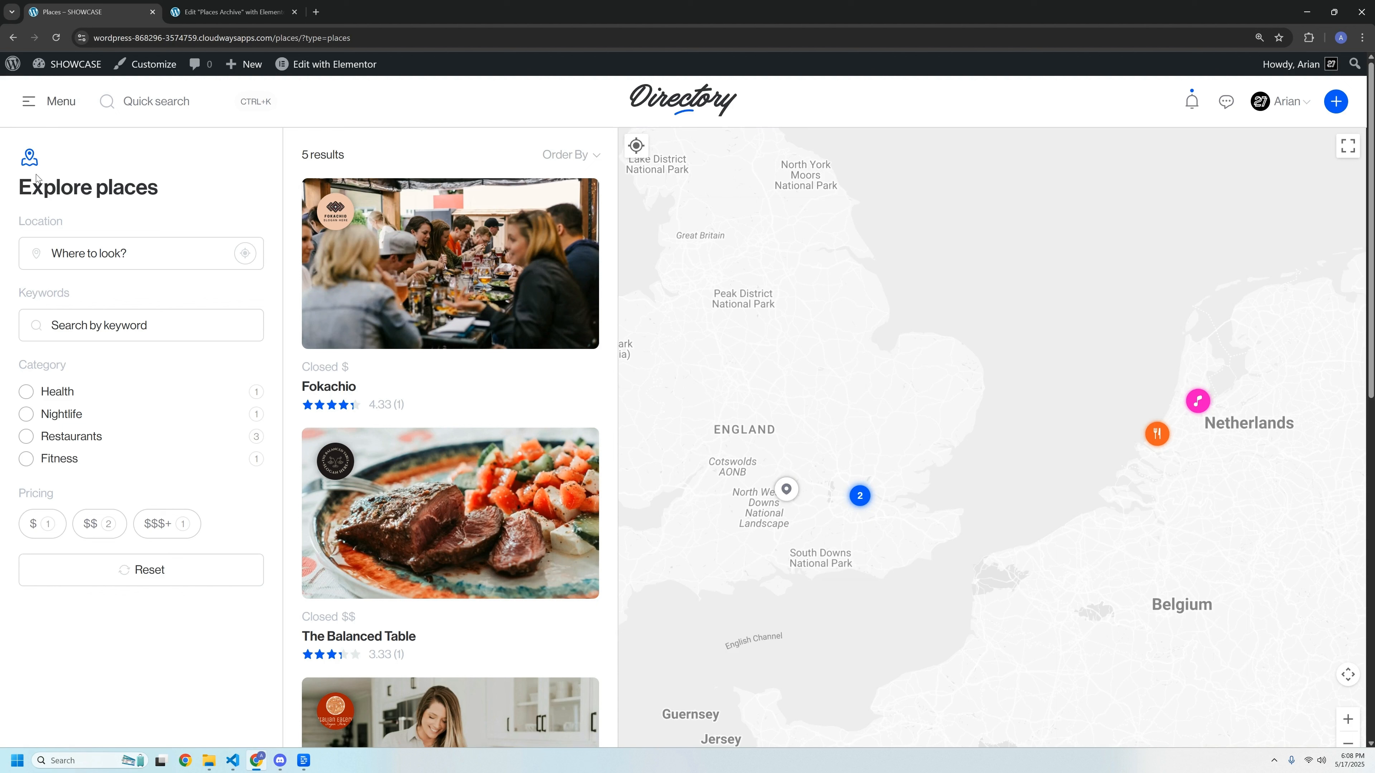
click(568, 155)
click(252, 173)
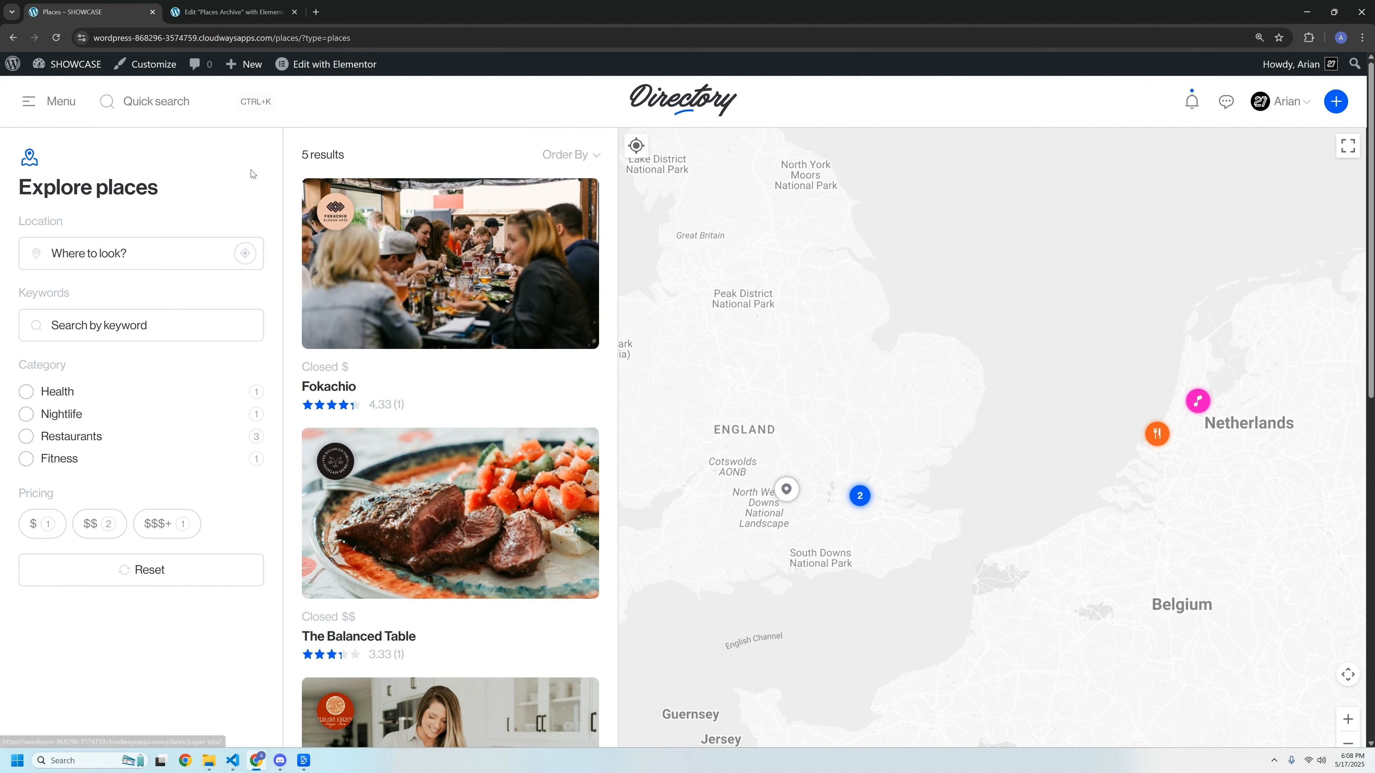
- Review the changelog.md entries on Stepper and Range filters, the Date filter, Search order, and the map's Geolocation button in Visual Studio Code
click(227, 761)
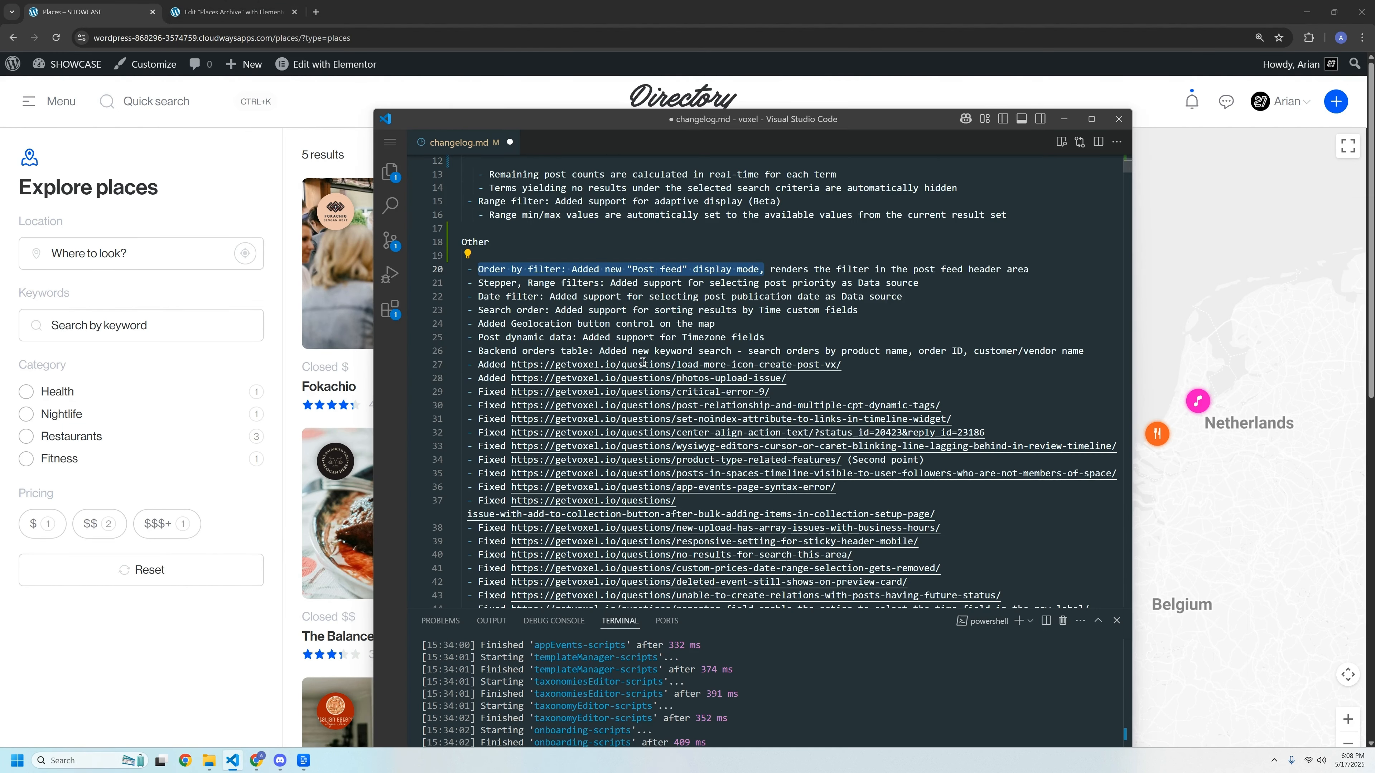
drag(478, 282, 920, 285)
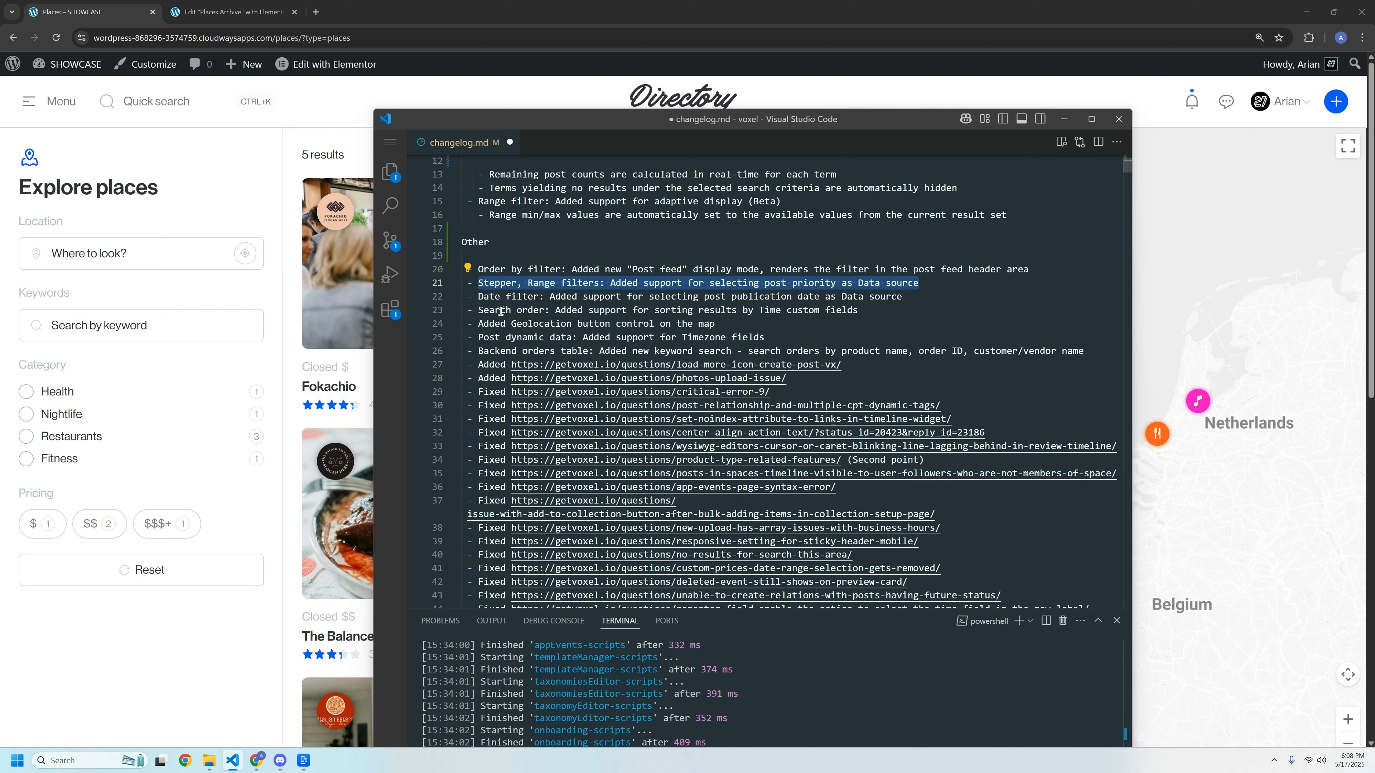
drag(474, 296, 912, 299)
drag(477, 311, 551, 311)
click(589, 310)
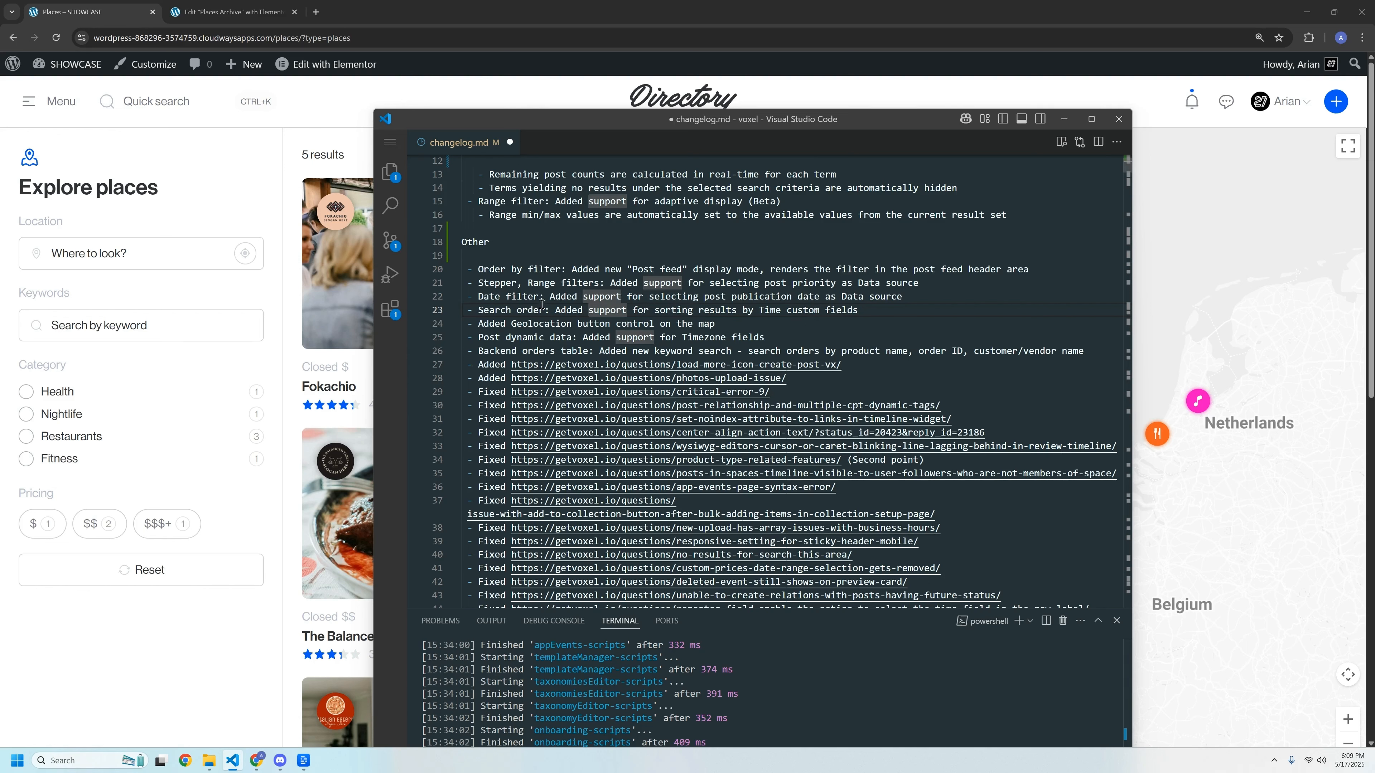
drag(478, 324, 718, 325)
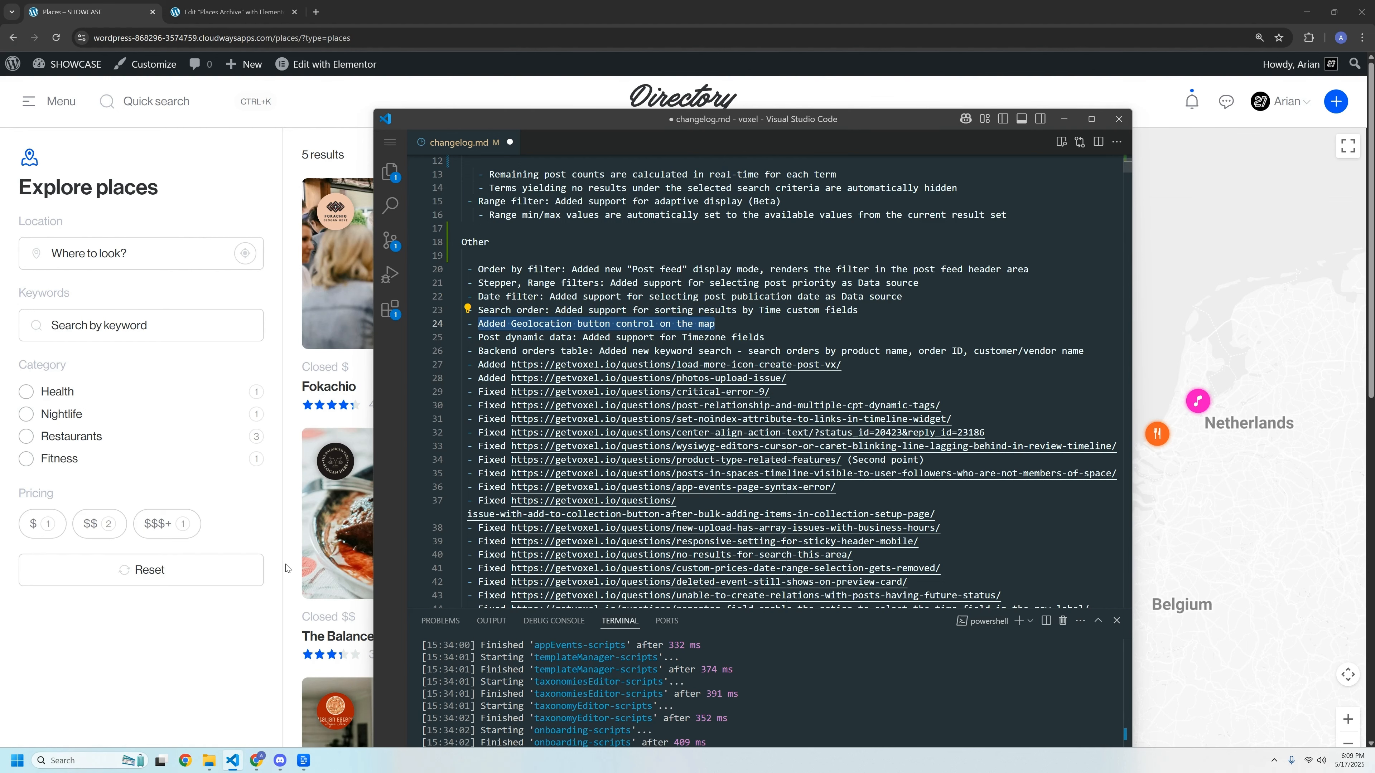
- Return to the Places page in Chrome, zoom the map out to Europe, and try the map's Geolocation button
click(223, 649)
scroll(673, 358, down, 1)
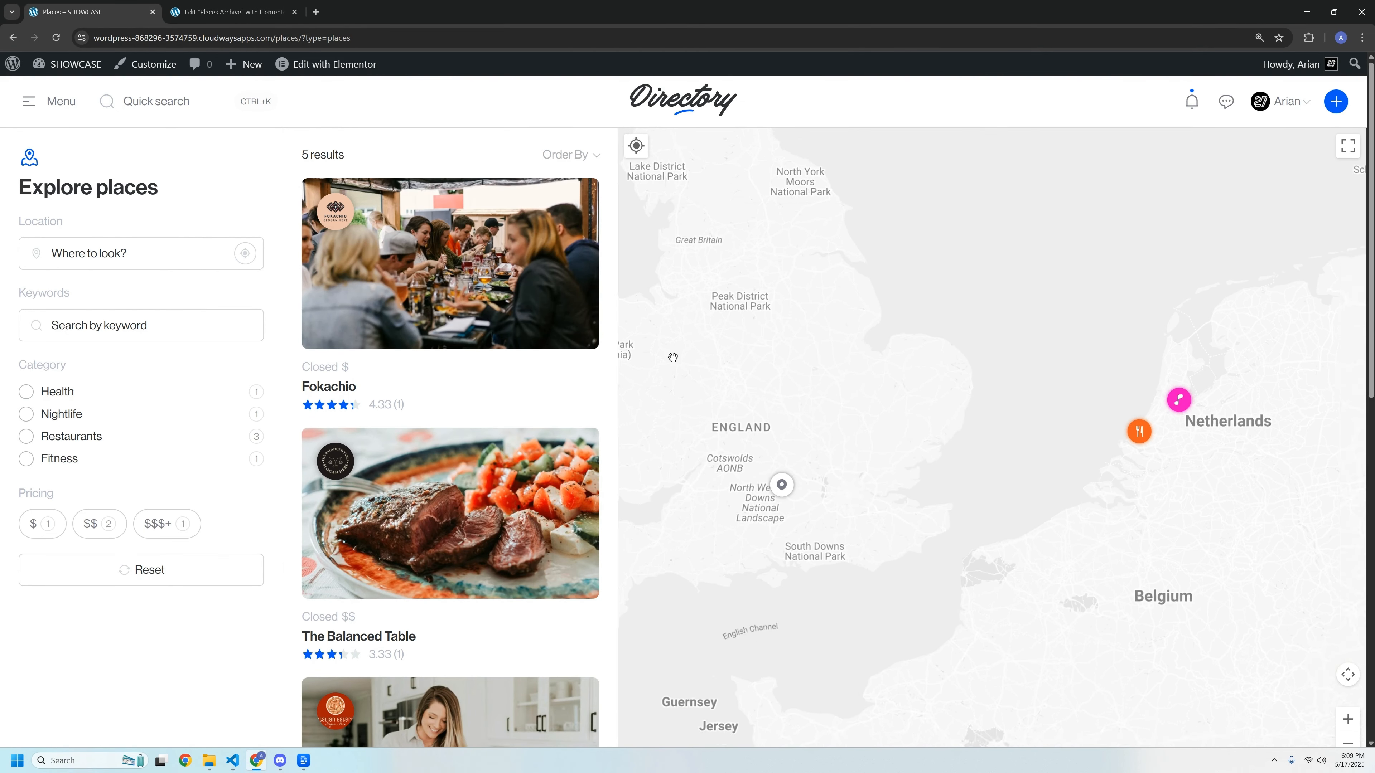
scroll(672, 357, down, 3)
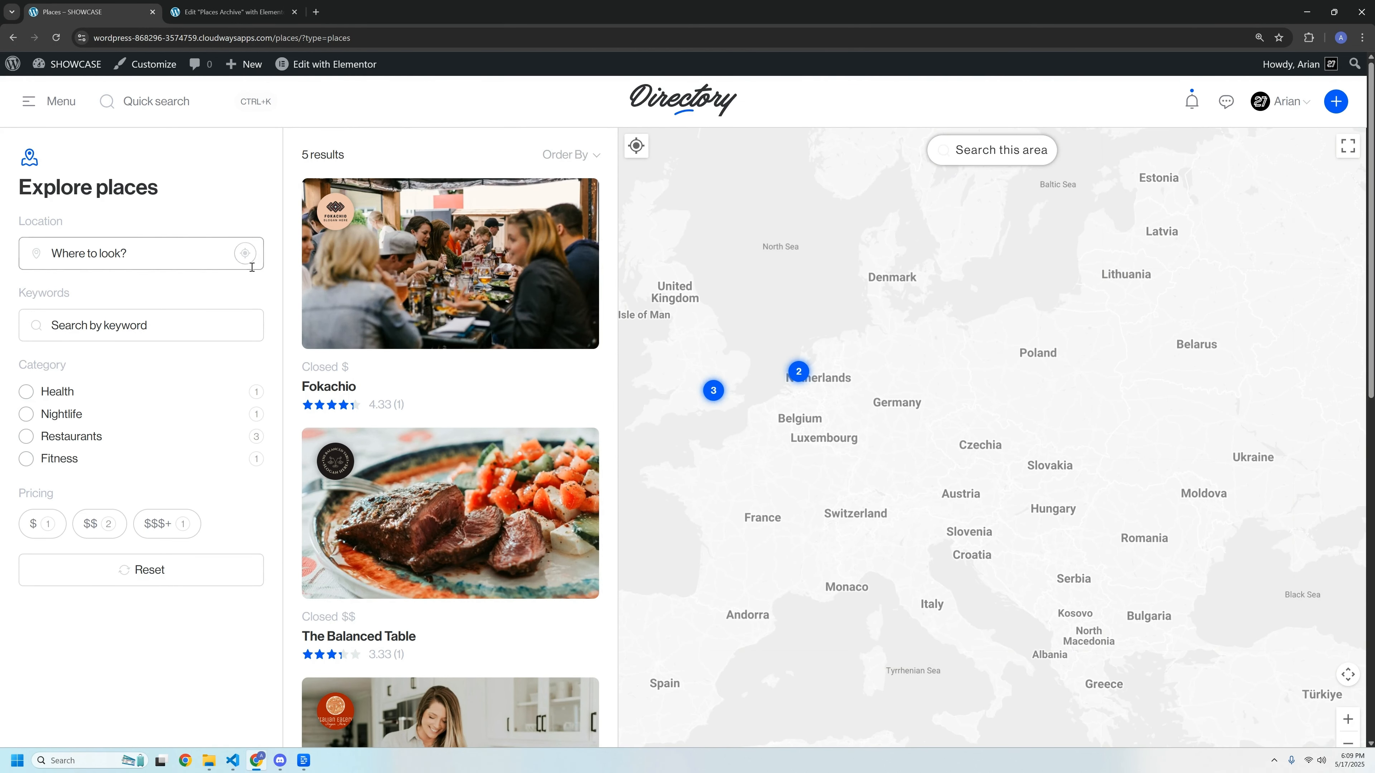
click(636, 145)
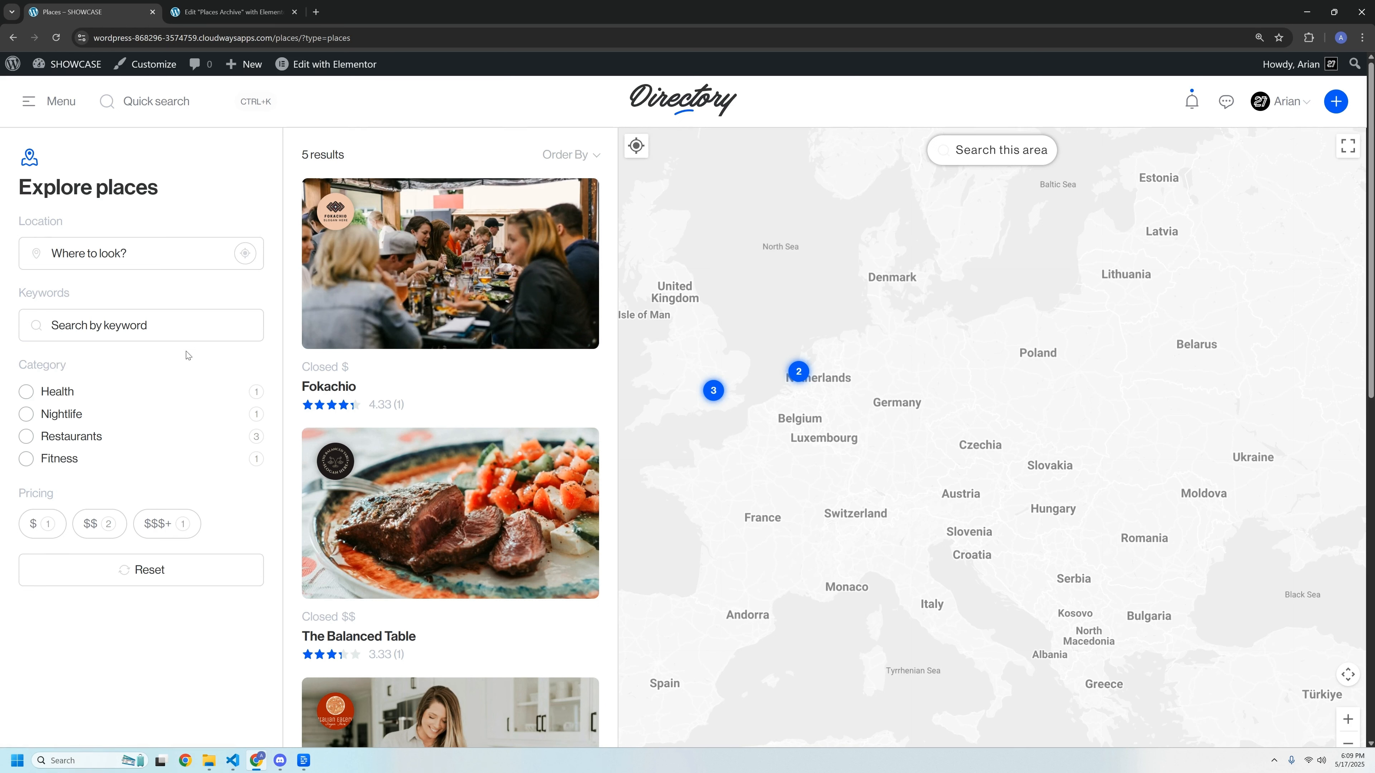
- Review the remaining changelog.md entries in Visual Studio Code, covering Timezone fields in Post dynamic data, keyword search in the backend orders table, and the fixes list
click(232, 760)
click(478, 338)
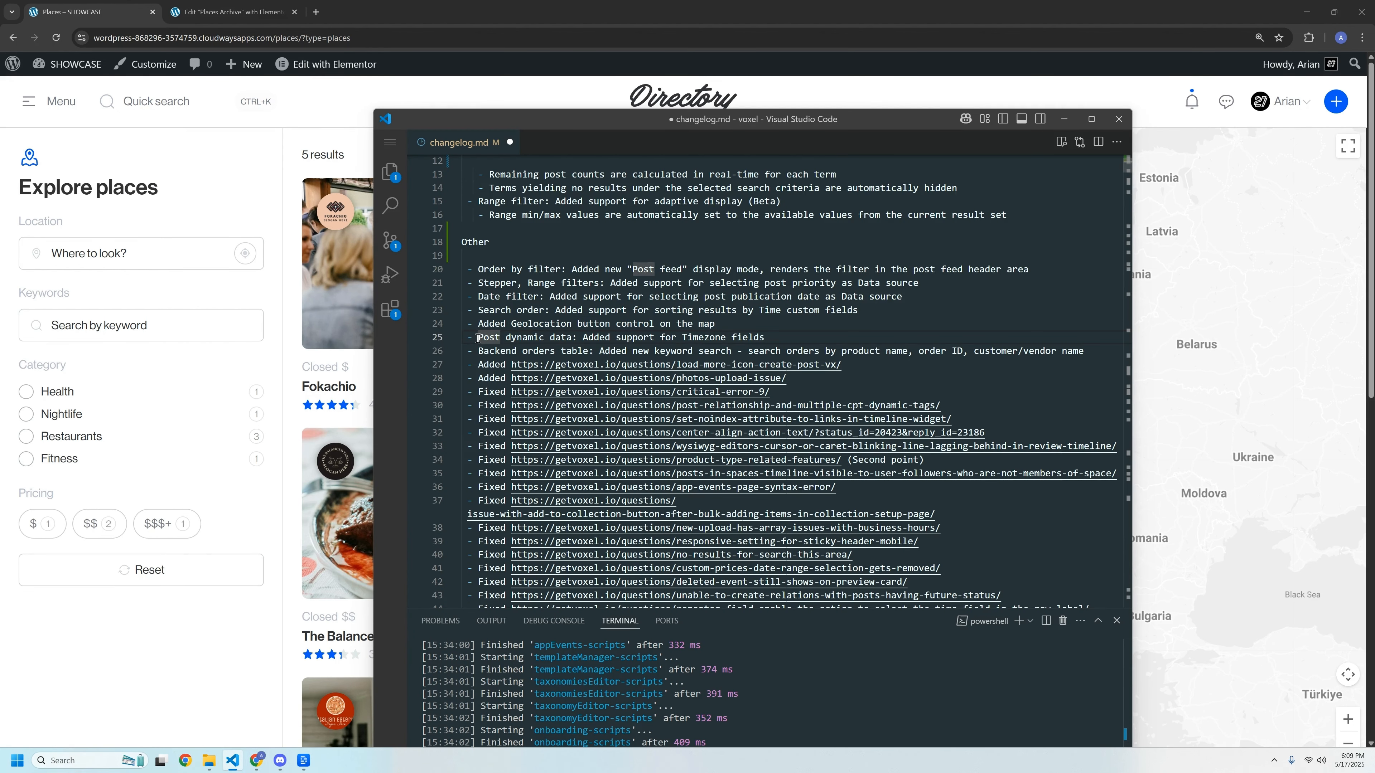
drag(477, 336, 583, 336)
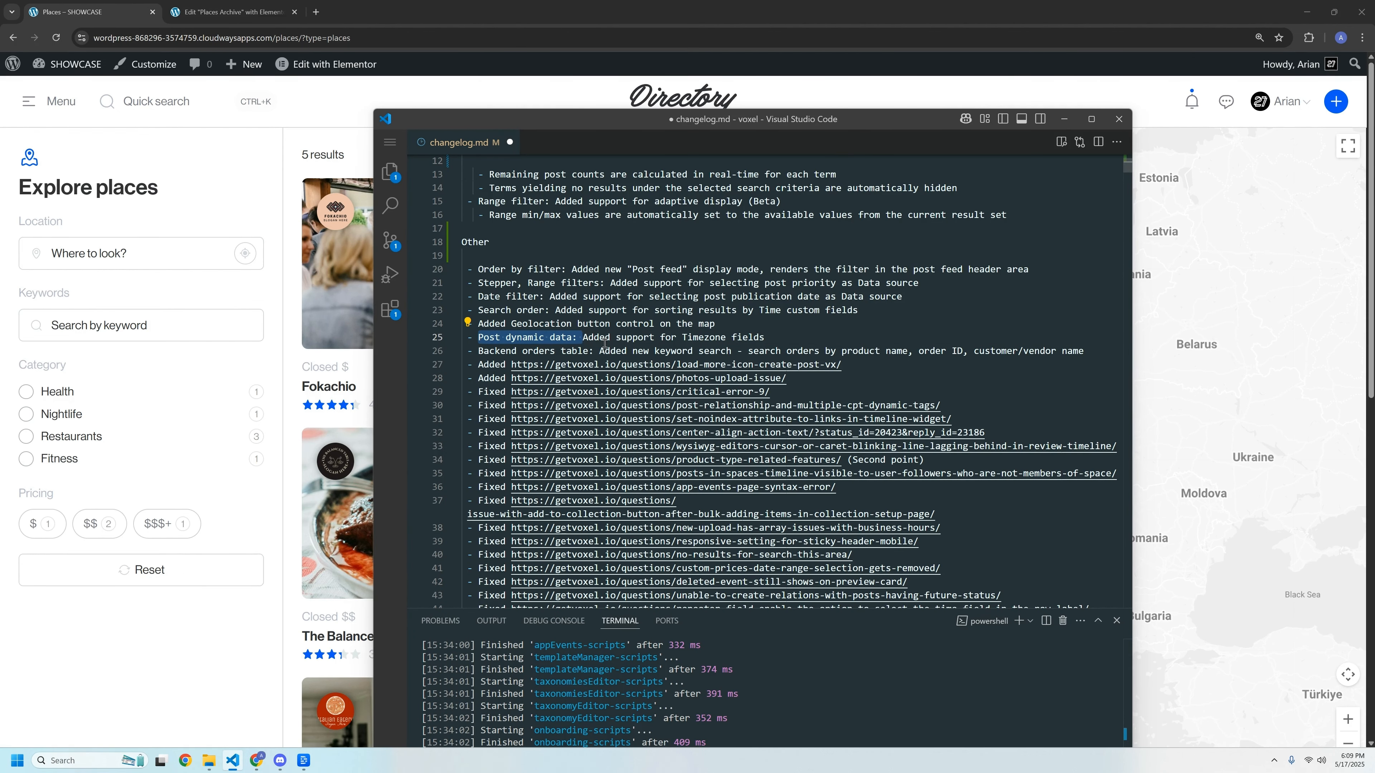
double_click(479, 352)
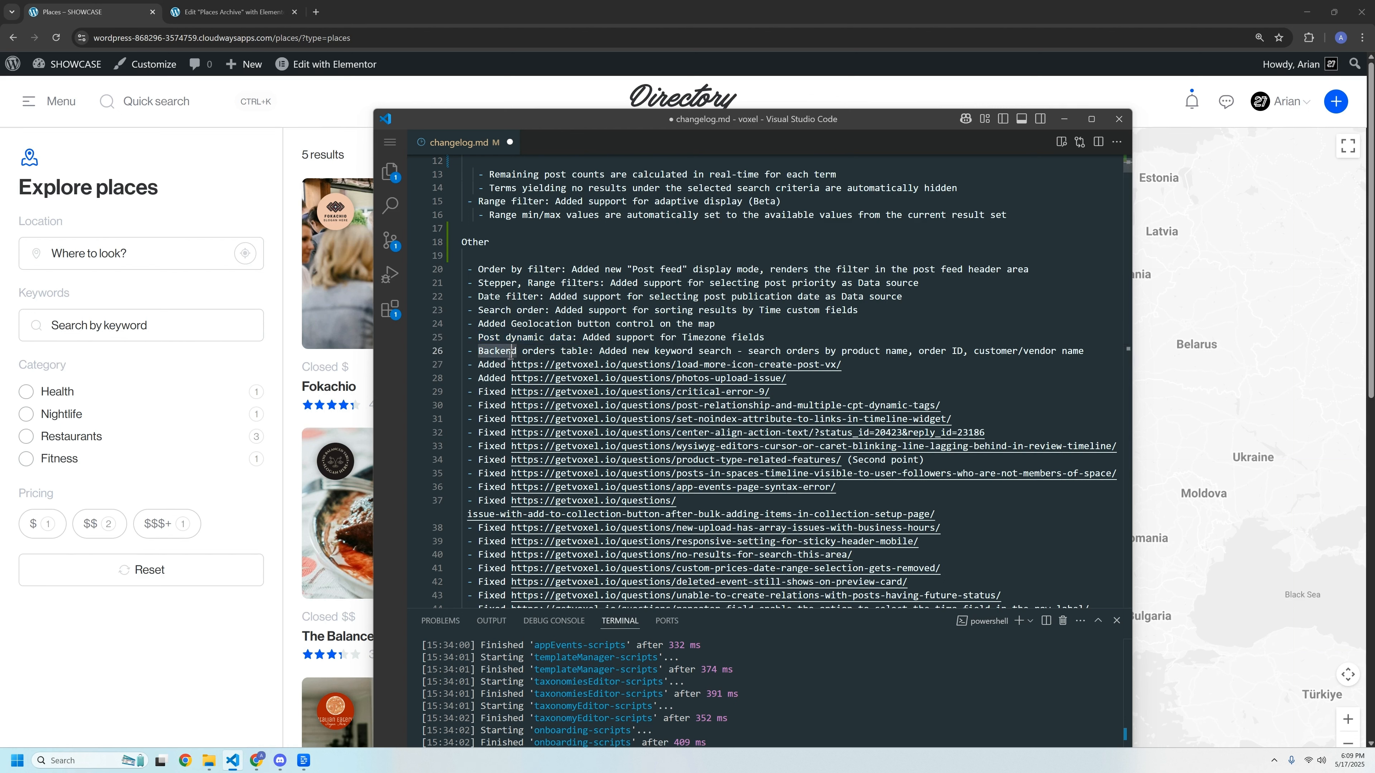
drag(512, 352, 1066, 352)
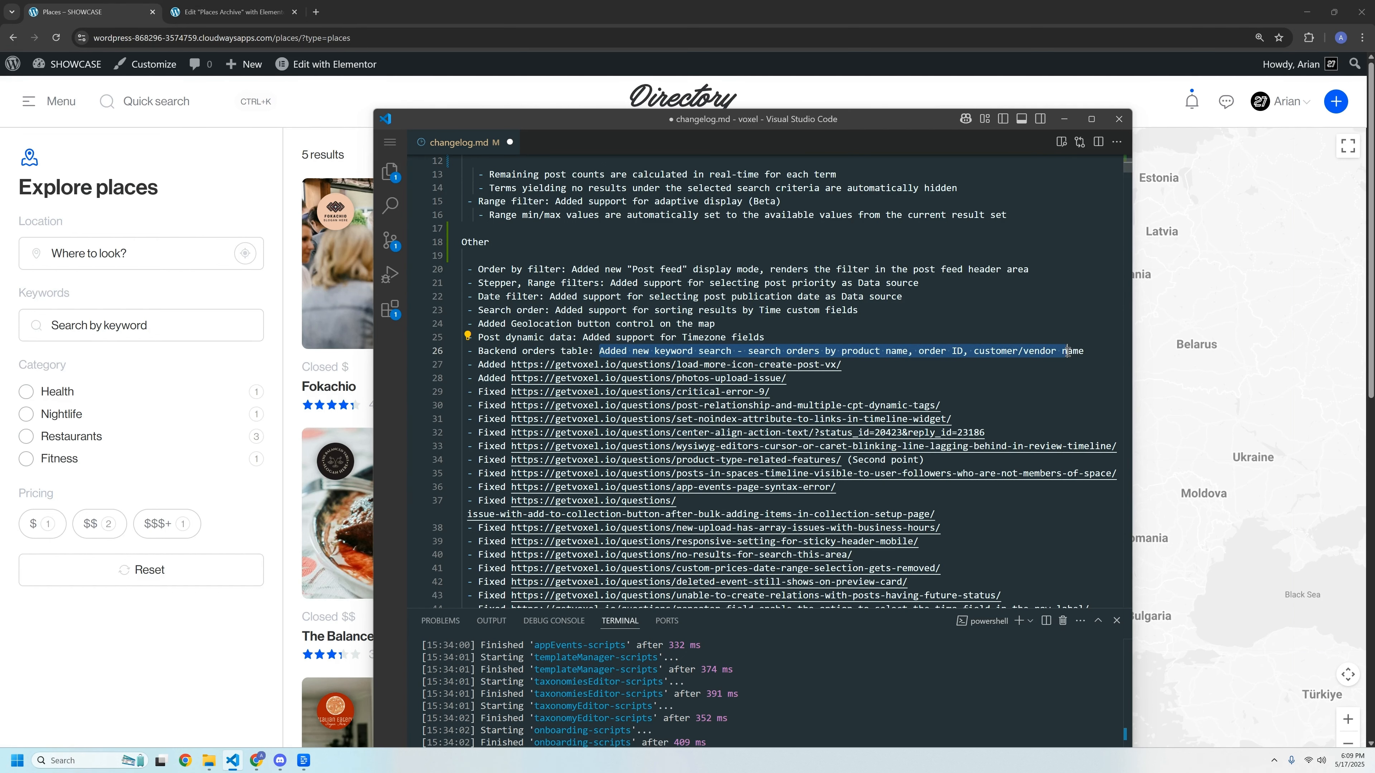
scroll(626, 412, down, 2)
click(494, 263)
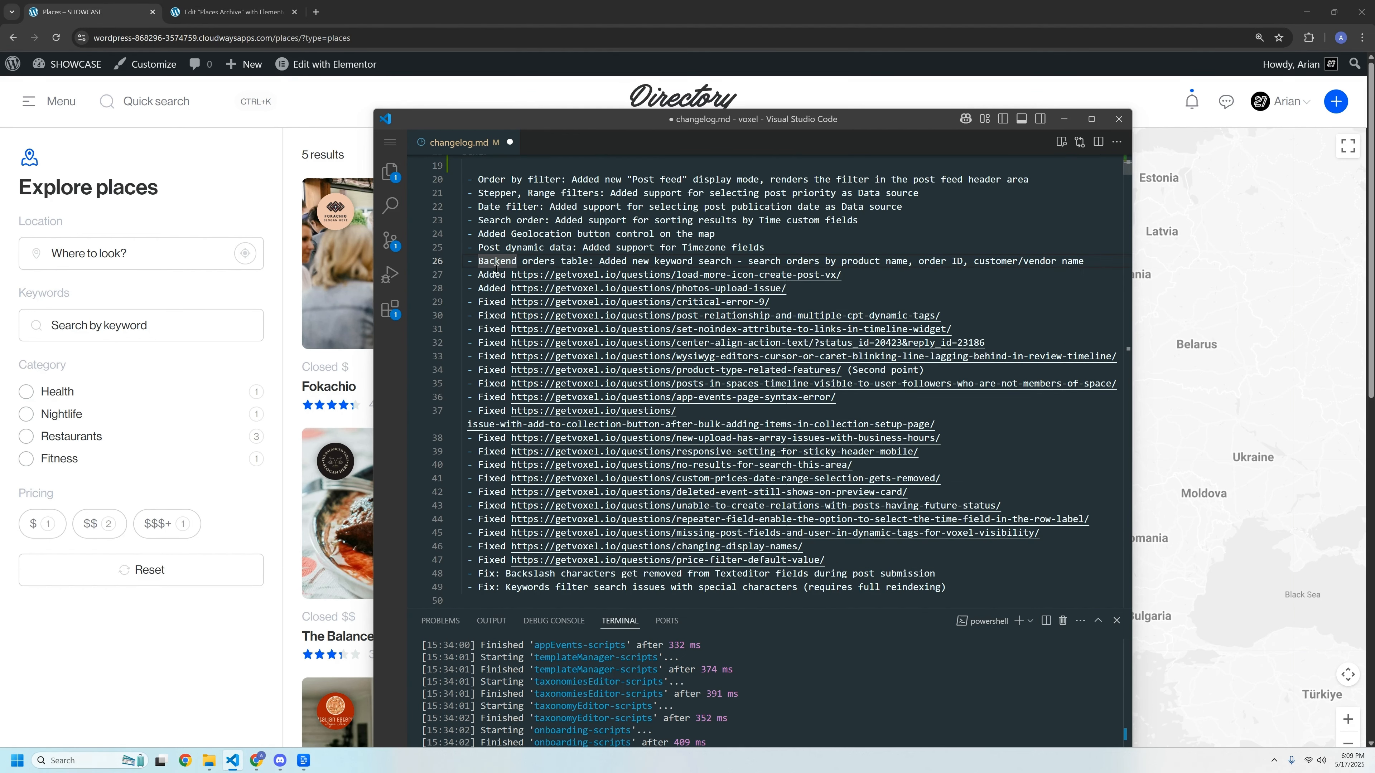
scroll(541, 404, down, 3)
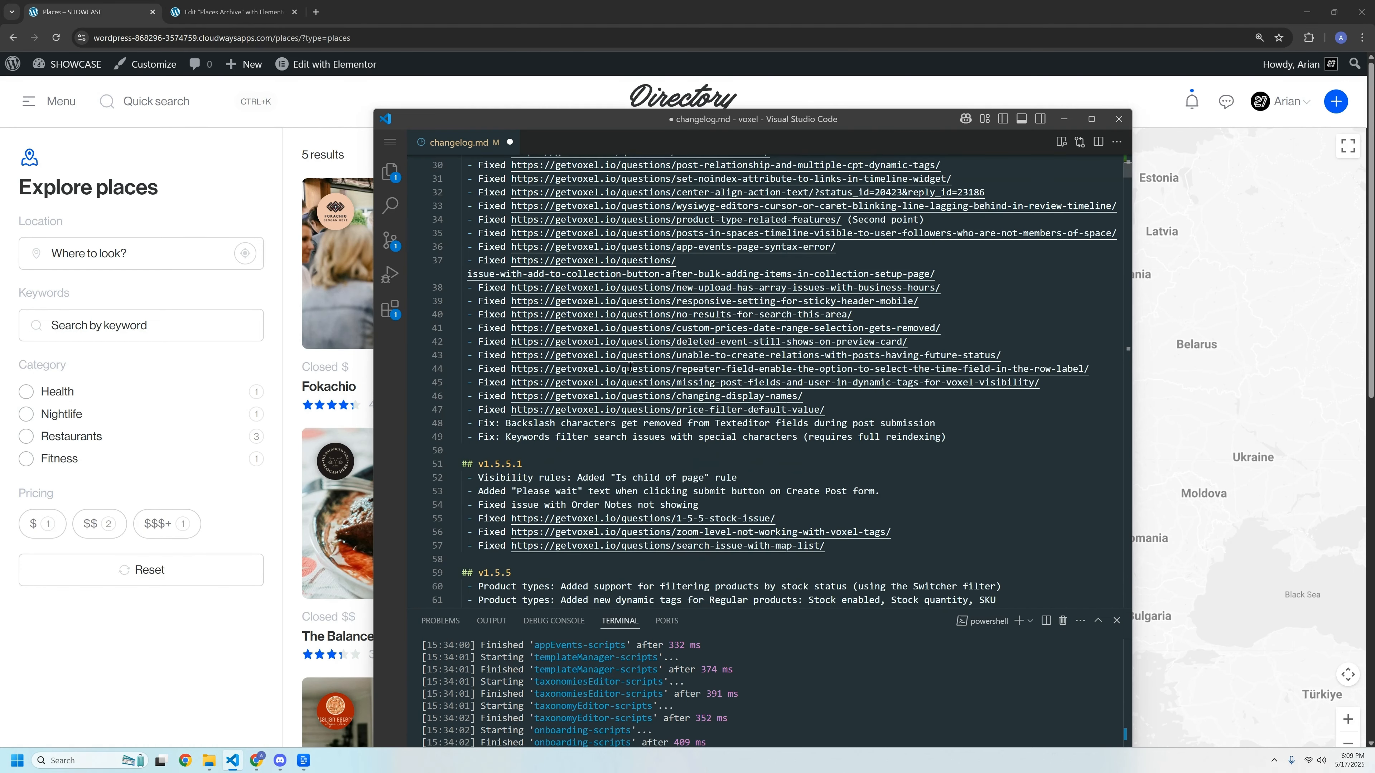
- Switch to Chrome and show the Voxel Demos page at getvoxel.io/demos
ctrl+click(615, 383)
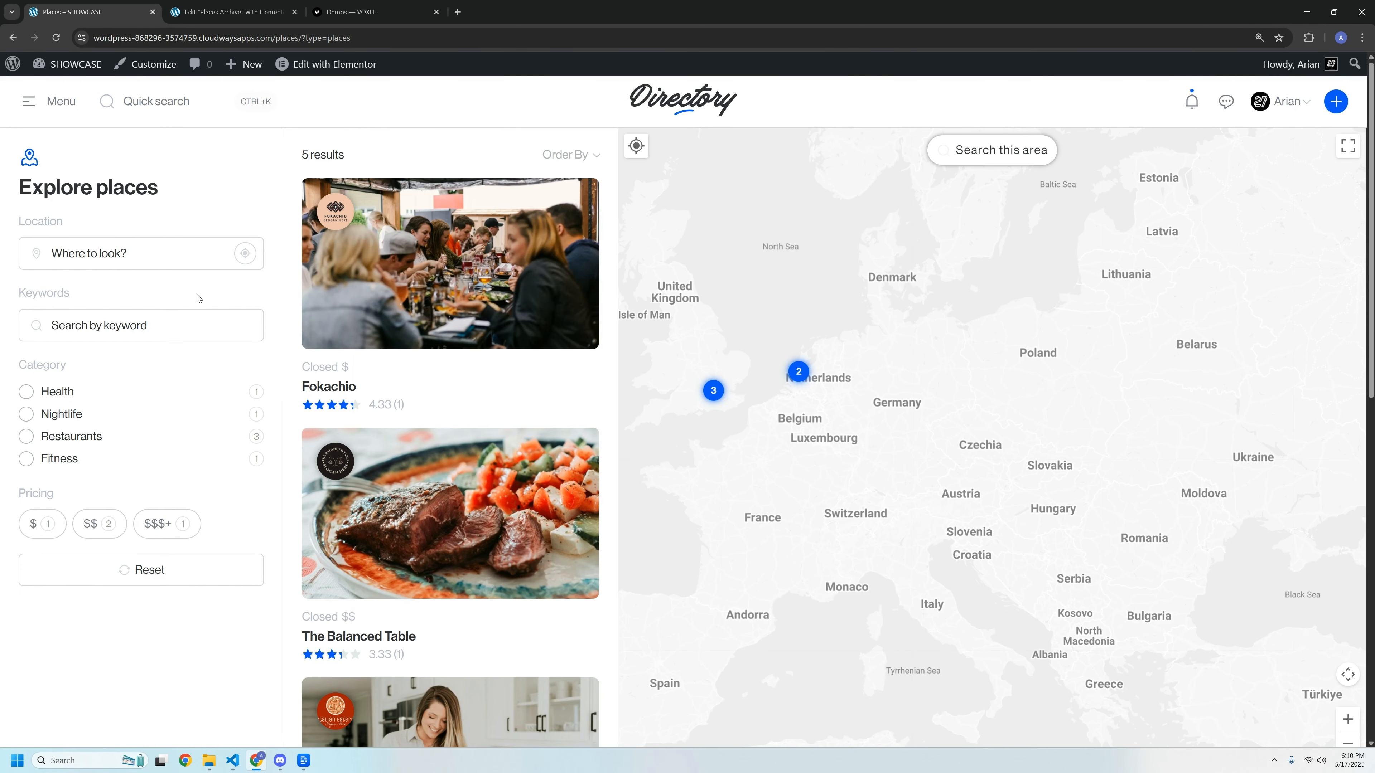
click(386, 15)
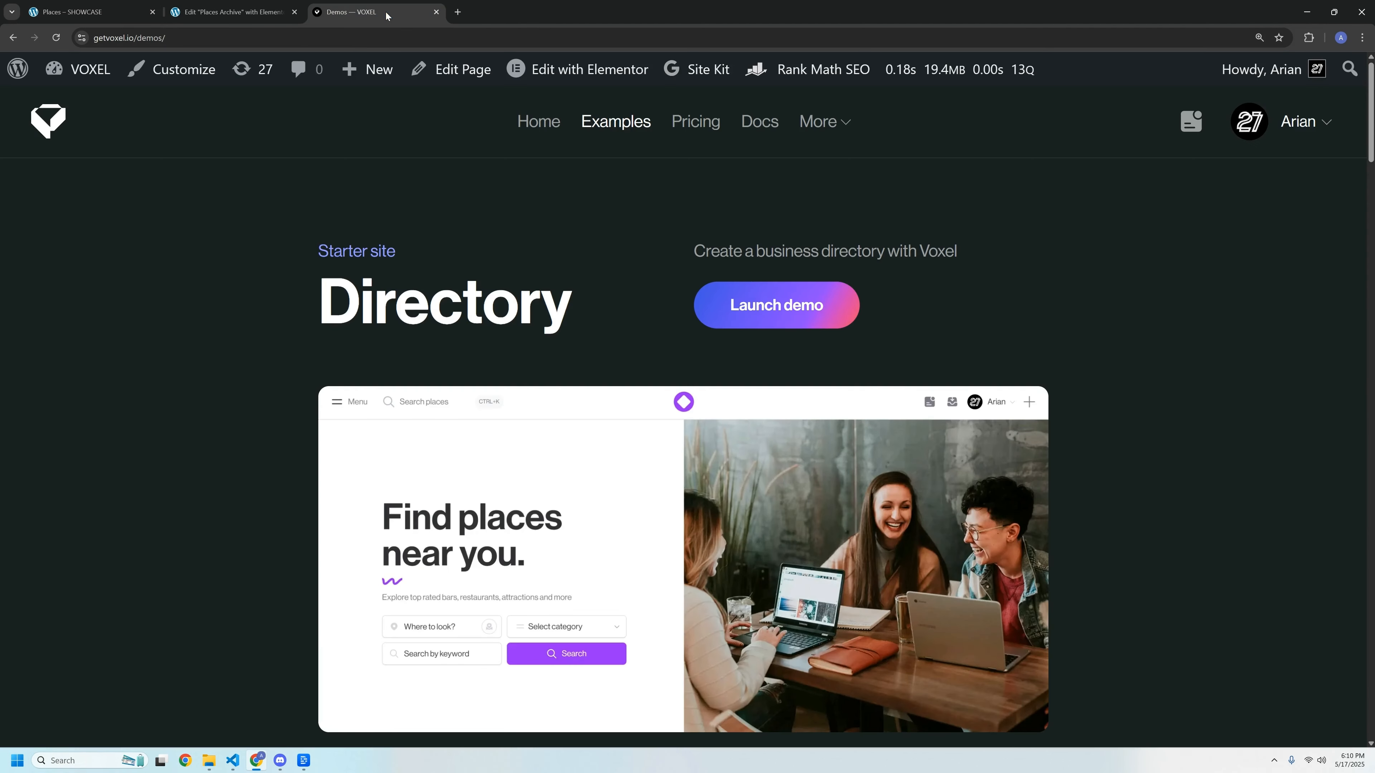